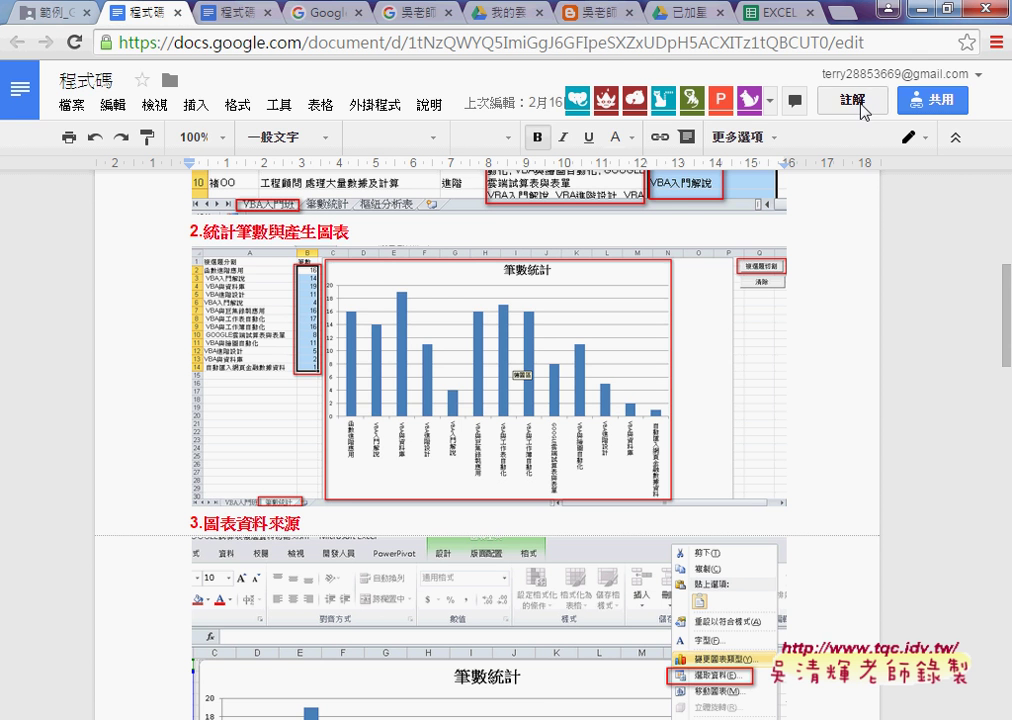
Step: Minimize Chrome to bring the Excel workbook 範例_GOOGLE試算表複選資料切割.xlsx into view
{"action": "left_click", "coordinate": [920, 10]}
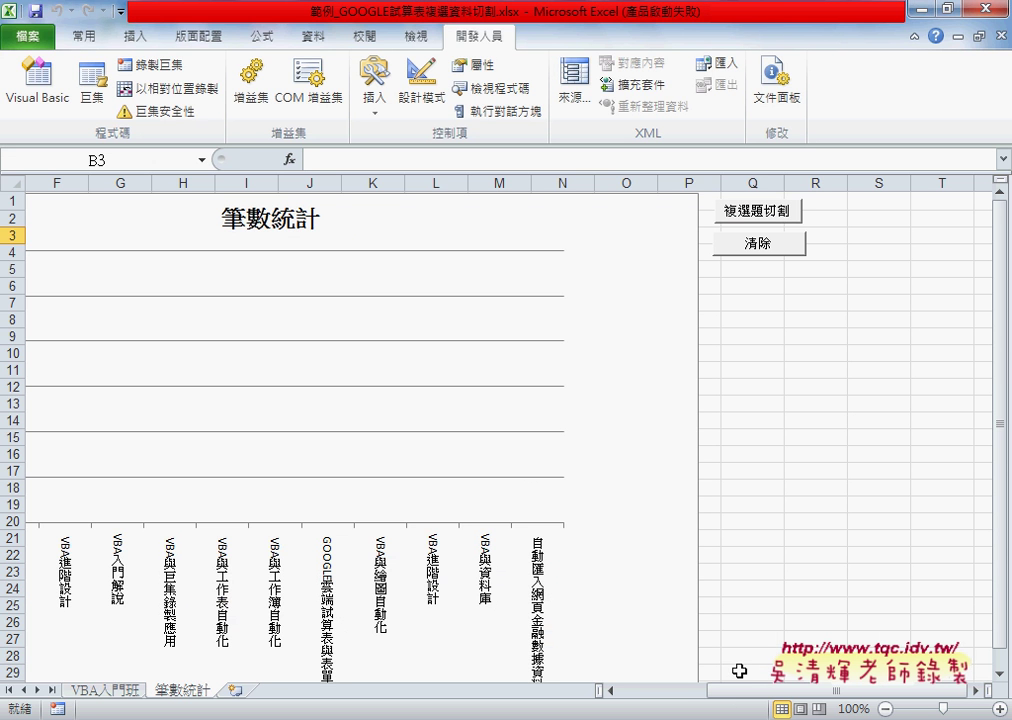
Step: On the VBA入門班 sheet, select the 複選題分割 column G1:G141
{"action": "left_click_drag", "start_coordinate": [739, 690], "coordinate": [628, 690]}
{"action": "left_click", "coordinate": [243, 221]}
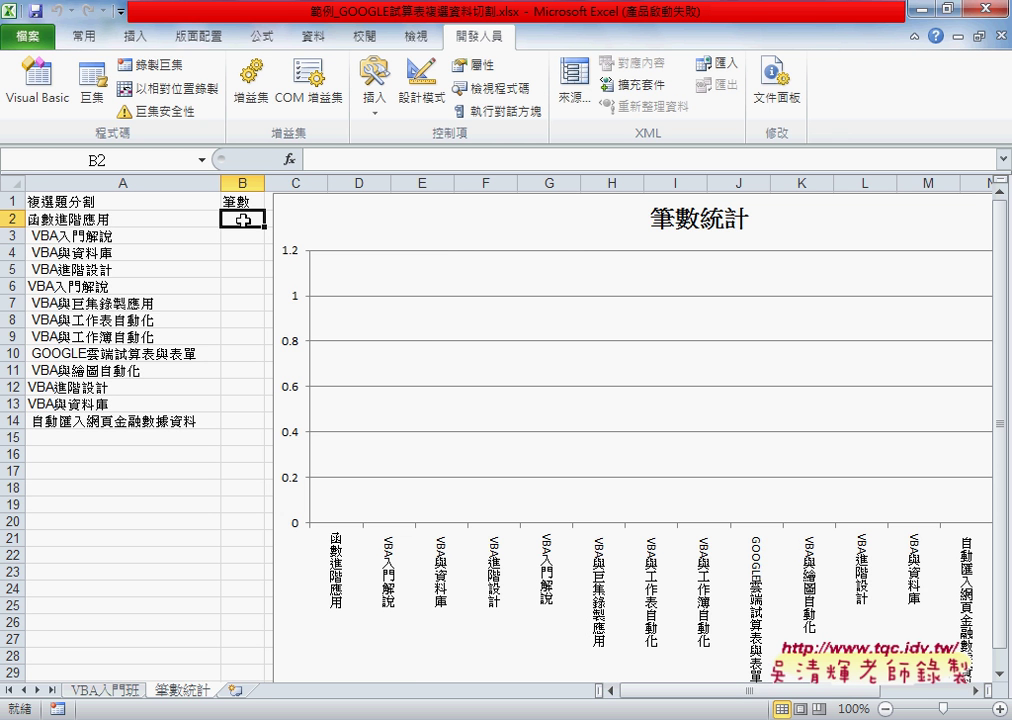
{"action": "left_click", "coordinate": [88, 690]}
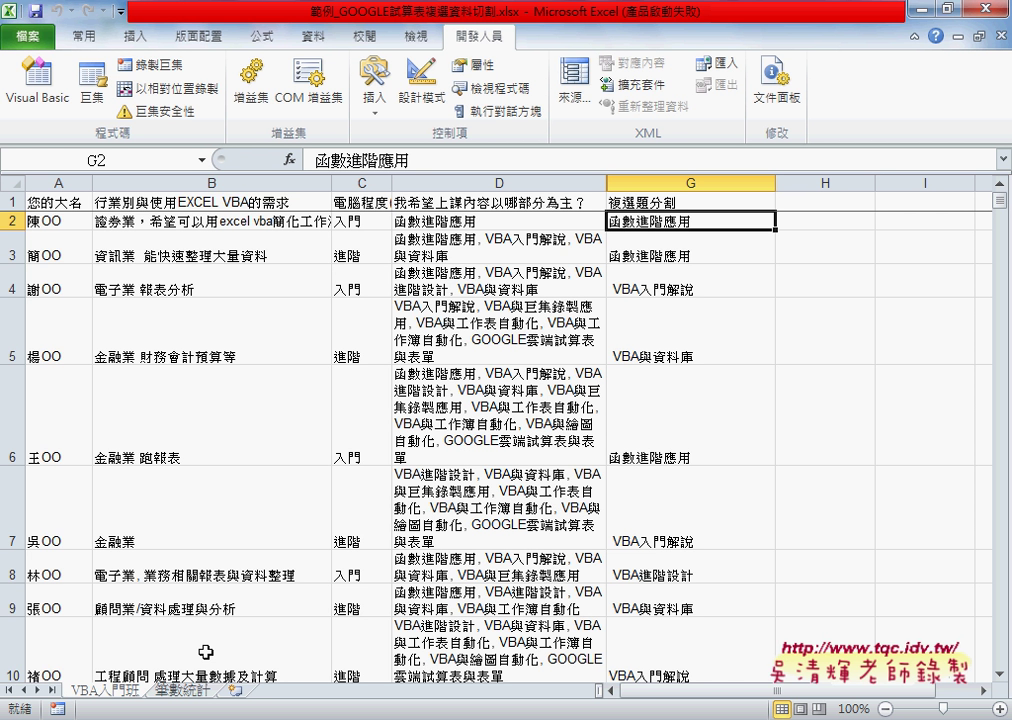
{"action": "left_click", "coordinate": [707, 203]}
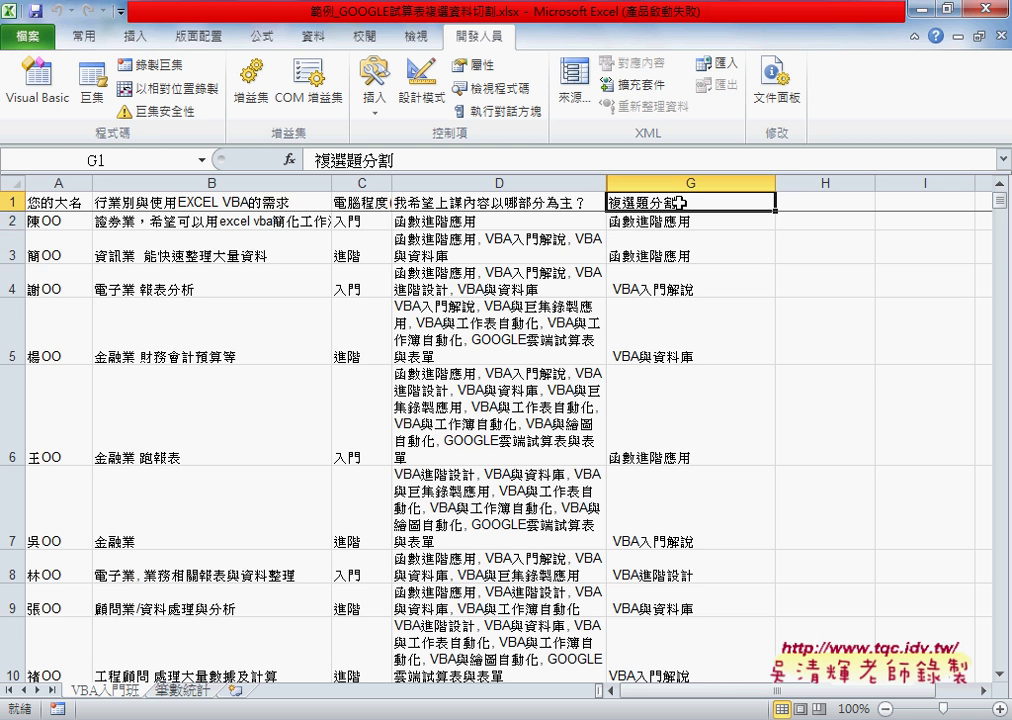
{"action": "key", "text": "ctrl+shift+Down"}
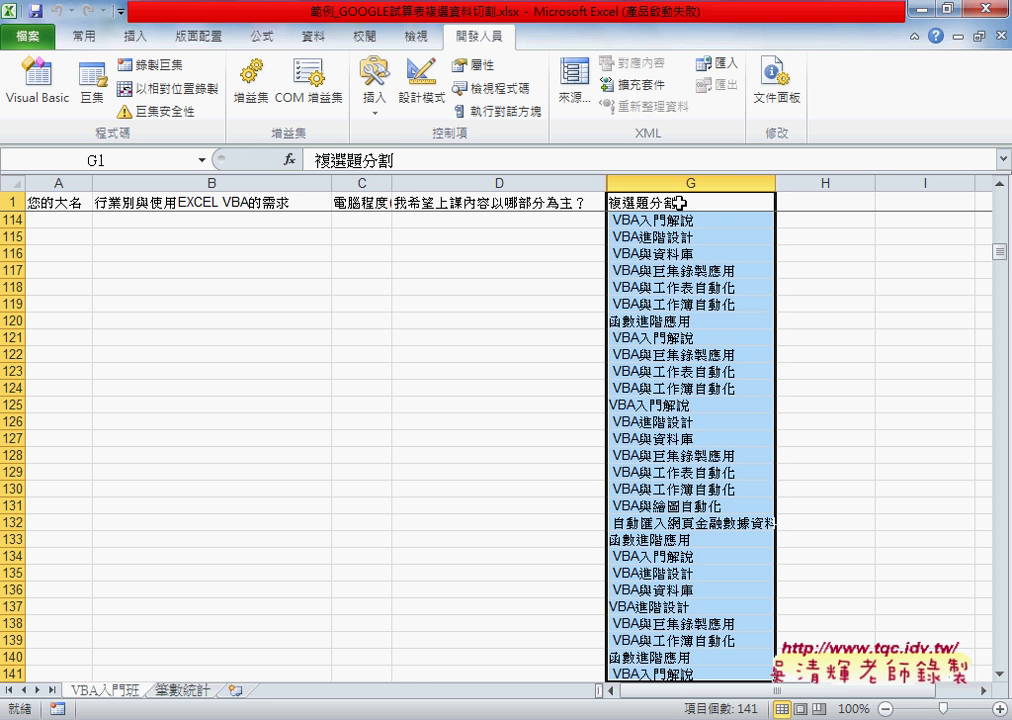
{"action": "left_click_drag", "start_coordinate": [999, 252], "coordinate": [1005, 200]}
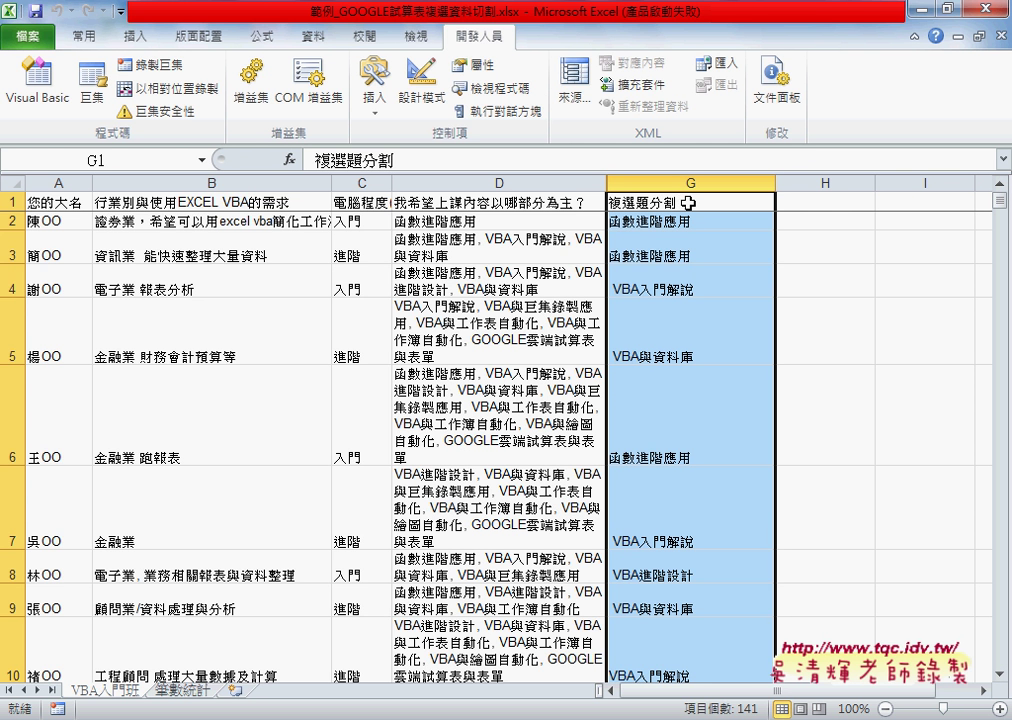
Step: Create the name 複選題分割 from the selection's top row, replacing its old definition
{"action": "left_click", "coordinate": [316, 40]}
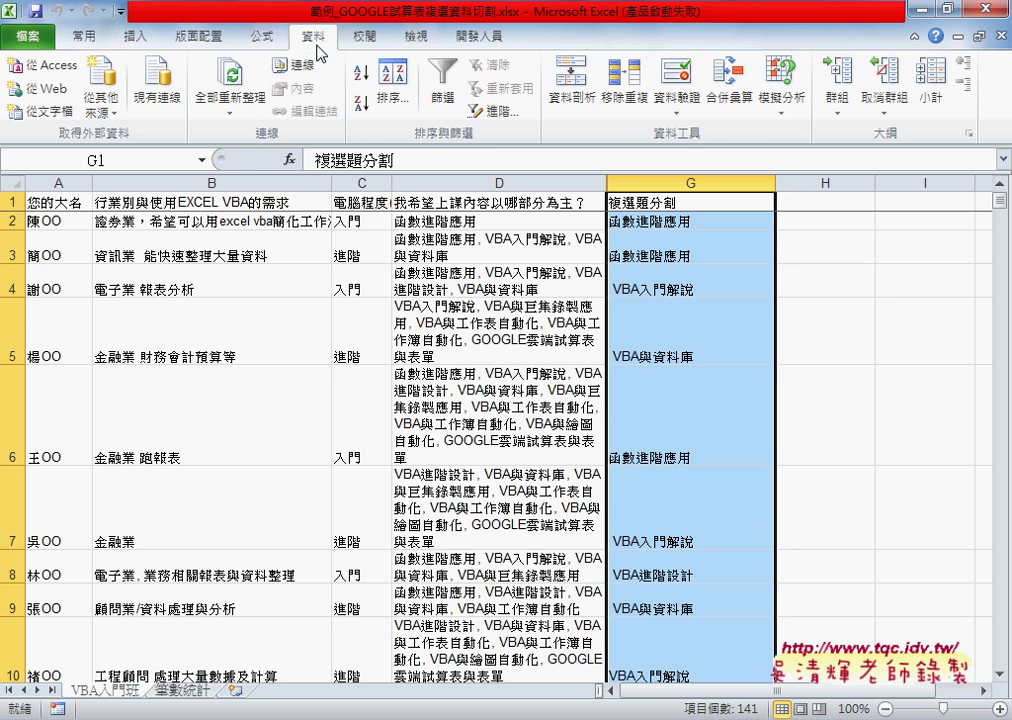
{"action": "left_click", "coordinate": [264, 40]}
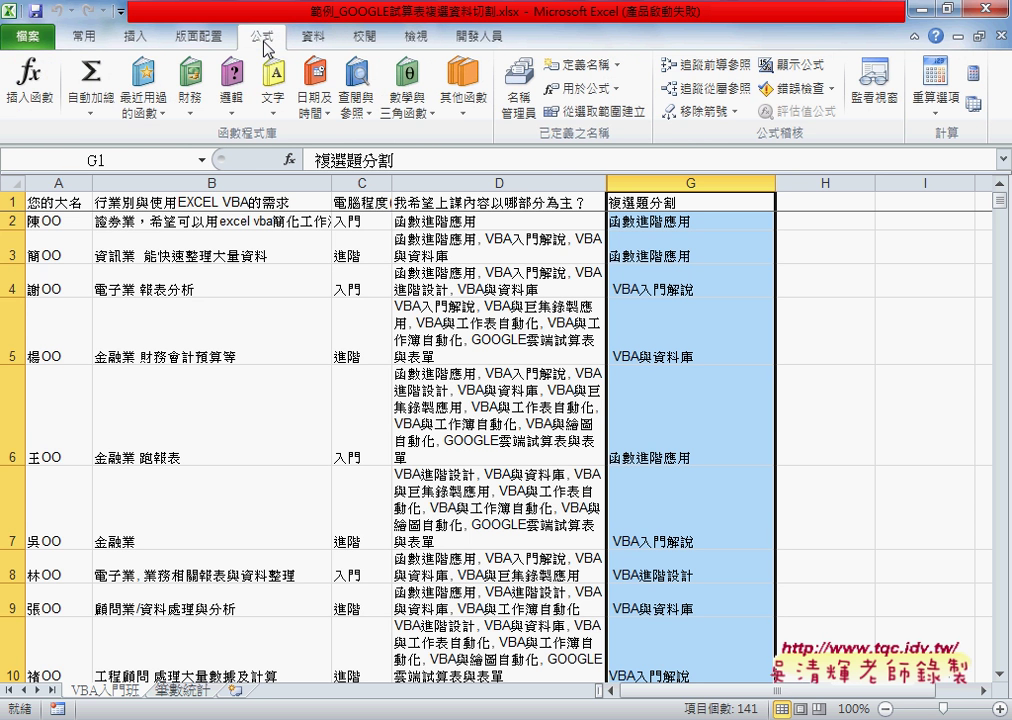
{"action": "left_click", "coordinate": [590, 112]}
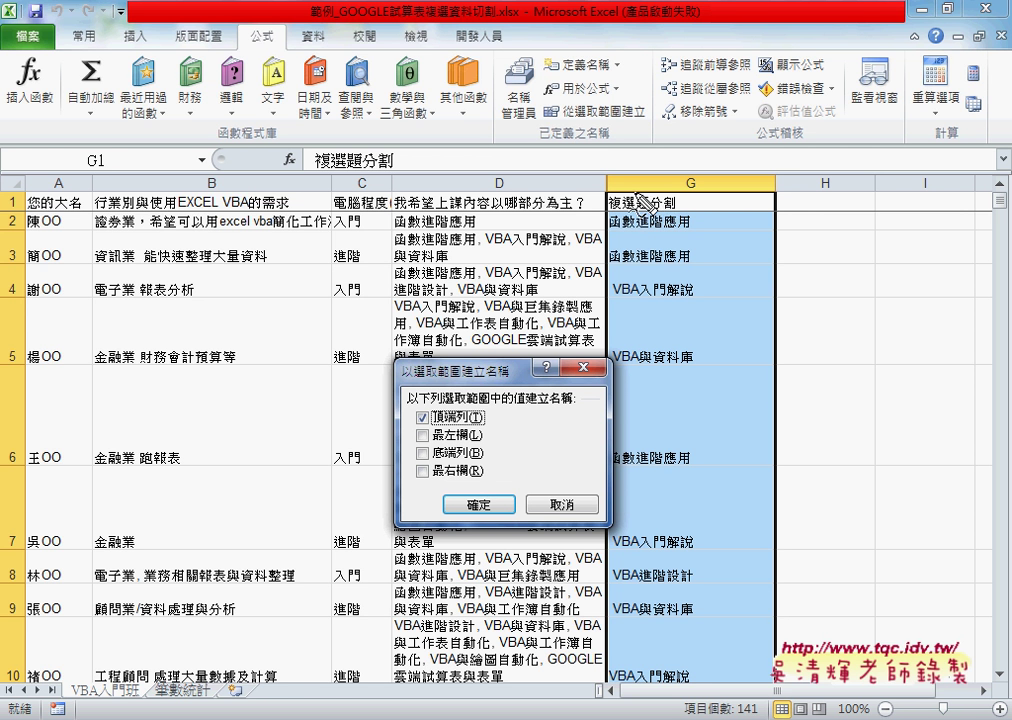
{"action": "left_click_drag", "start_coordinate": [690, 188], "coordinate": [708, 200]}
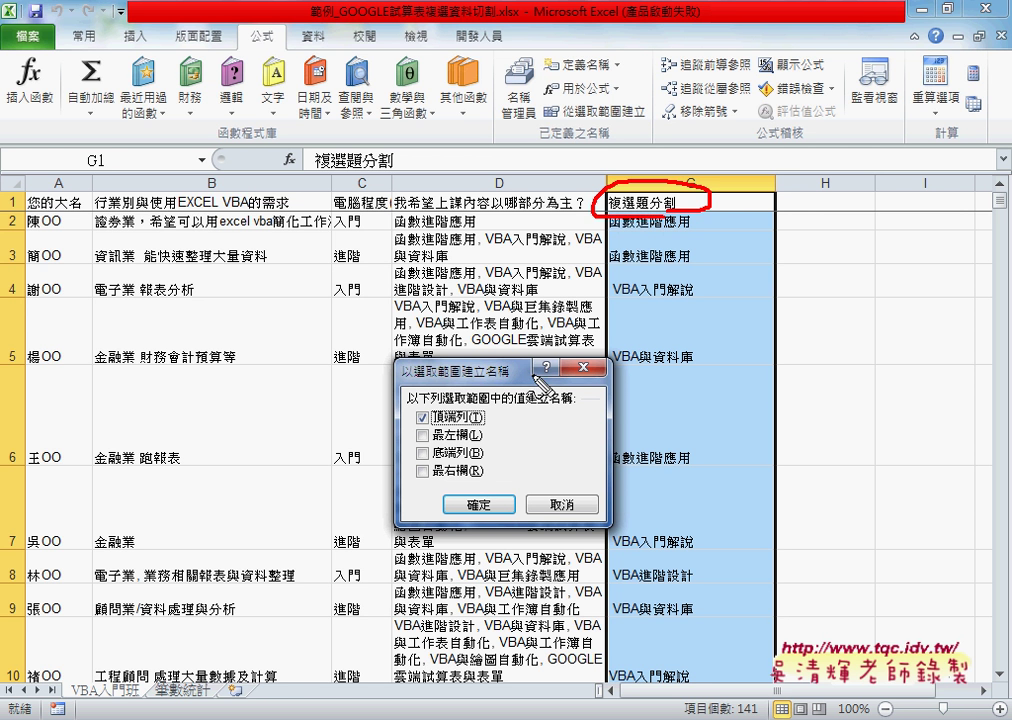
{"action": "mouse_move", "coordinate": [603, 190]}
{"action": "left_mouse_down"}
{"action": "mouse_move", "coordinate": [555, 145]}
{"action": "mouse_move", "coordinate": [566, 143]}
{"action": "left_mouse_up"}
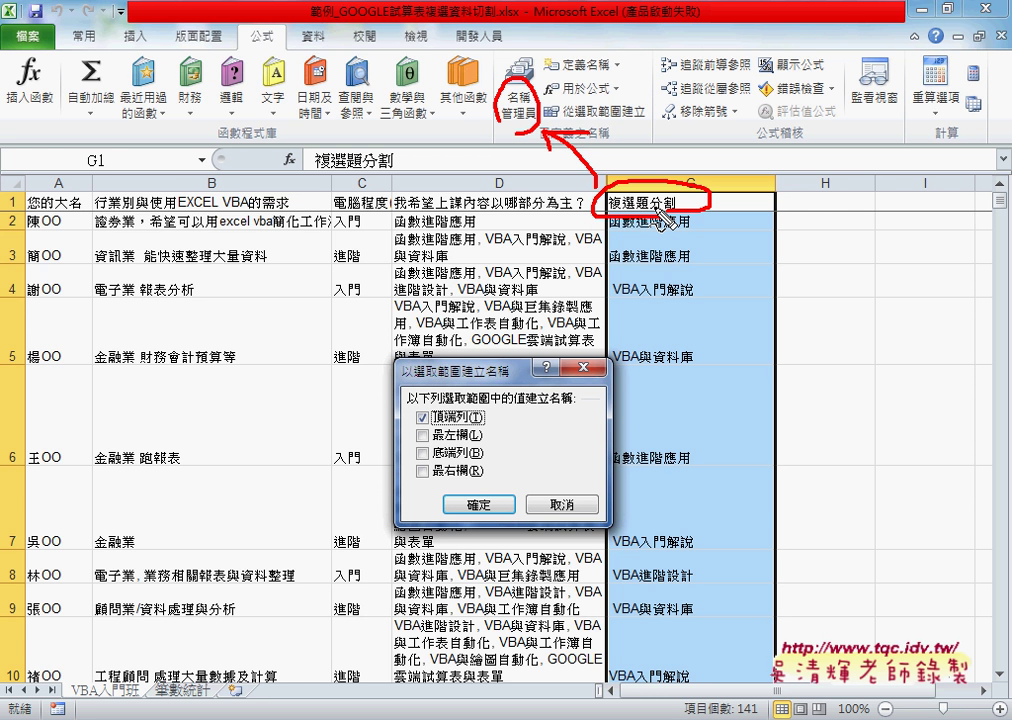
{"action": "key", "text": "Escape"}
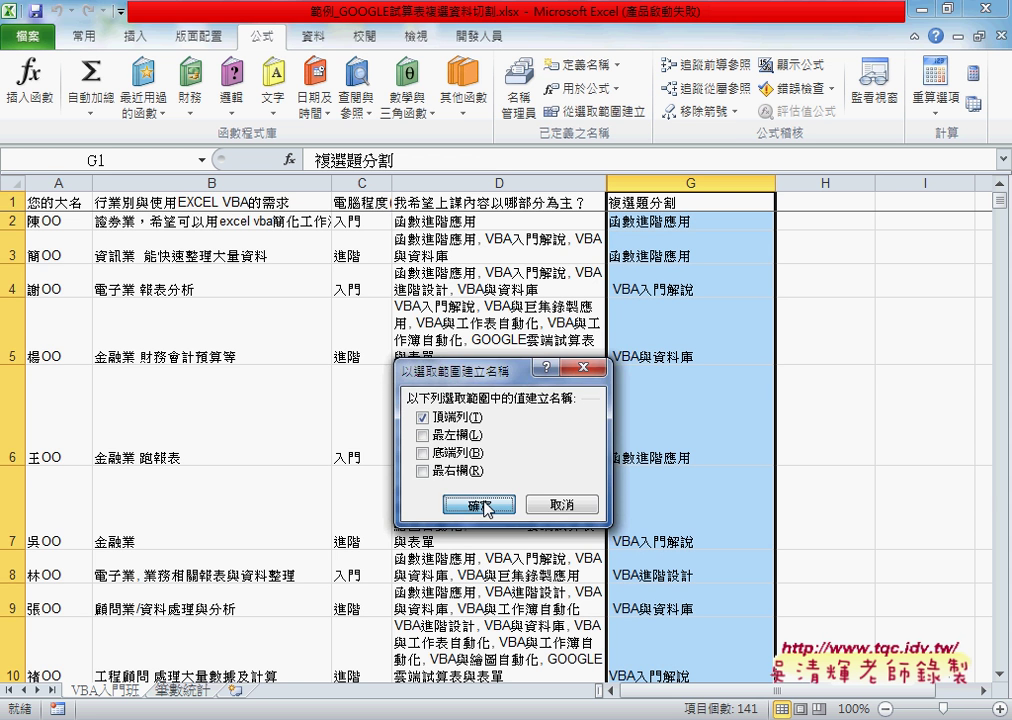
{"action": "left_click", "coordinate": [480, 505]}
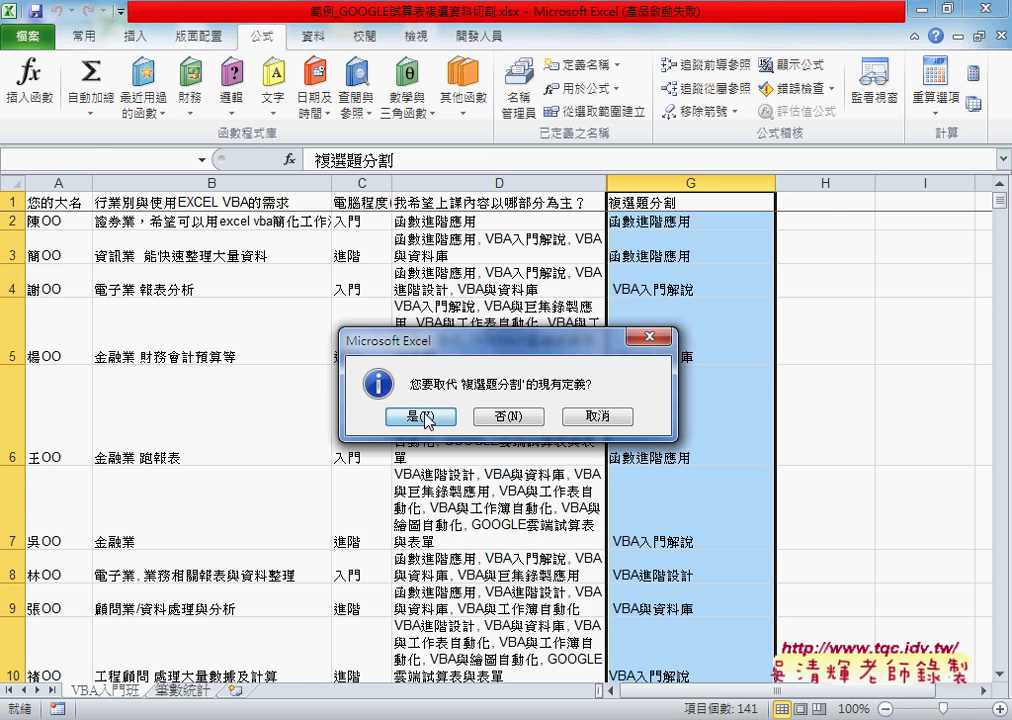
{"action": "left_click", "coordinate": [423, 417]}
Step: Confirm in Name Manager that 複選題分割 refers to VBA入門班!$G$2:$G$141
{"action": "left_click", "coordinate": [519, 85]}
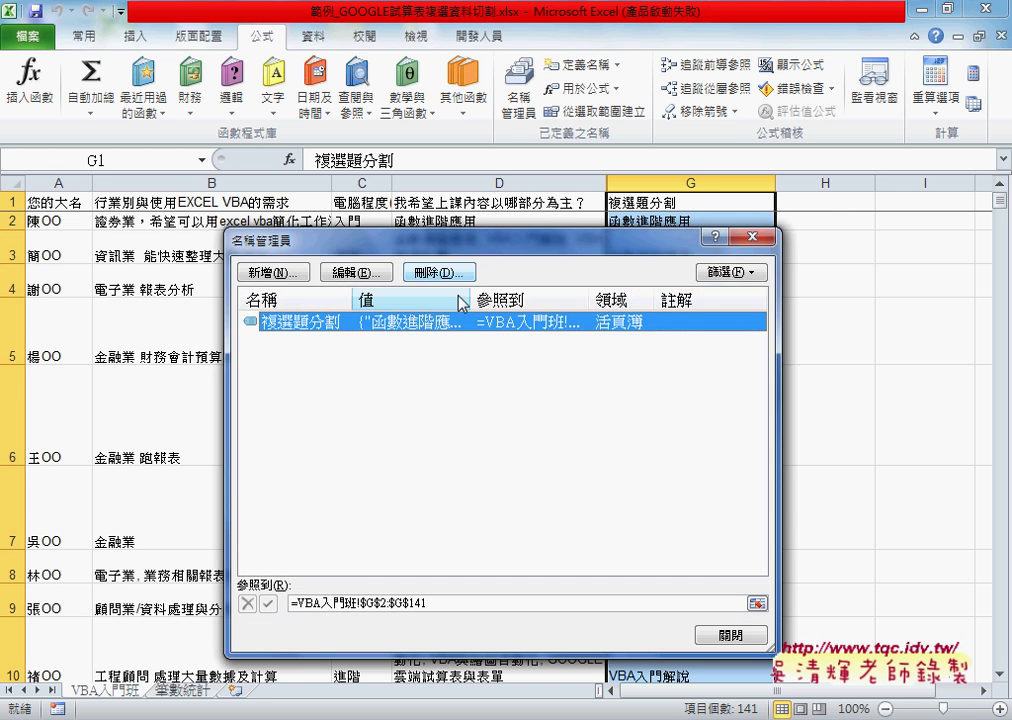
{"action": "left_click_drag", "start_coordinate": [384, 247], "coordinate": [186, 137]}
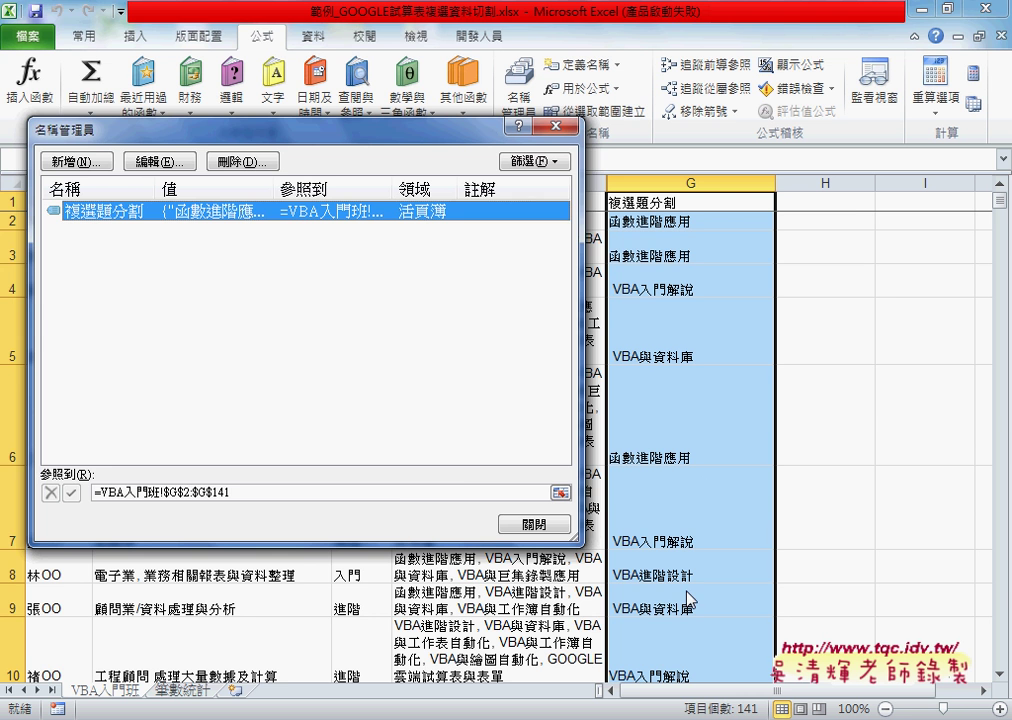
{"action": "left_click", "coordinate": [540, 526]}
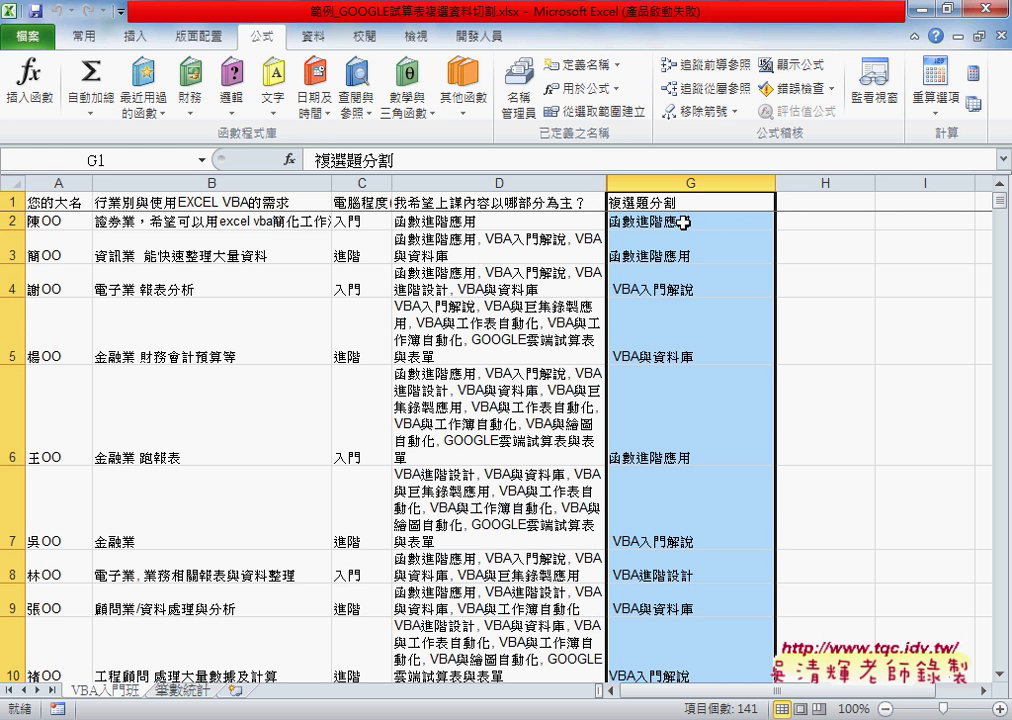
{"action": "left_click", "coordinate": [313, 36]}
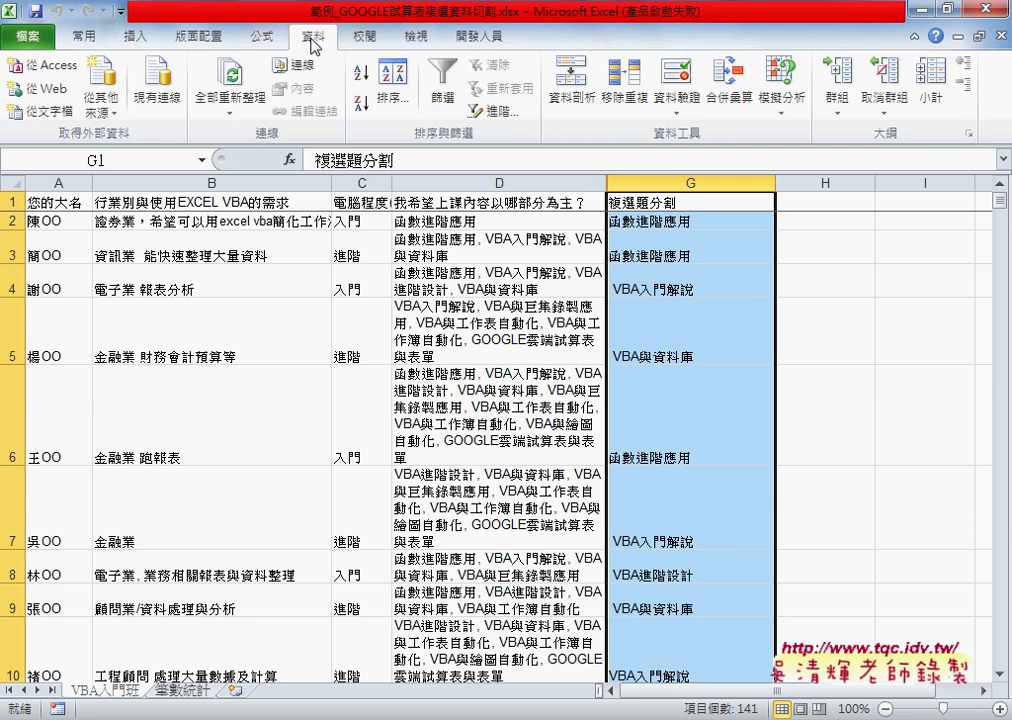
Step: Sort survey rows by column G descending then ascending, undo the last sort, then return to 筆數統計
{"action": "left_click", "coordinate": [656, 215]}
{"action": "left_click", "coordinate": [655, 203]}
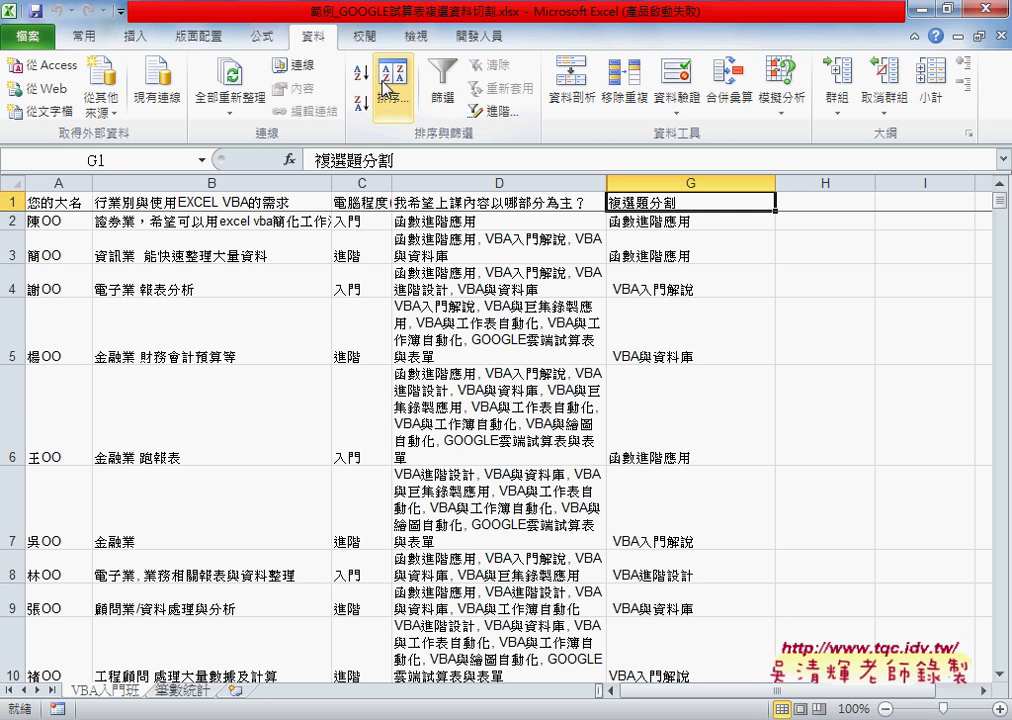
{"action": "left_click", "coordinate": [361, 99]}
{"action": "left_click", "coordinate": [362, 74]}
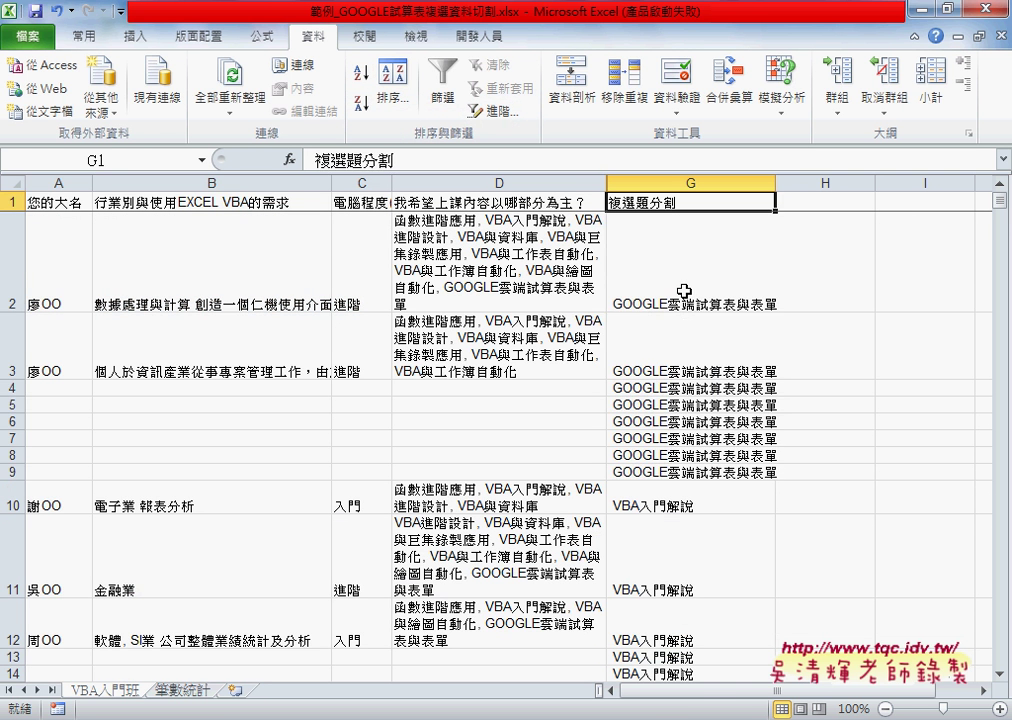
{"action": "left_click_drag", "start_coordinate": [686, 290], "coordinate": [690, 470]}
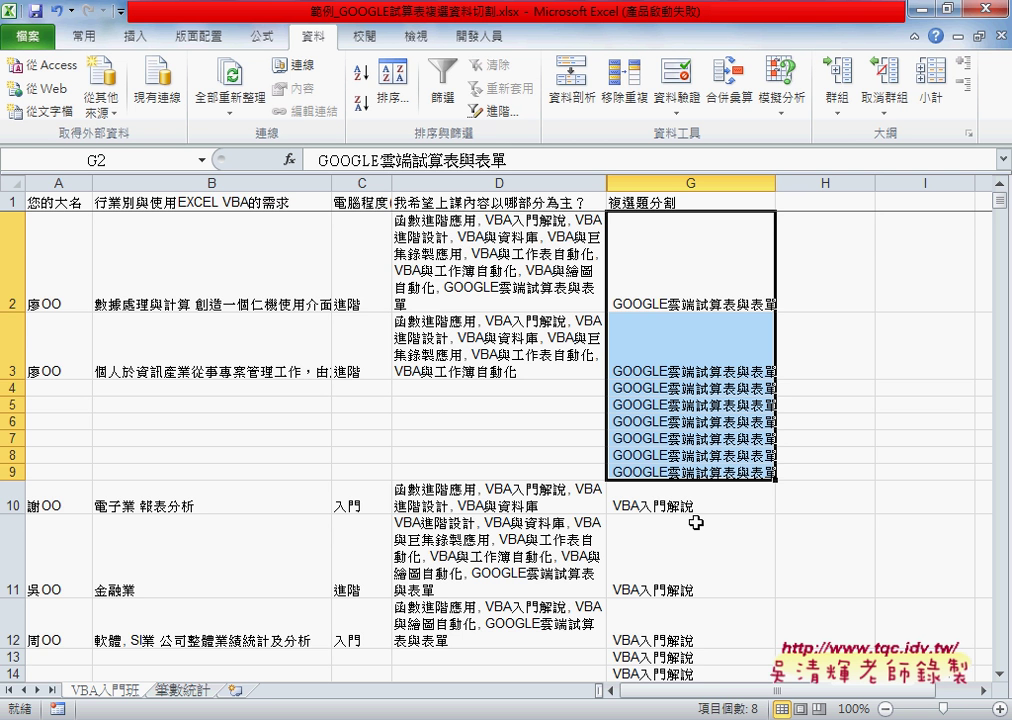
{"action": "key", "text": "ctrl+z"}
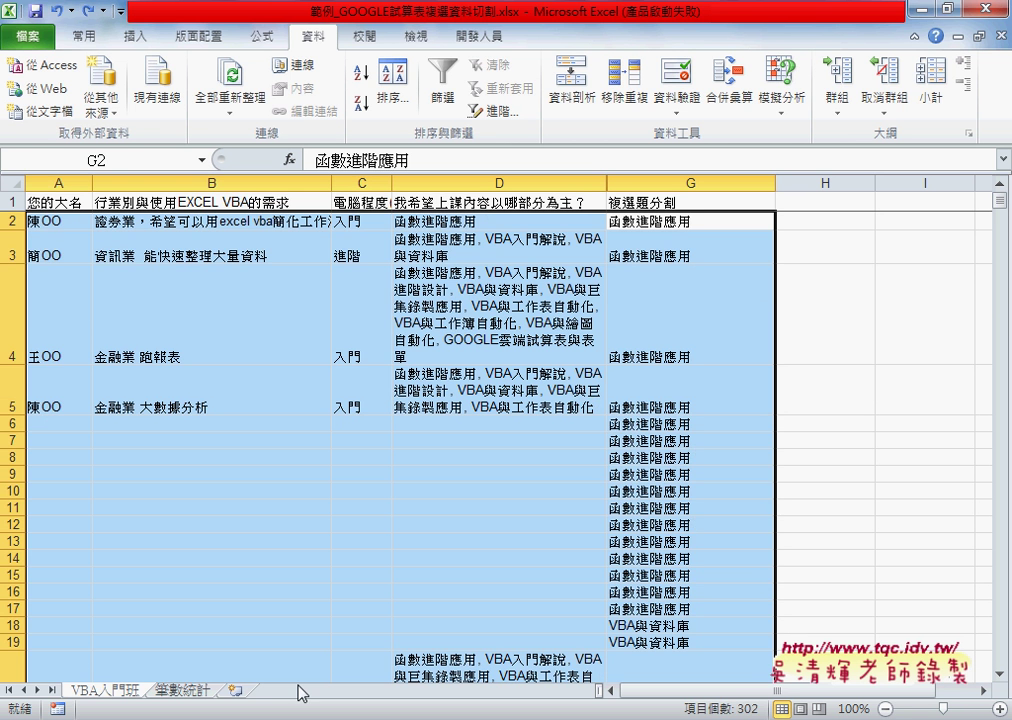
{"action": "left_click", "coordinate": [185, 690]}
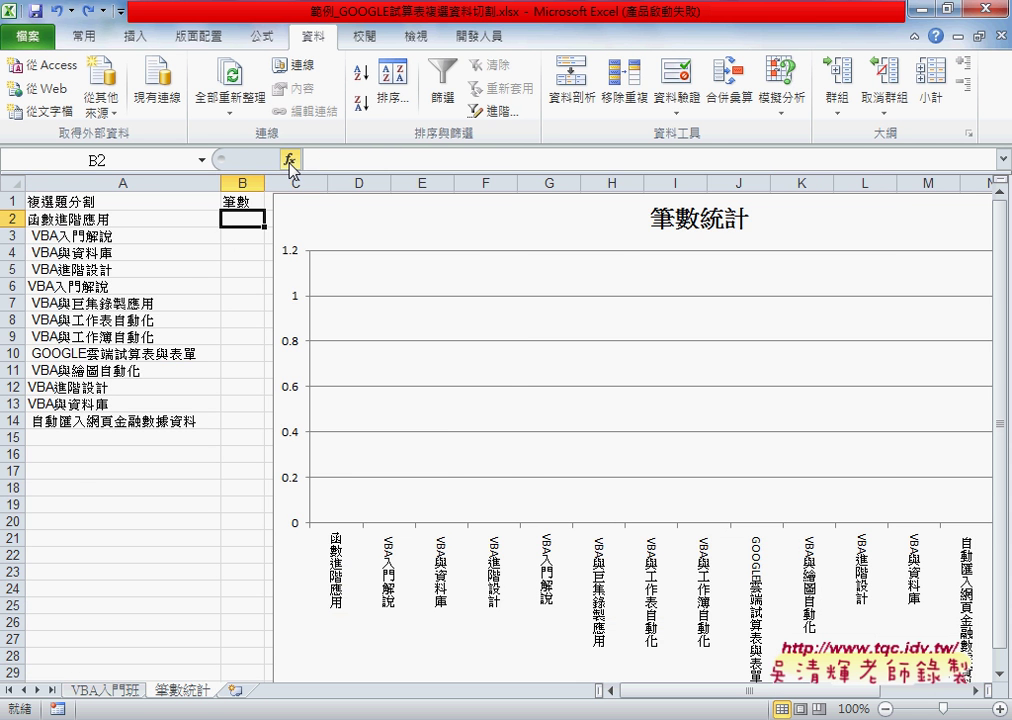
Step: Insert COUNTIF from the 統計 category into cell B2 and bring up its arguments
{"action": "left_click", "coordinate": [289, 161]}
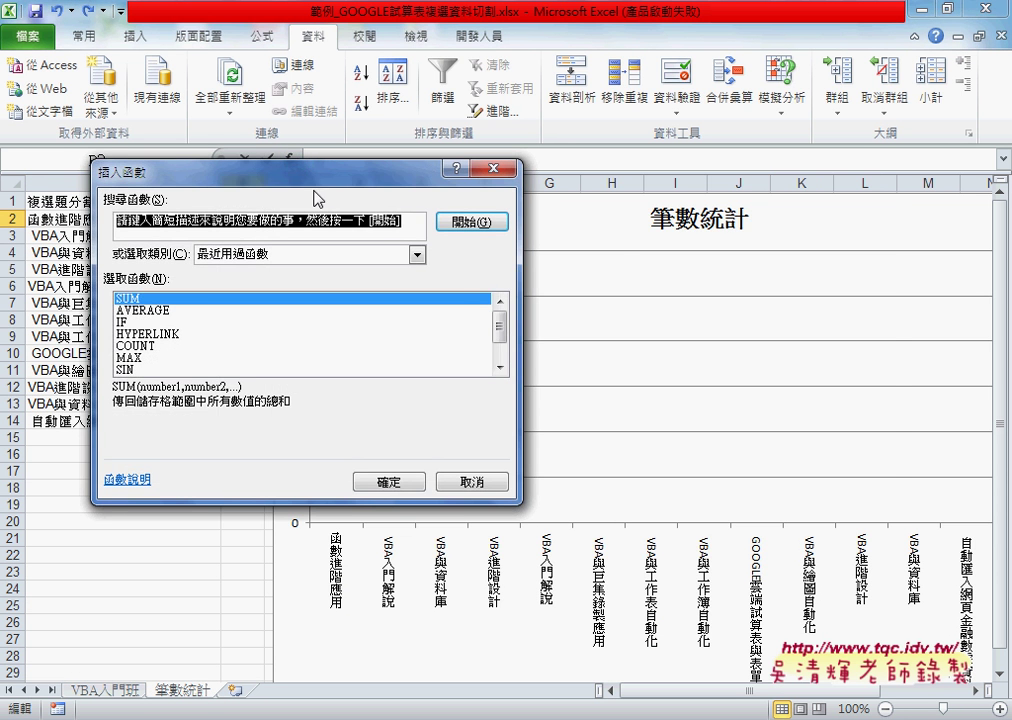
{"action": "left_click_drag", "start_coordinate": [293, 170], "coordinate": [651, 170]}
{"action": "left_click", "coordinate": [776, 255]}
{"action": "left_click", "coordinate": [776, 255]}
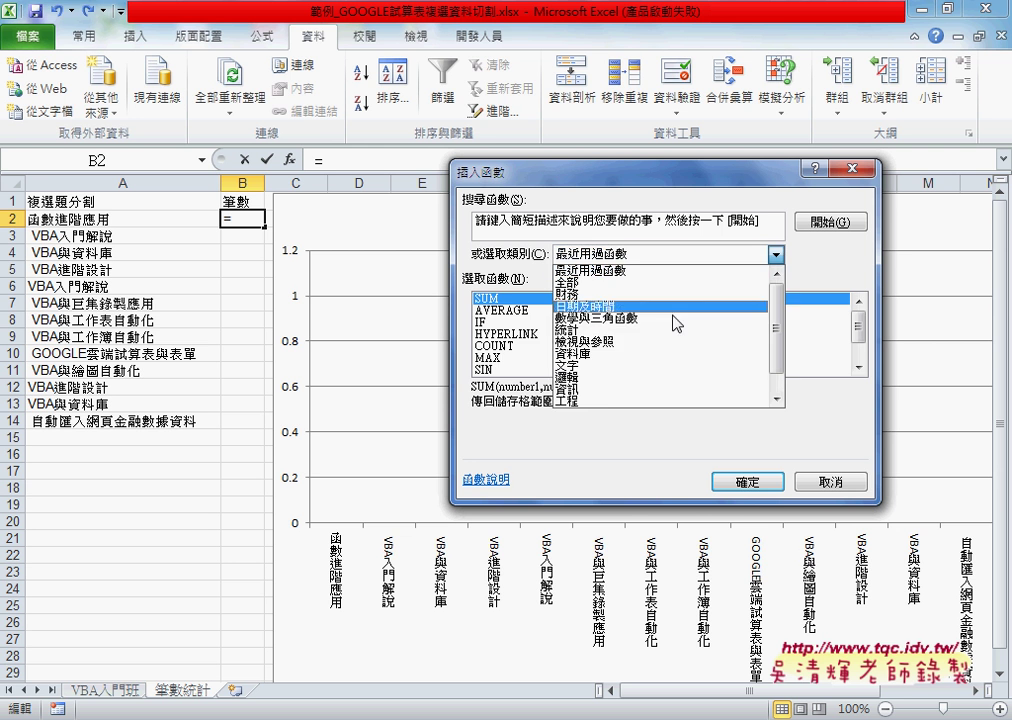
{"action": "left_click", "coordinate": [730, 322]}
{"action": "left_click", "coordinate": [858, 368]}
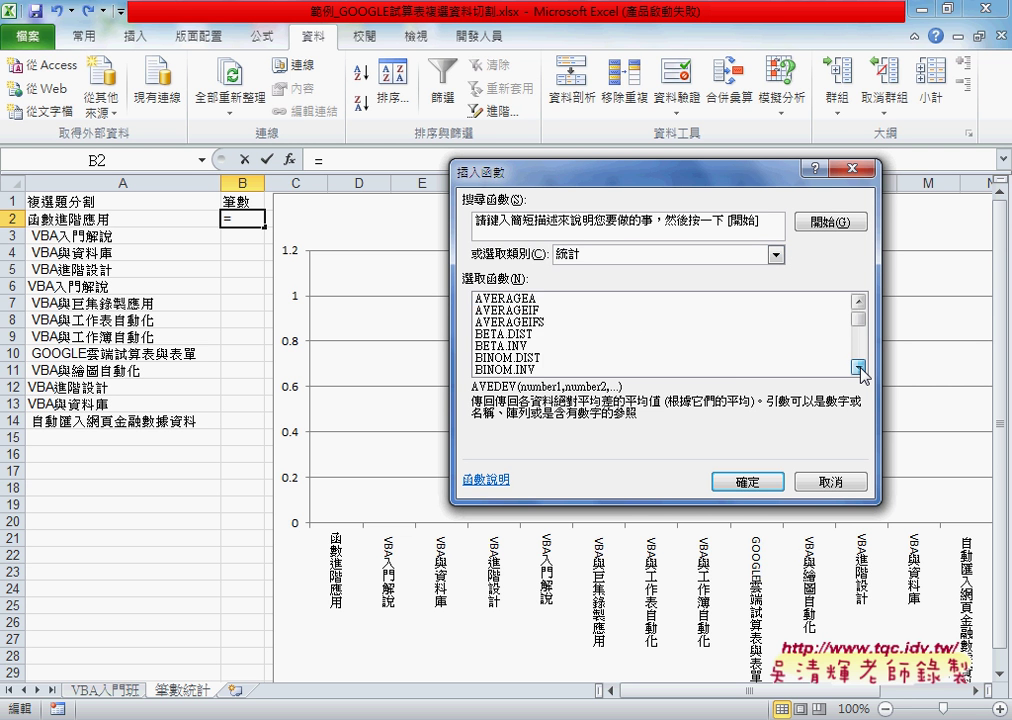
{"action": "left_click", "coordinate": [858, 368]}
{"action": "left_click", "coordinate": [858, 368]}
{"action": "left_click", "coordinate": [858, 368]}
{"action": "left_click", "coordinate": [858, 368]}
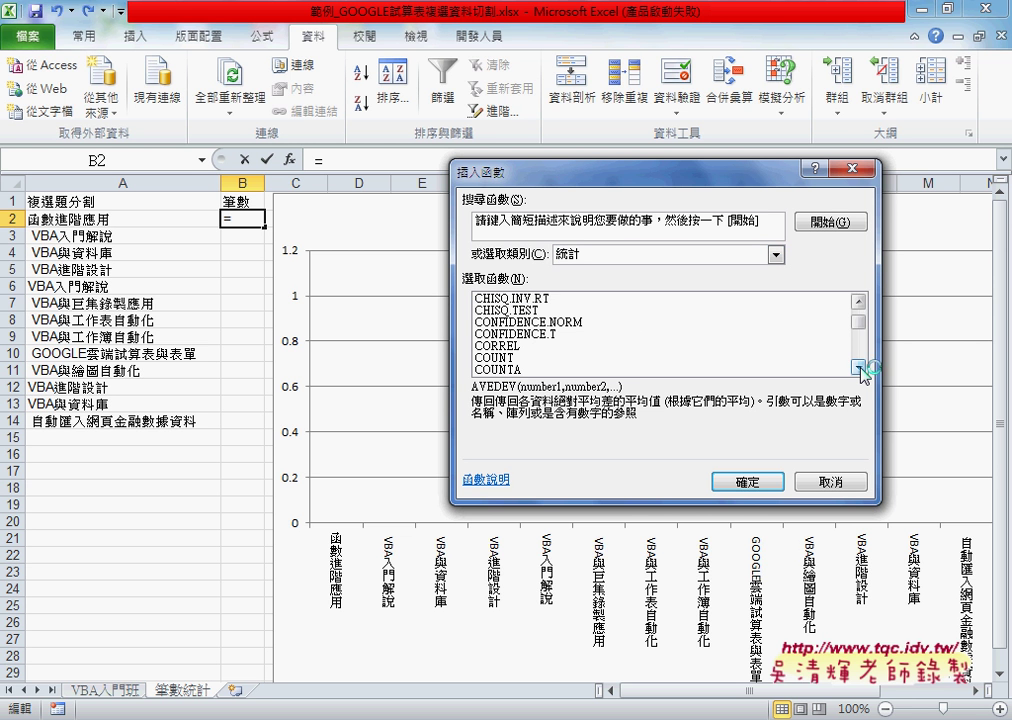
{"action": "left_click", "coordinate": [858, 368]}
{"action": "left_click", "coordinate": [858, 368]}
{"action": "left_click", "coordinate": [505, 347]}
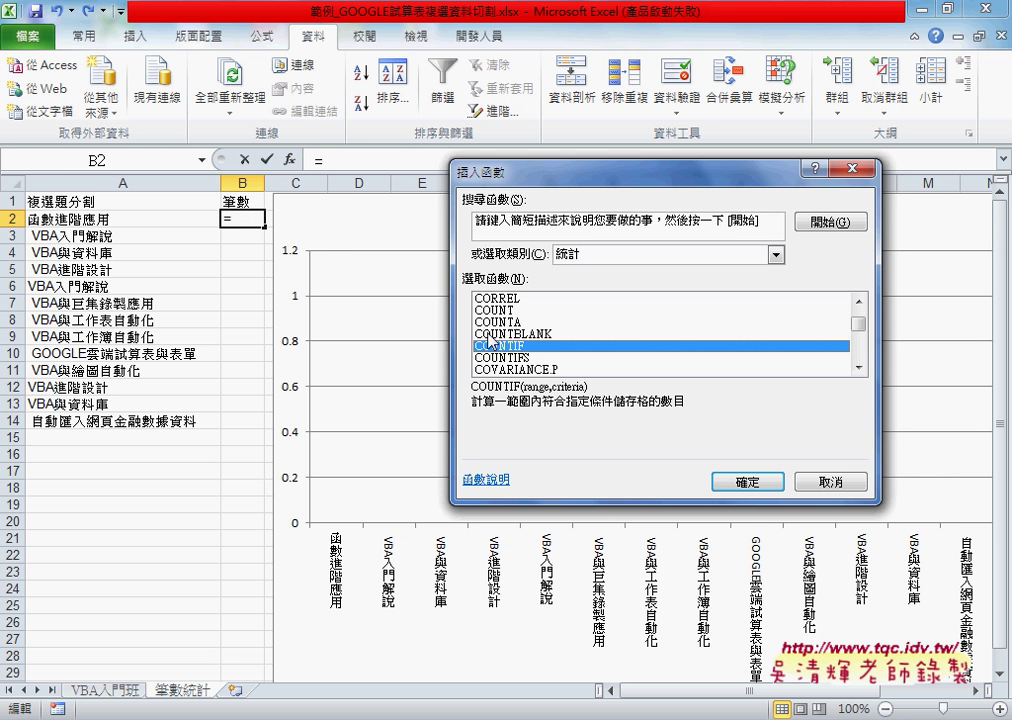
{"action": "left_click", "coordinate": [746, 481]}
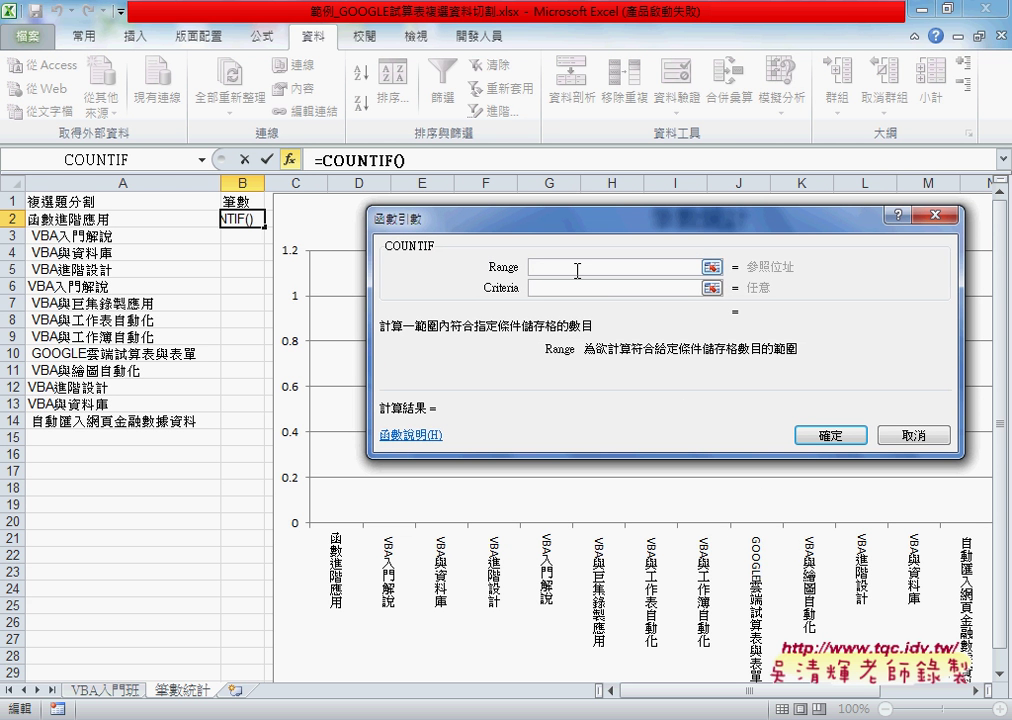
Step: Enter =COUNTIF(複選題分割,A2) in B2 and fill it down to B14
{"action": "key", "text": "F3"}
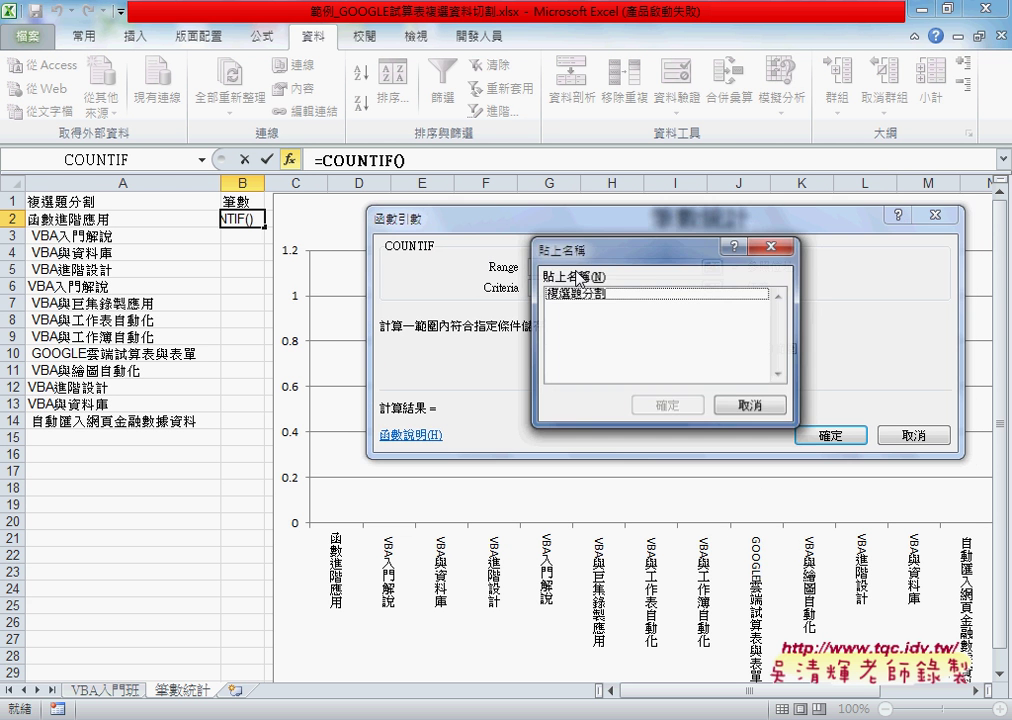
{"action": "left_click_drag", "start_coordinate": [583, 262], "coordinate": [683, 255]}
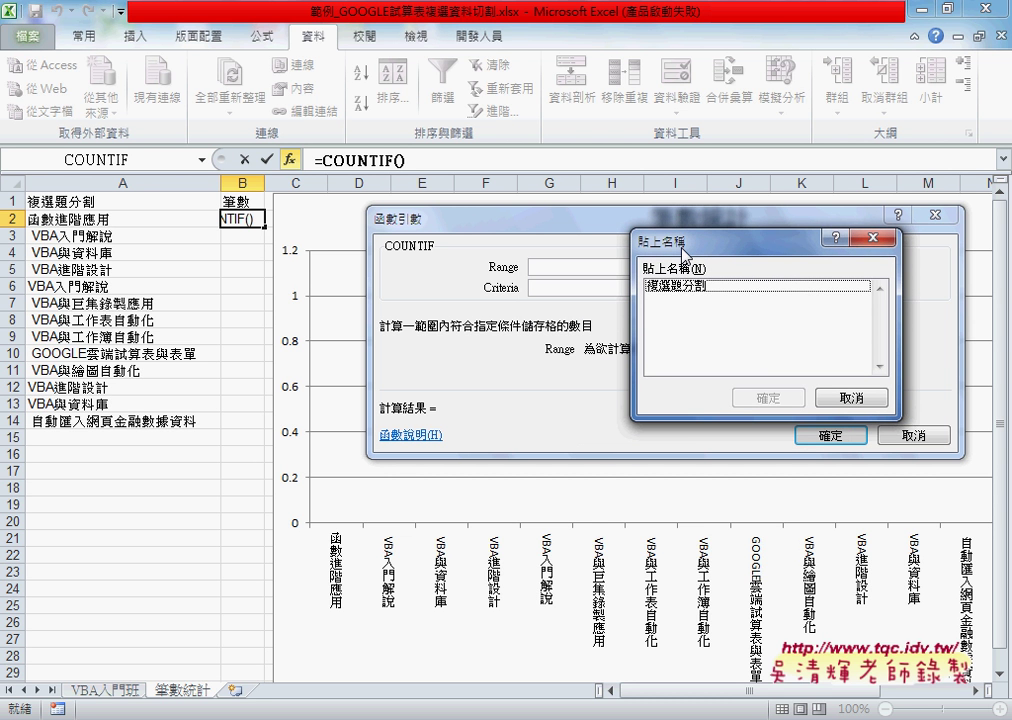
{"action": "left_click", "coordinate": [690, 289]}
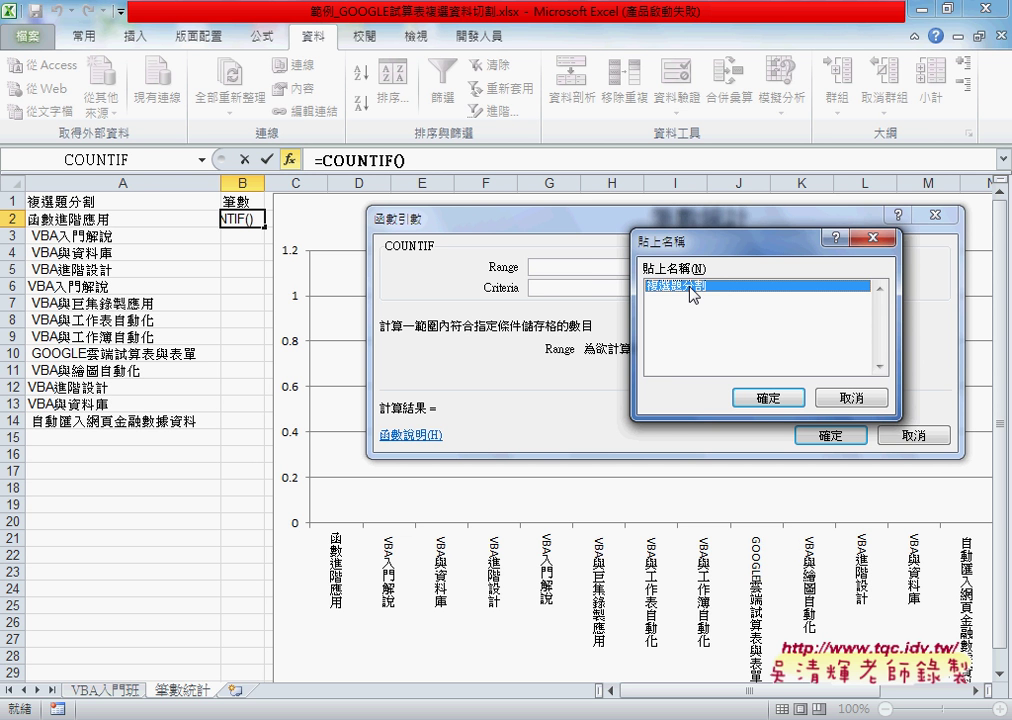
{"action": "left_click", "coordinate": [768, 398]}
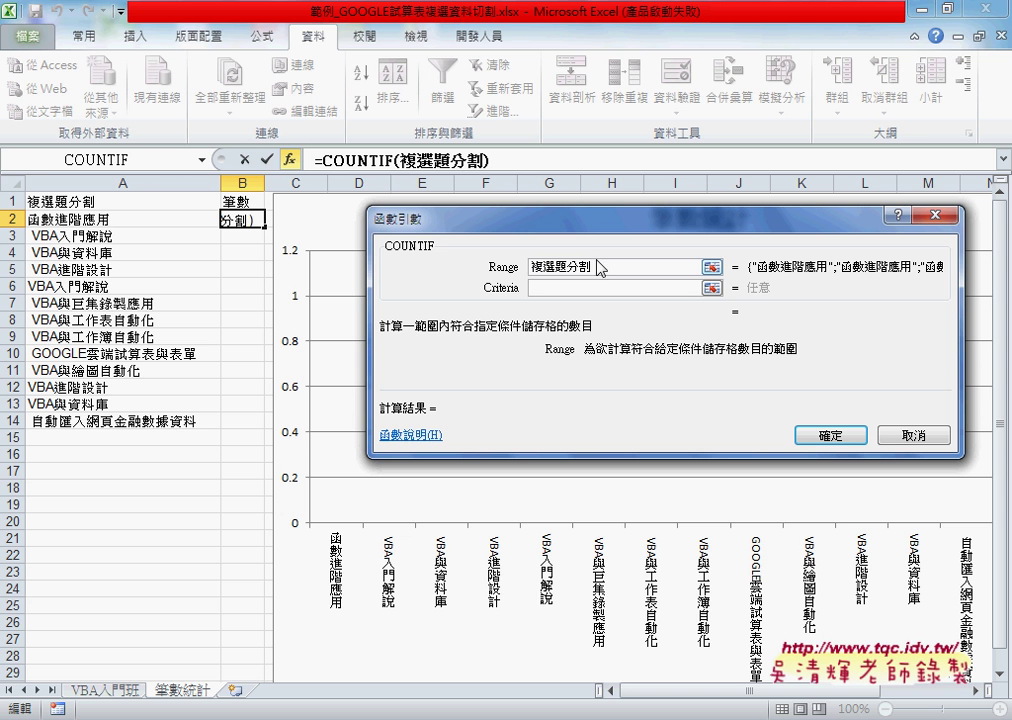
{"action": "left_click_drag", "start_coordinate": [598, 268], "coordinate": [531, 267]}
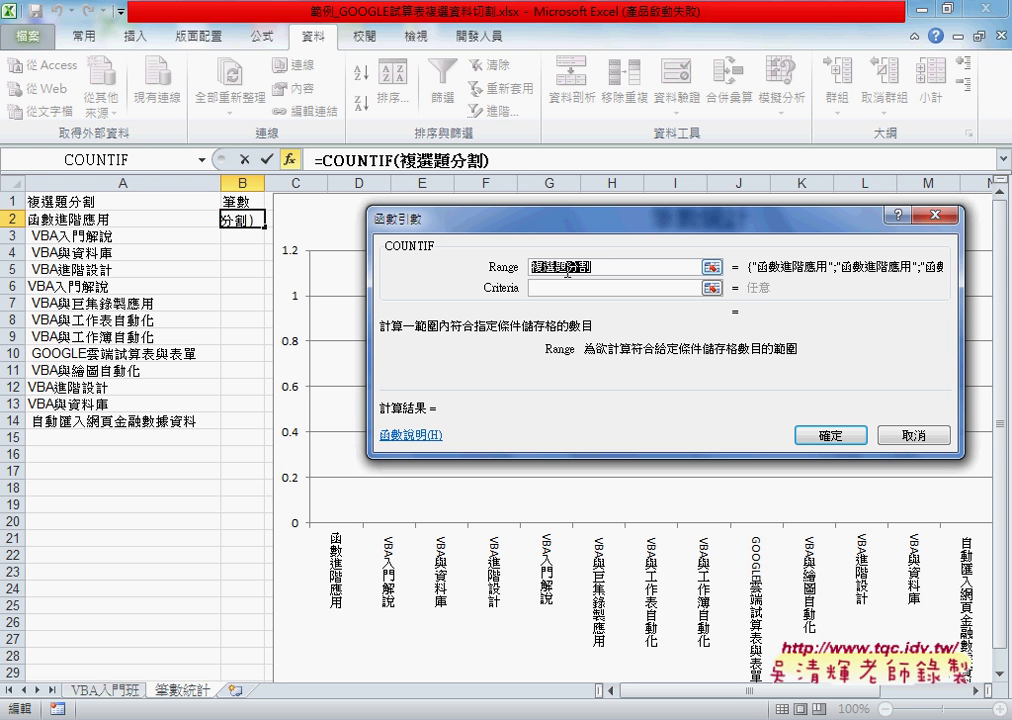
{"action": "left_click", "coordinate": [568, 289]}
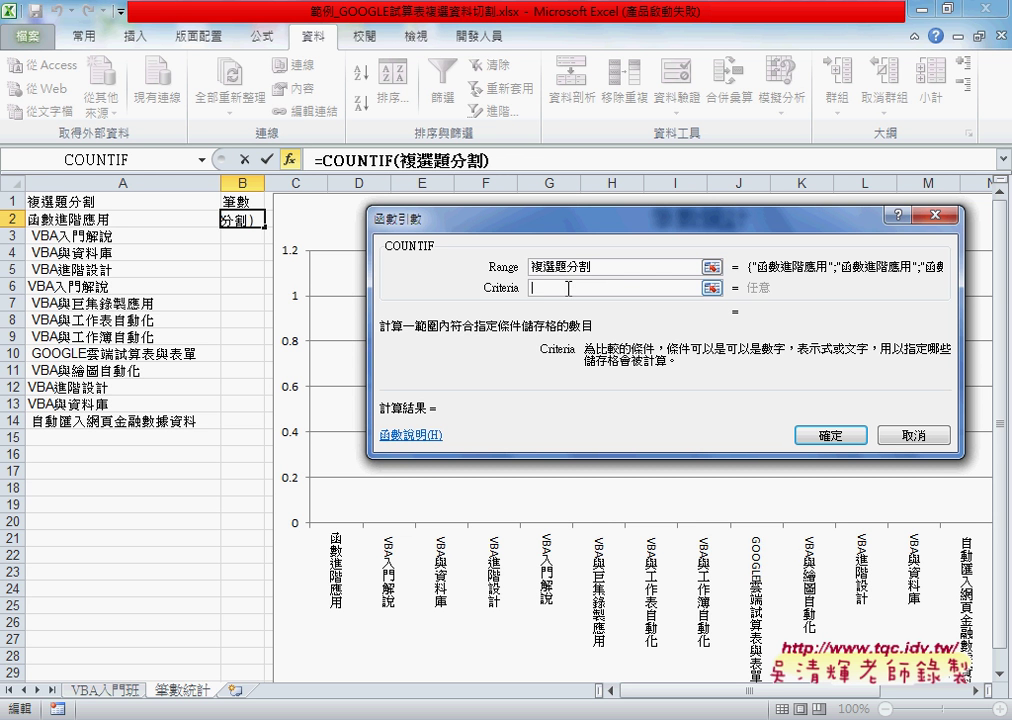
{"action": "left_click", "coordinate": [78, 219]}
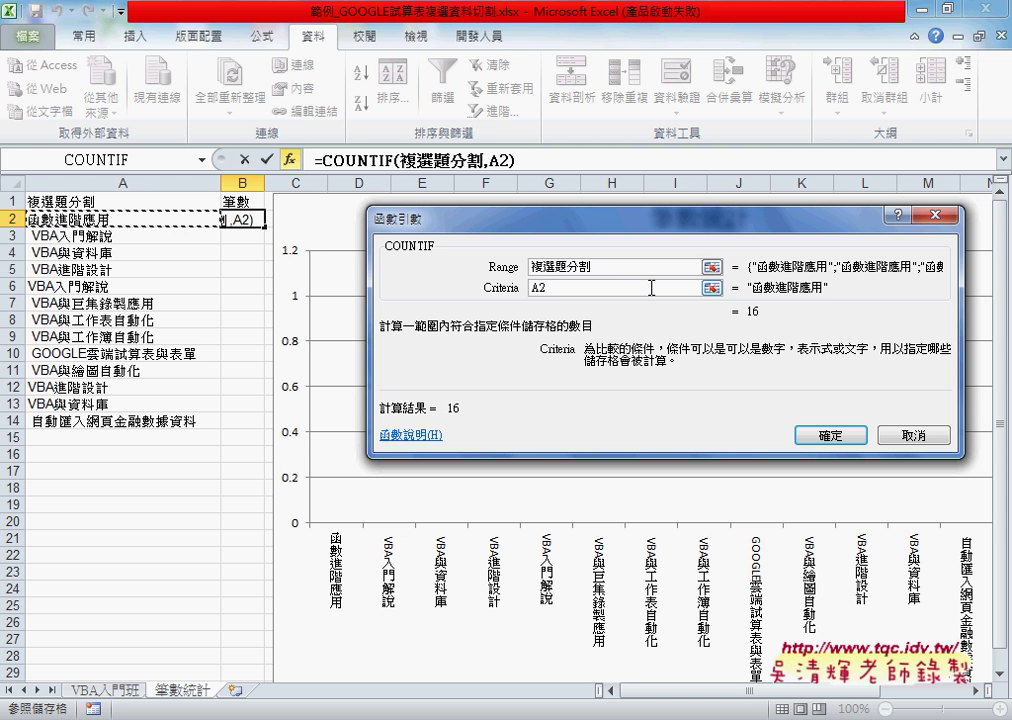
{"action": "left_click", "coordinate": [828, 438]}
{"action": "left_click_drag", "start_coordinate": [265, 227], "coordinate": [255, 436]}
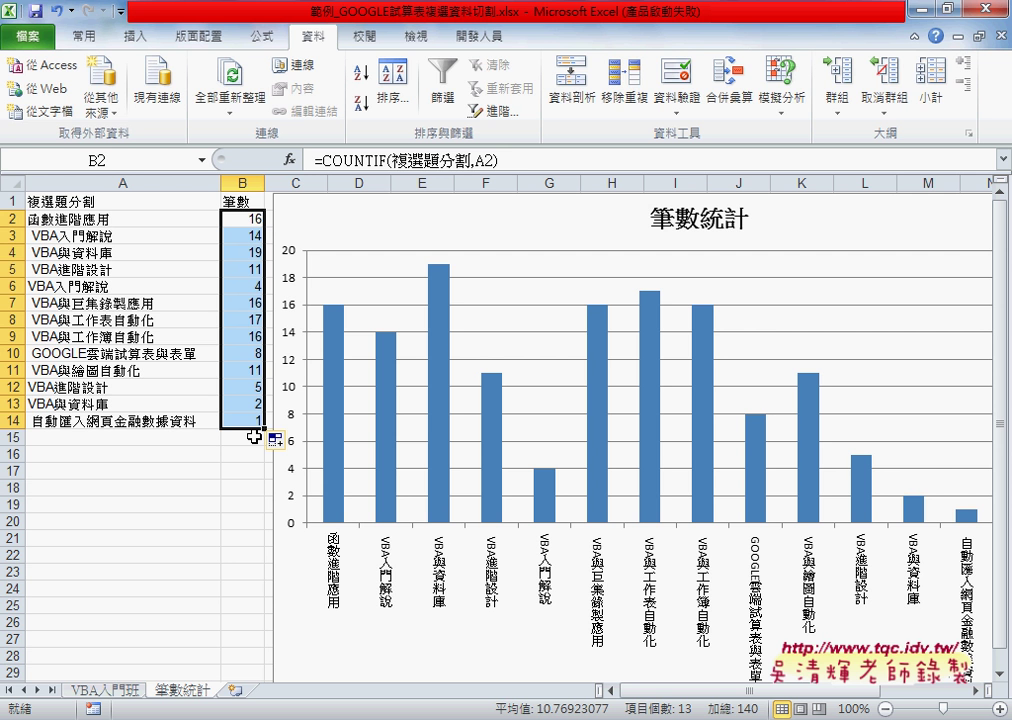
{"action": "left_click", "coordinate": [327, 207]}
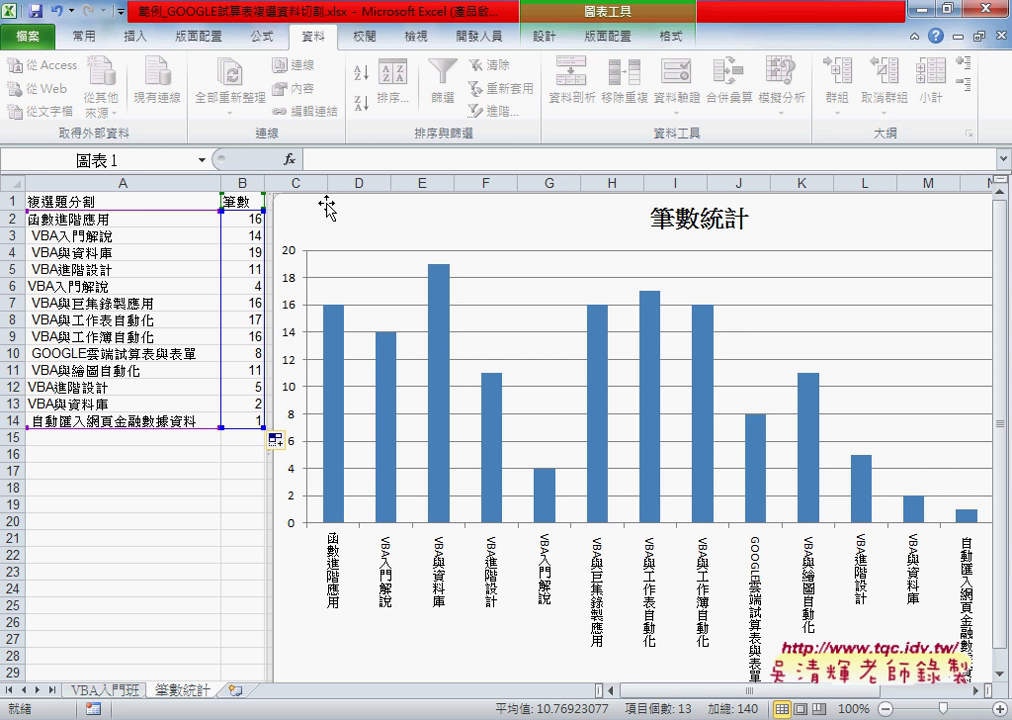
Step: Review the 直條圖 chart types and the 筆數統計 chart's source data in column A
{"action": "left_click", "coordinate": [232, 471]}
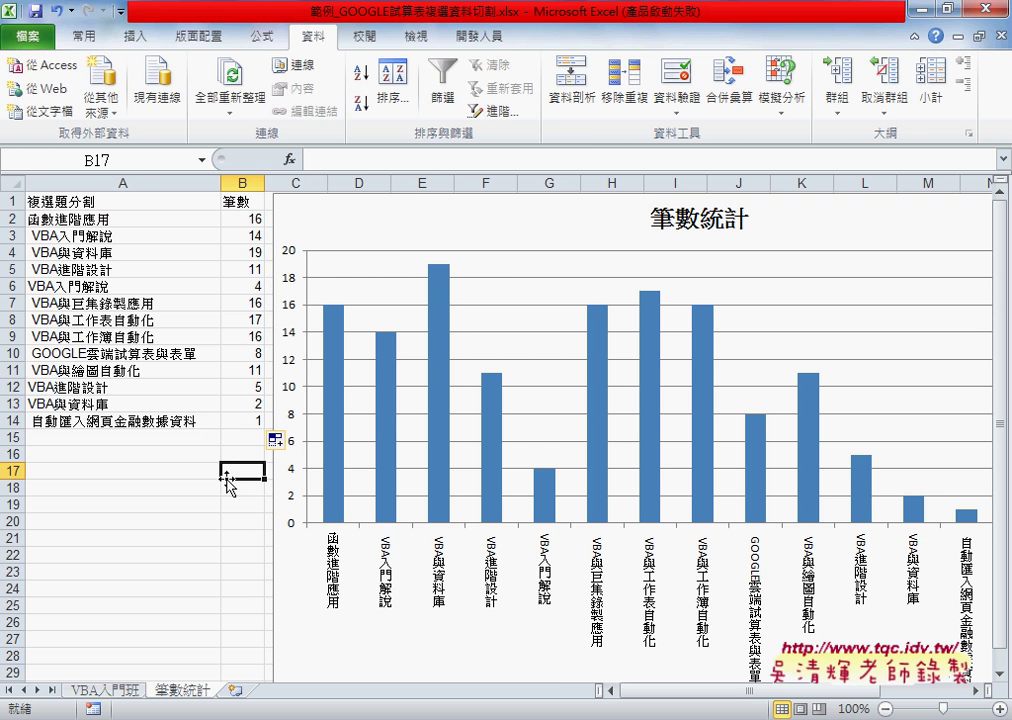
{"action": "left_click", "coordinate": [138, 38]}
{"action": "left_click", "coordinate": [329, 100]}
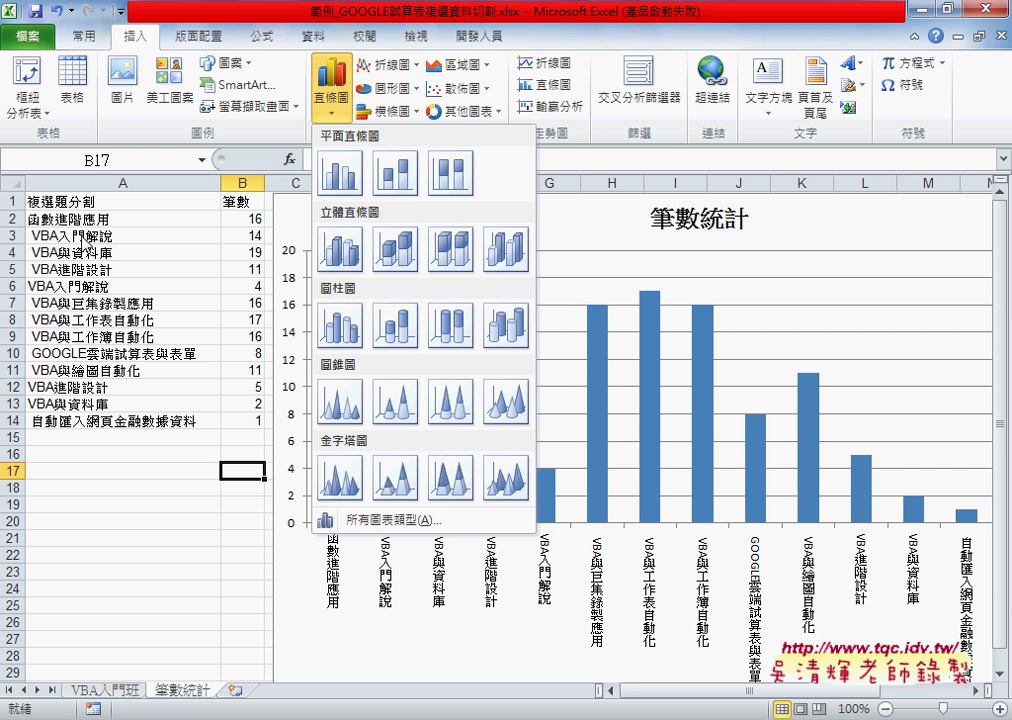
{"action": "left_click", "coordinate": [147, 312]}
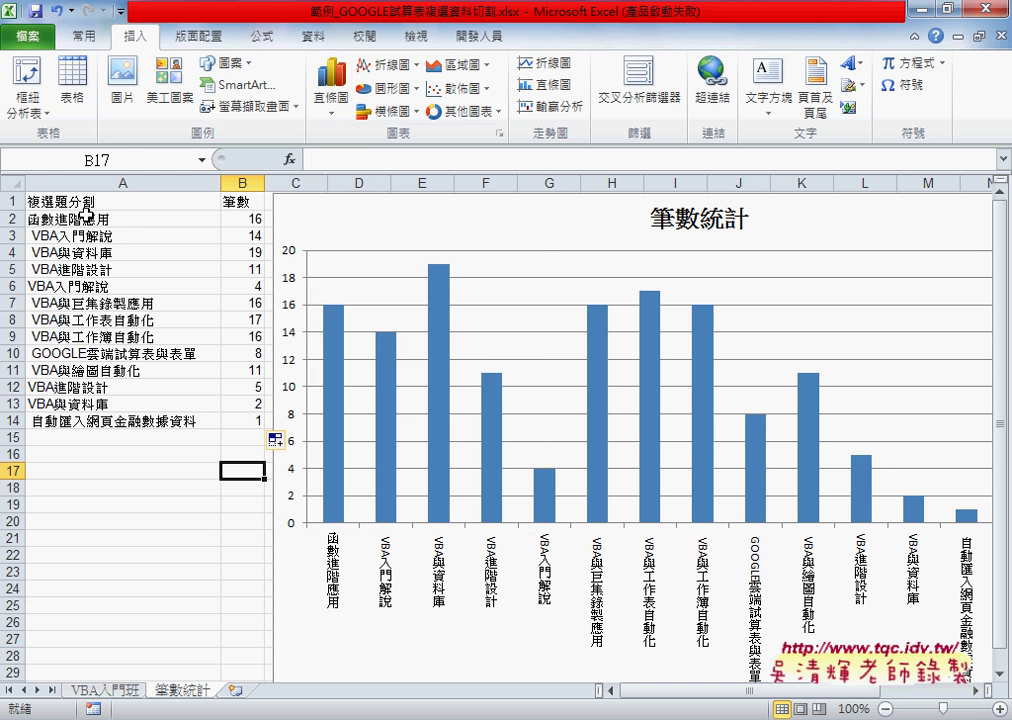
{"action": "left_click_drag", "start_coordinate": [80, 202], "coordinate": [205, 405]}
{"action": "left_click", "coordinate": [320, 235]}
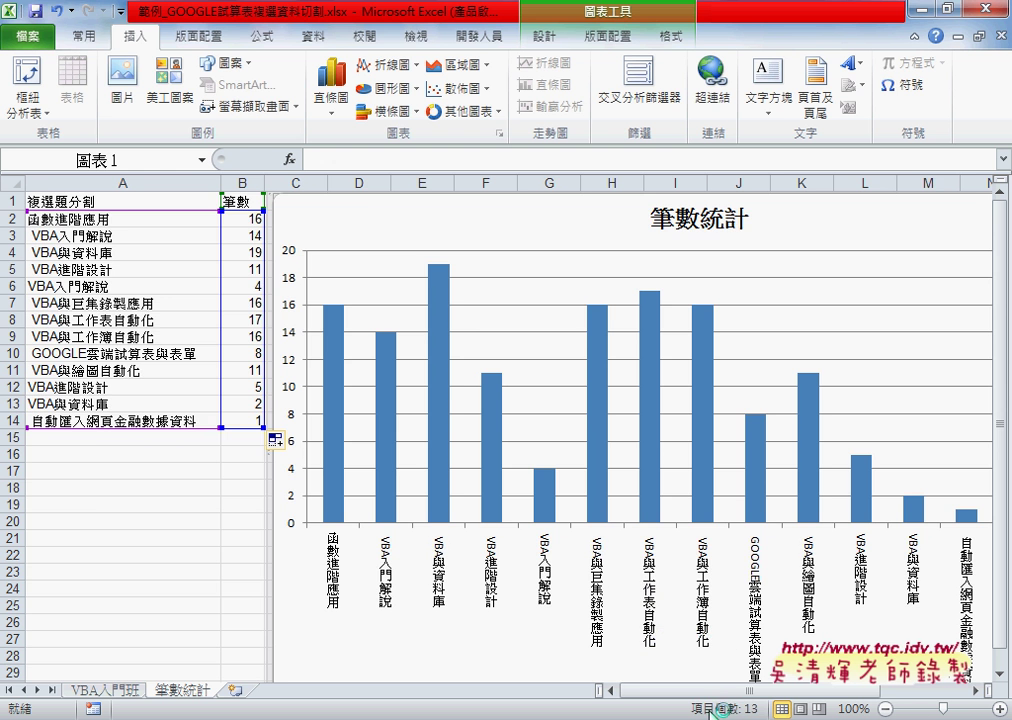
{"action": "left_click_drag", "start_coordinate": [713, 690], "coordinate": [800, 700]}
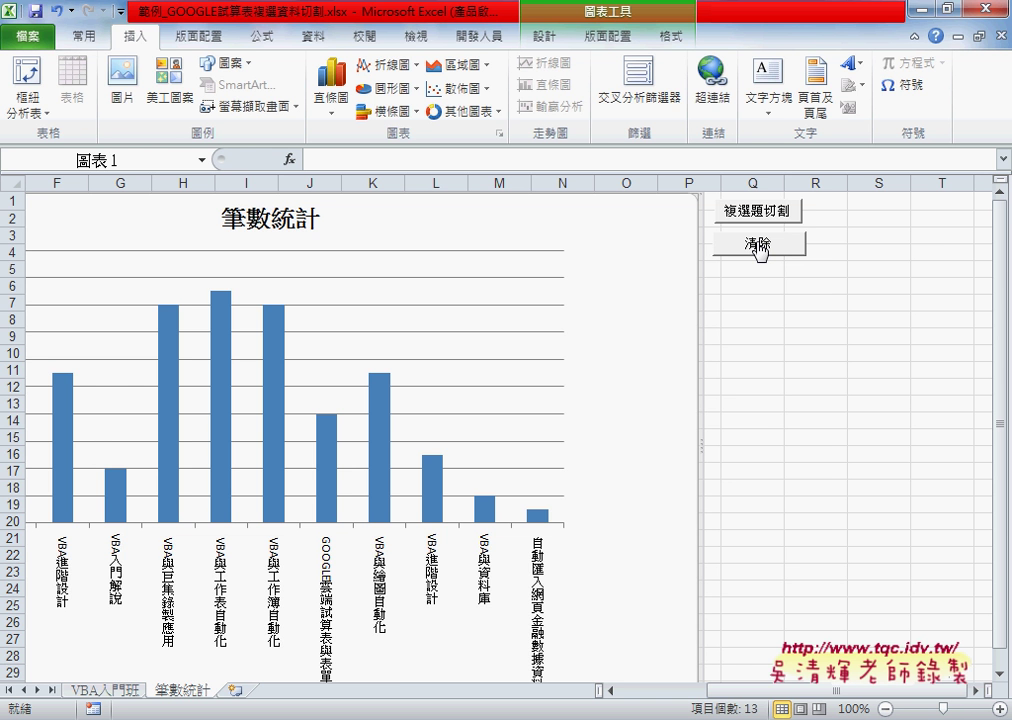
{"action": "left_click_drag", "start_coordinate": [775, 690], "coordinate": [736, 690]}
Step: Open the VBA editor and review the 清除 macro code in Module1
{"action": "key", "text": "alt+F11"}
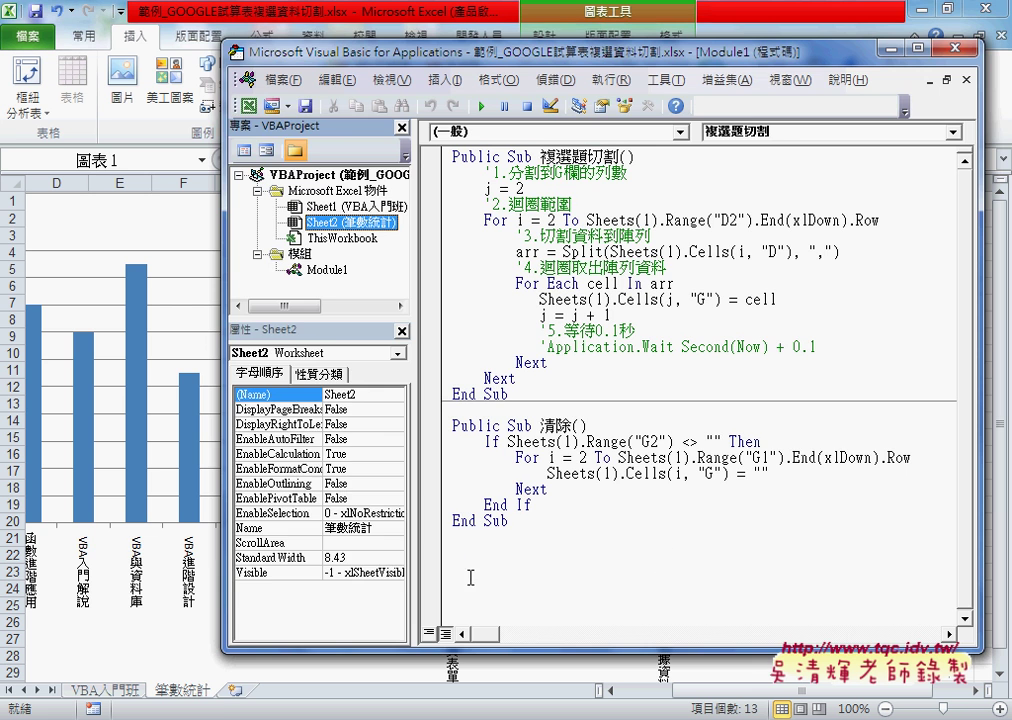
{"action": "left_click", "coordinate": [571, 205]}
{"action": "left_click", "coordinate": [602, 421]}
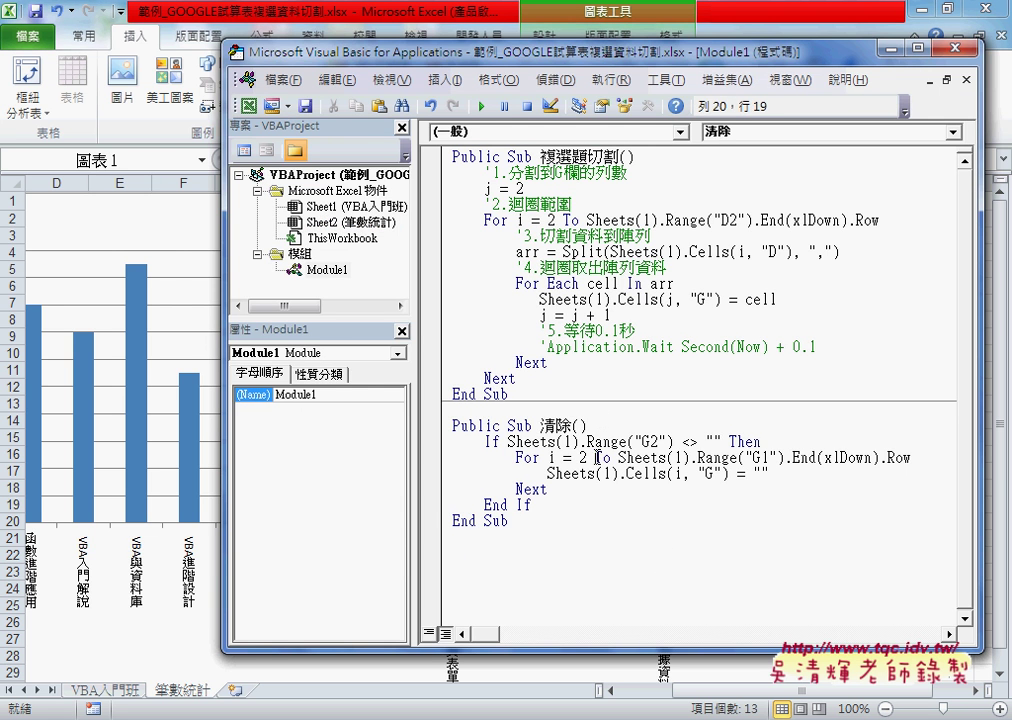
{"action": "left_click_drag", "start_coordinate": [816, 55], "coordinate": [524, 178]}
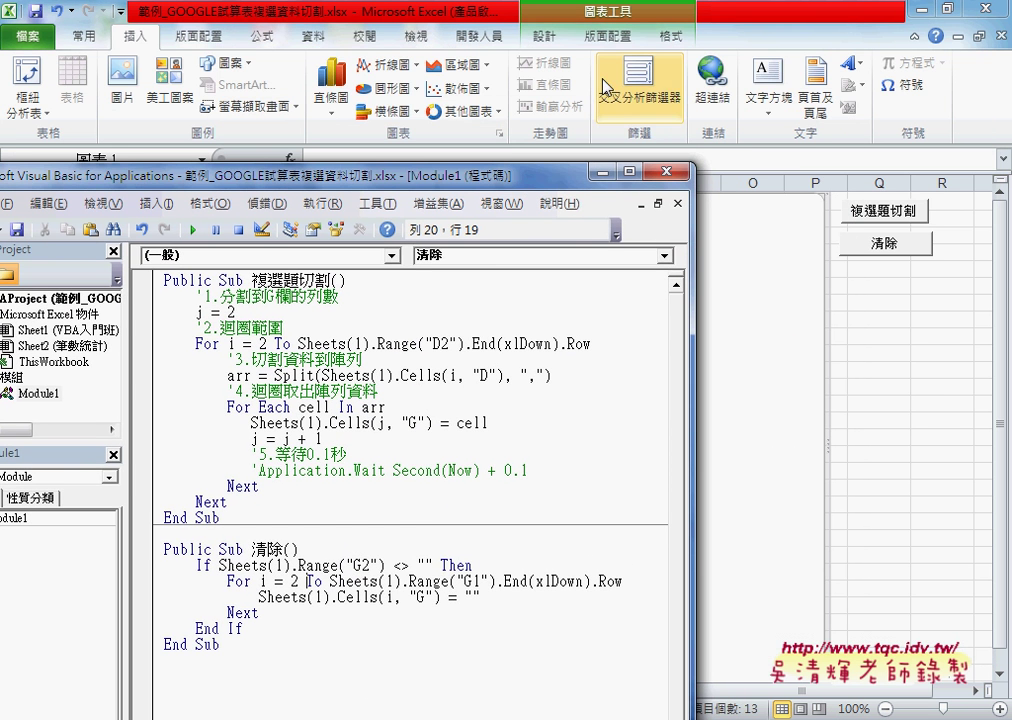
Step: Back in Excel, show the form controls palette under 開發人員 > 插入
{"action": "left_click", "coordinate": [928, 330]}
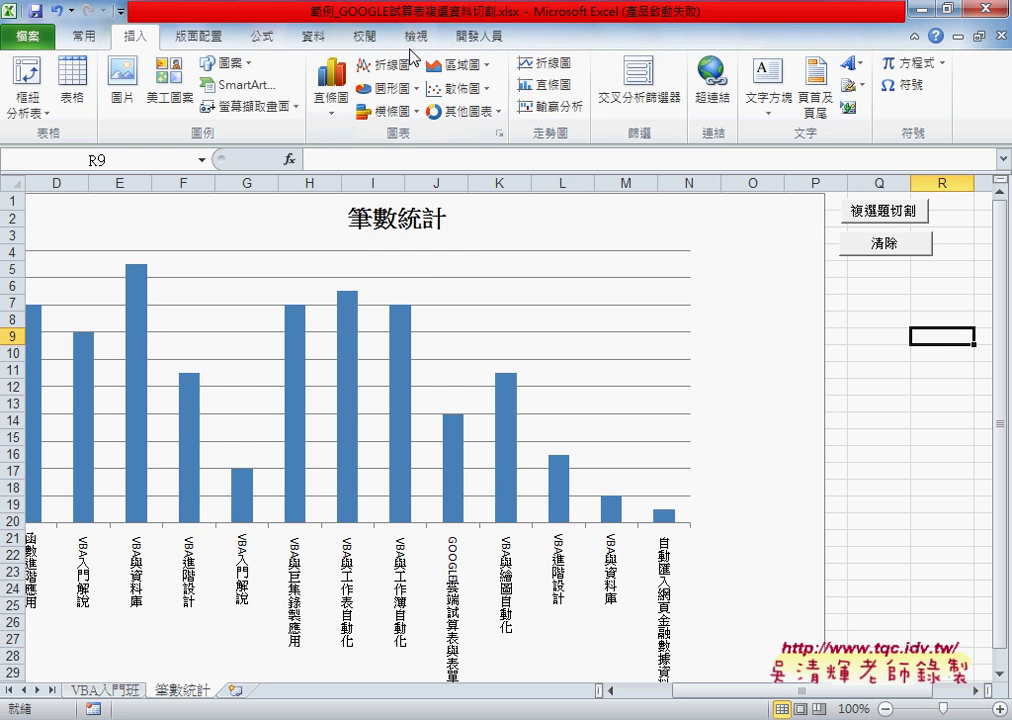
{"action": "left_click", "coordinate": [478, 34]}
{"action": "left_click", "coordinate": [381, 110]}
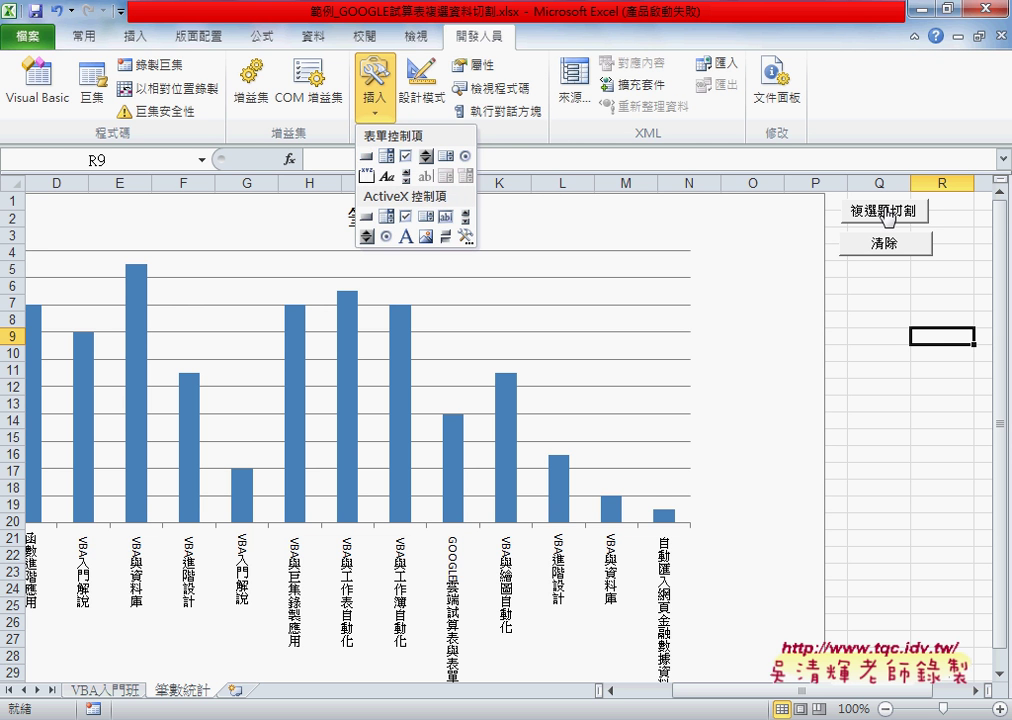
Step: Draw a form button below 清除, assign the 複選題切割 macro and caption it 複選題切割
{"action": "left_click", "coordinate": [366, 156]}
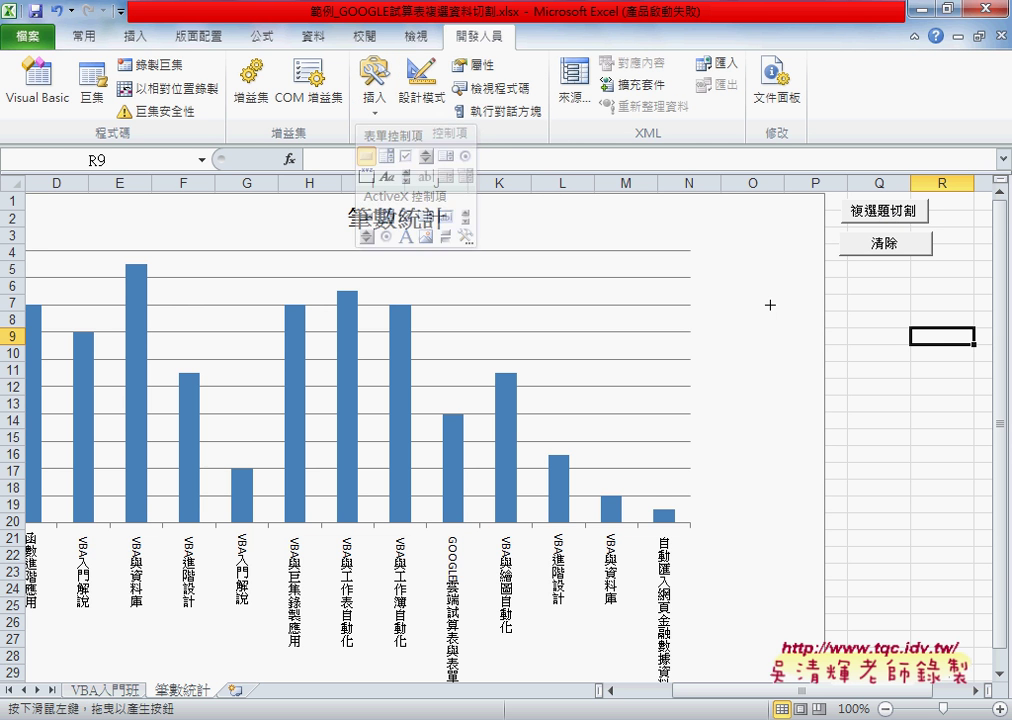
{"action": "left_click_drag", "start_coordinate": [840, 264], "coordinate": [932, 298]}
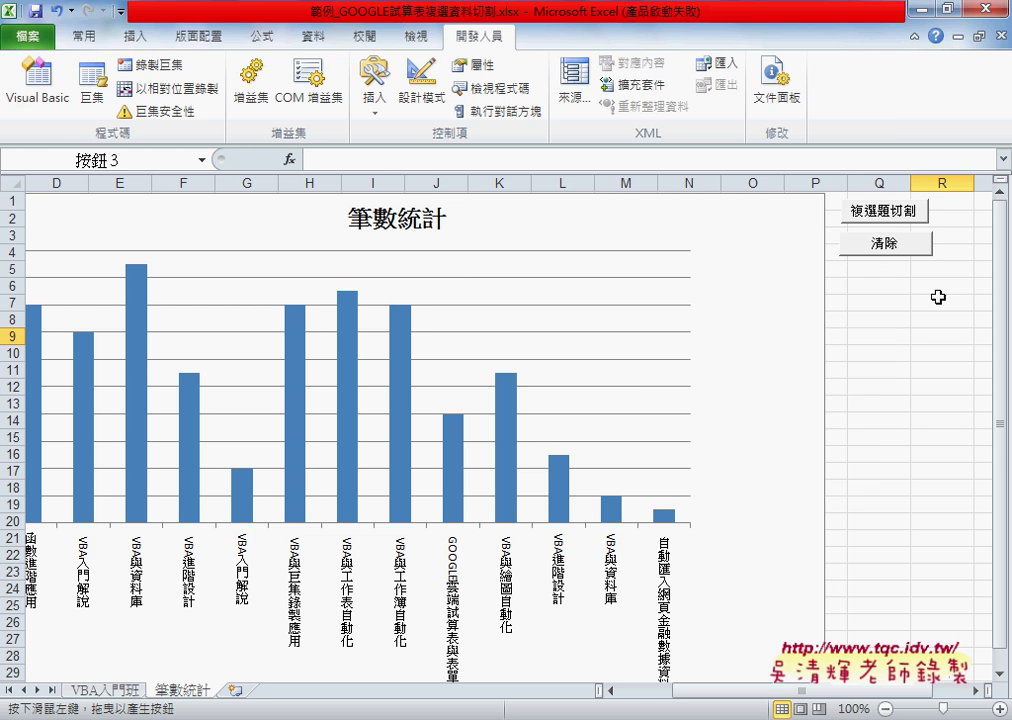
{"action": "left_click", "coordinate": [522, 250]}
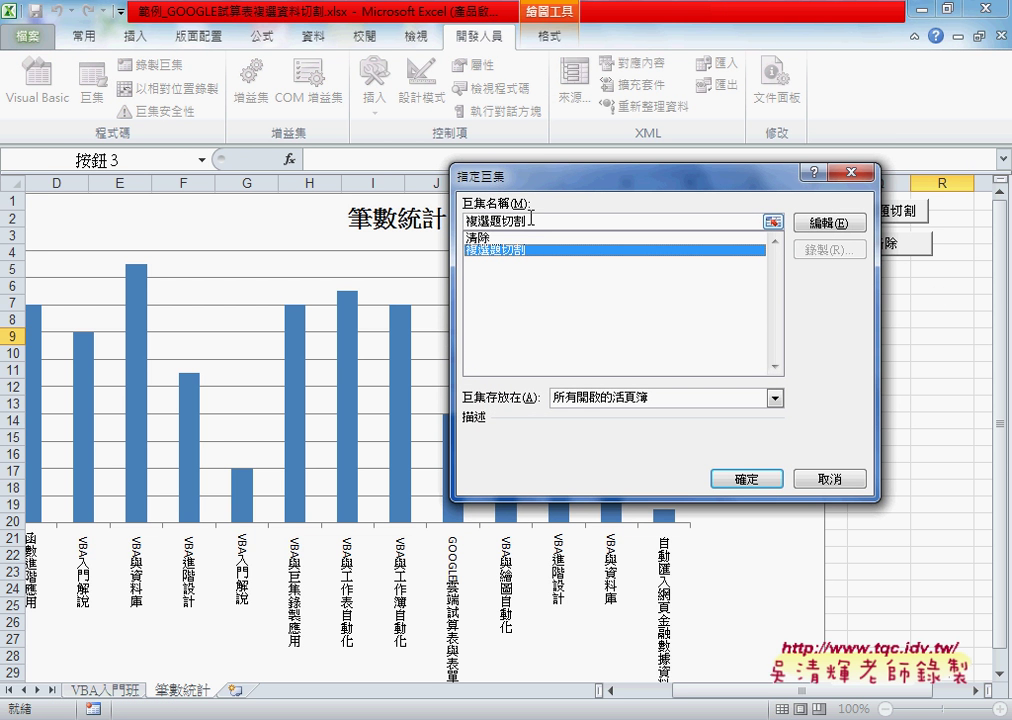
{"action": "left_click_drag", "start_coordinate": [531, 219], "coordinate": [466, 219]}
{"action": "right_click", "coordinate": [468, 220]}
{"action": "left_click", "coordinate": [521, 253]}
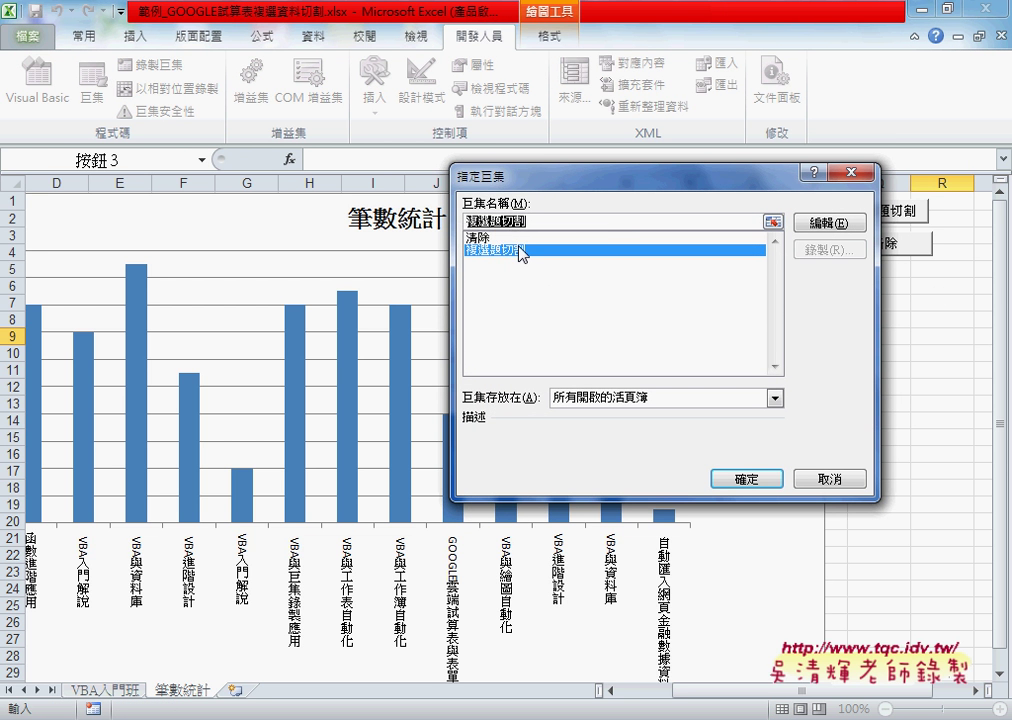
{"action": "left_click", "coordinate": [746, 479]}
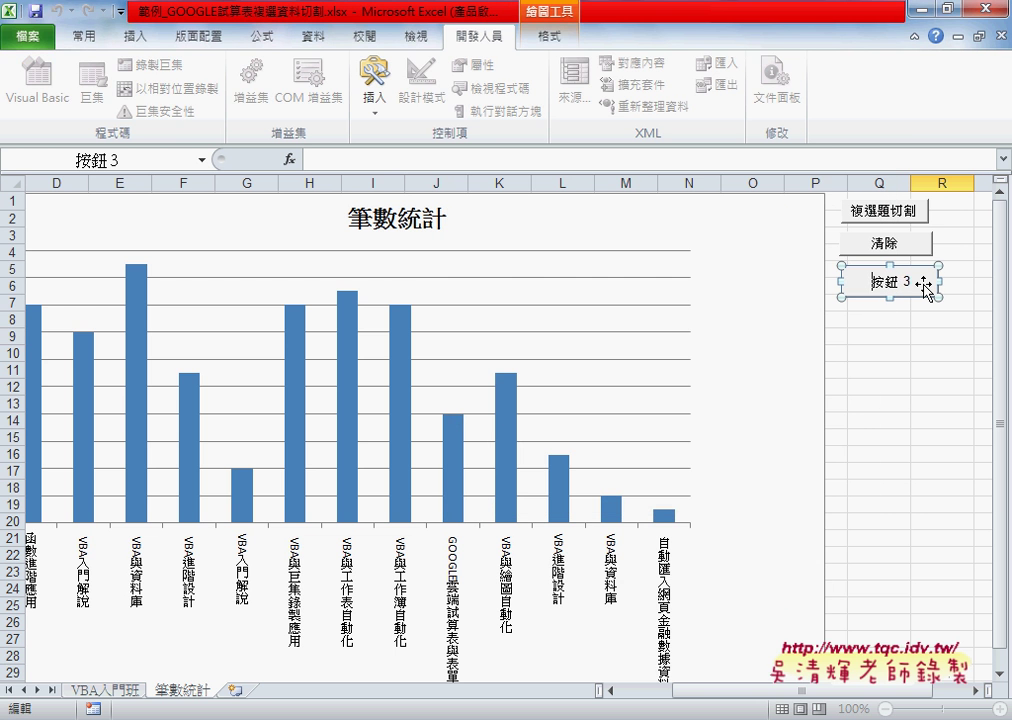
{"action": "key", "text": "BackSpace"}
{"action": "key", "text": "BackSpace"}
{"action": "key", "text": "BackSpace"}
{"action": "key", "text": "ctrl+v"}
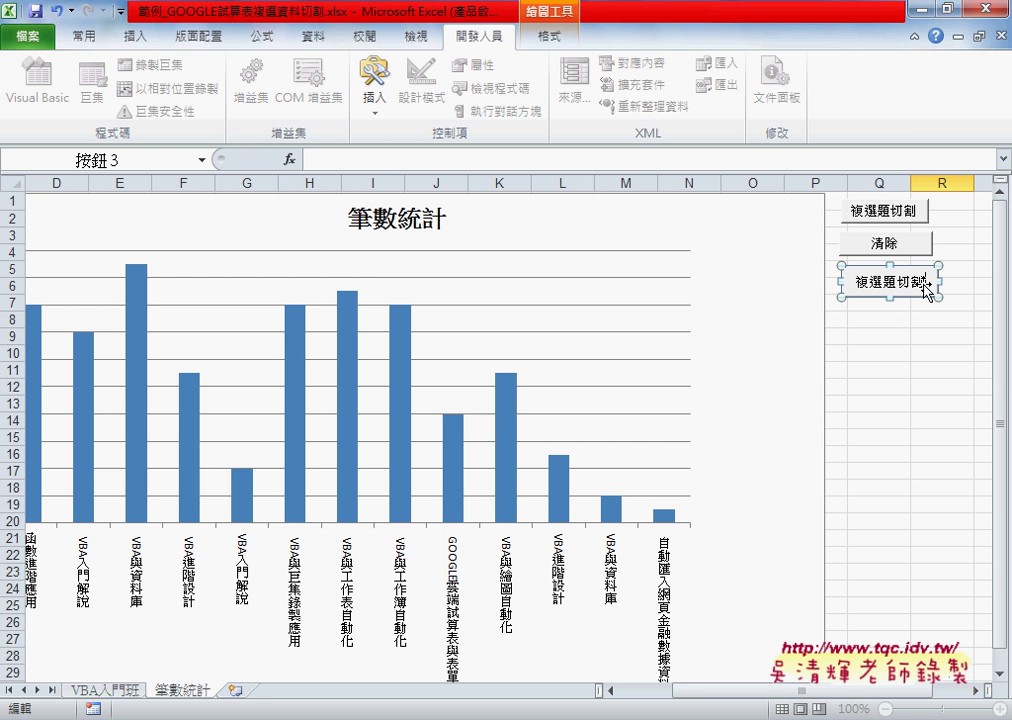
{"action": "left_click", "coordinate": [935, 318]}
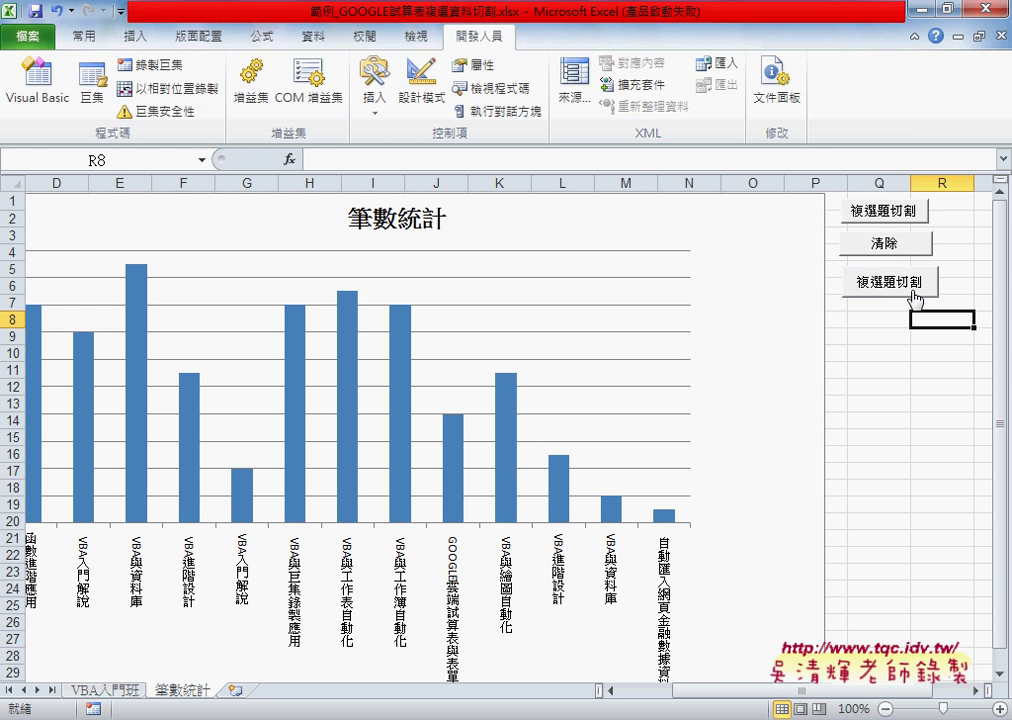
Step: Clear the split answers with the 清除 button and check the VBA入門班 sheet
{"action": "left_click", "coordinate": [896, 246]}
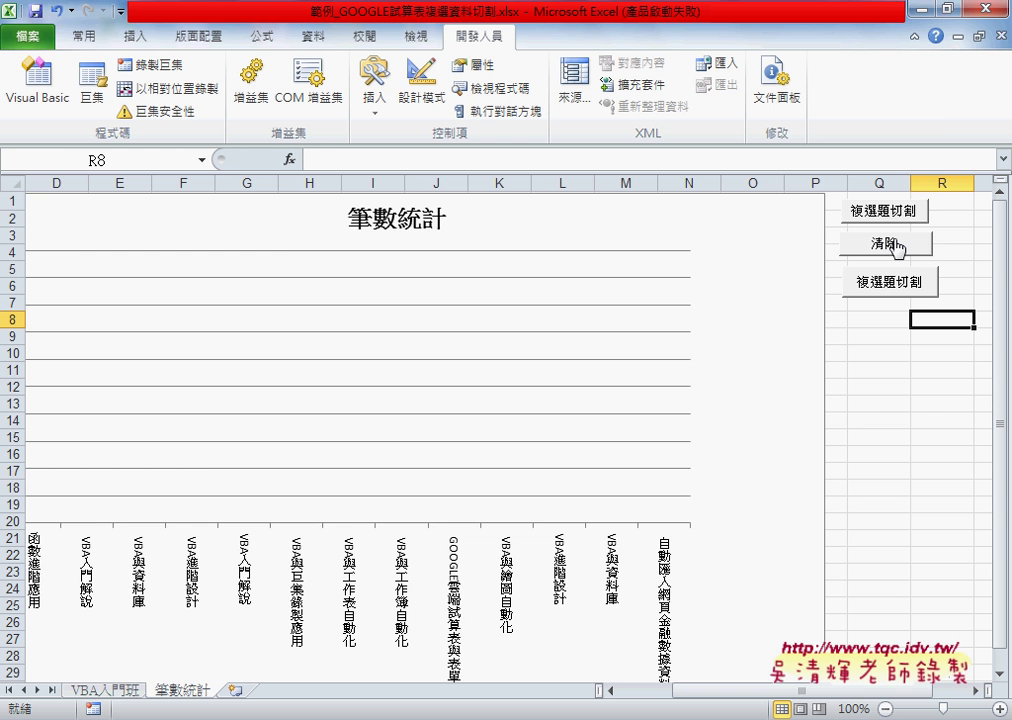
{"action": "left_click_drag", "start_coordinate": [800, 690], "coordinate": [748, 690]}
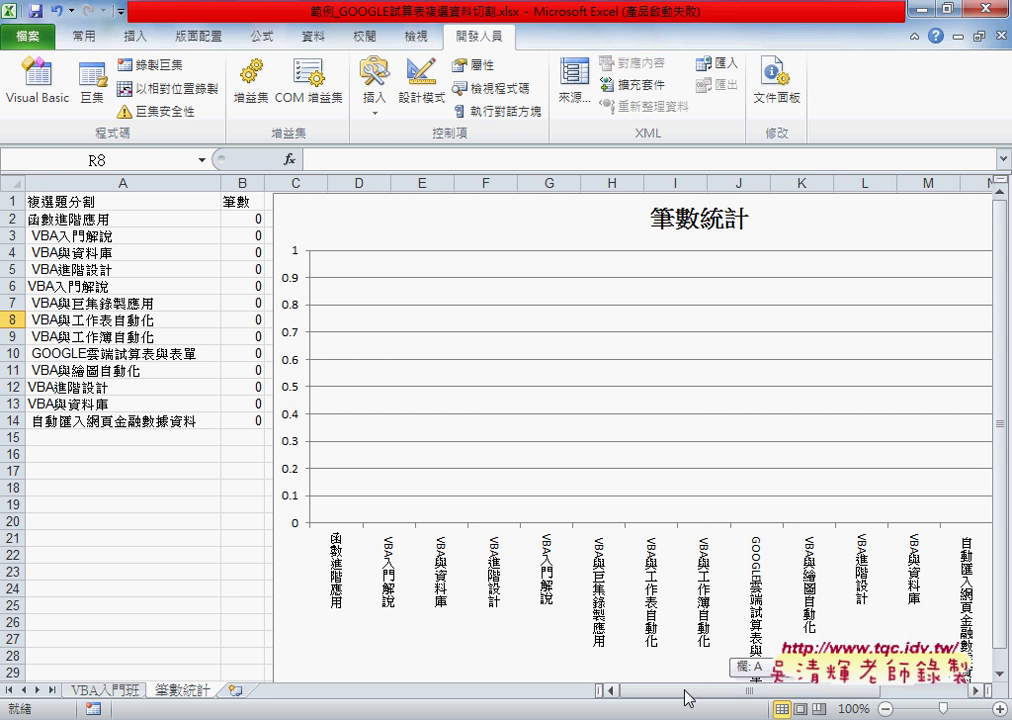
{"action": "left_click", "coordinate": [105, 690]}
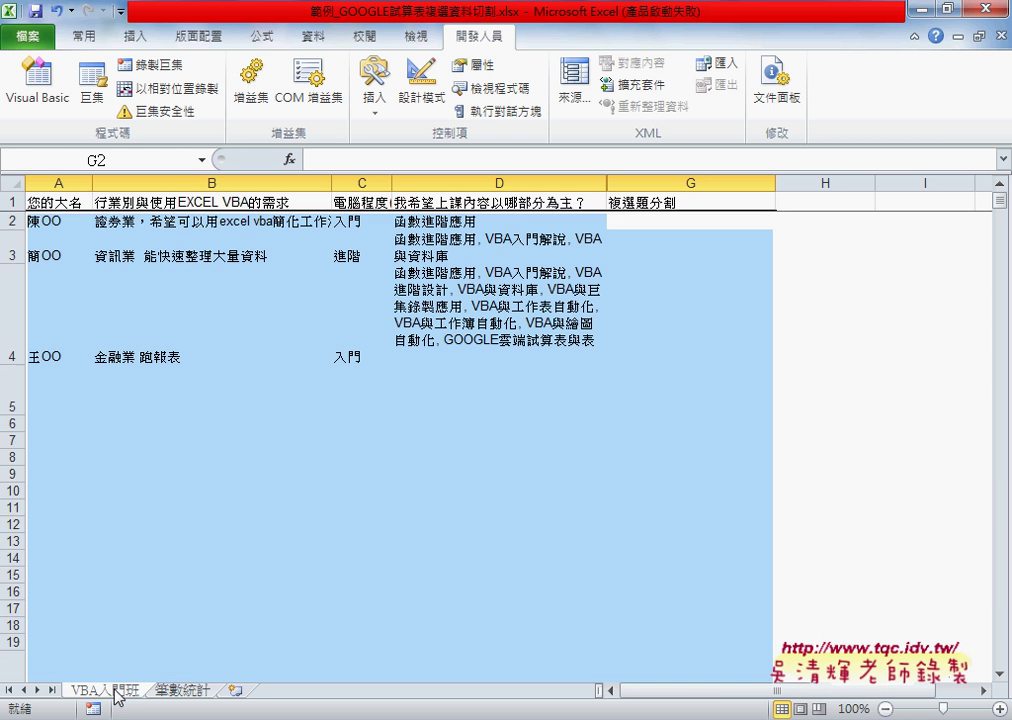
{"action": "left_click", "coordinate": [190, 690]}
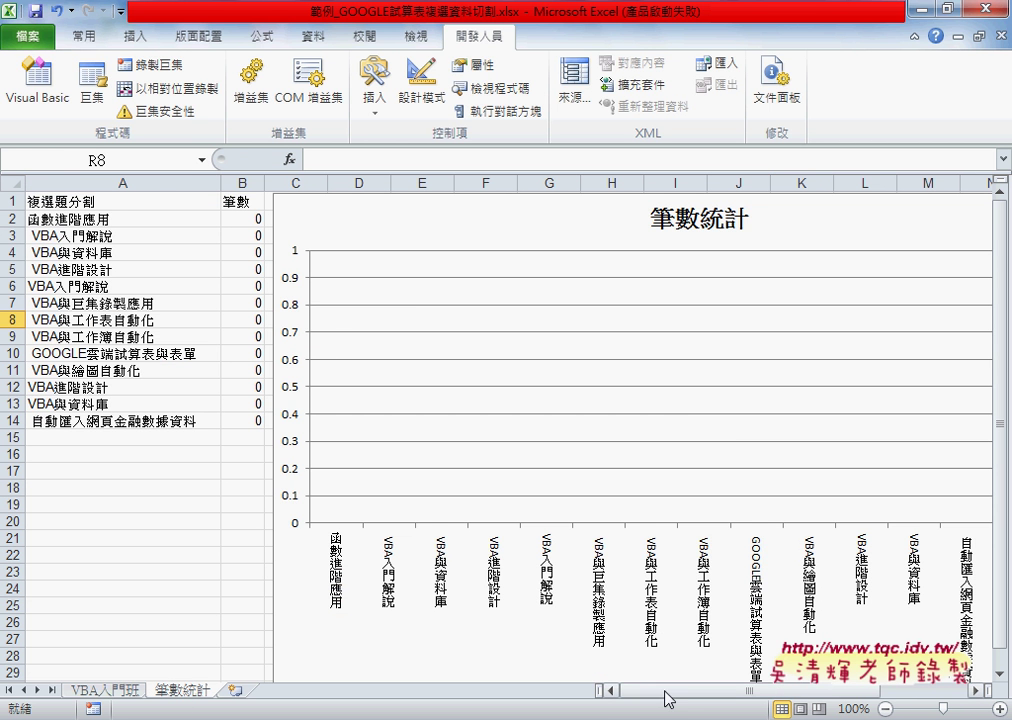
{"action": "mouse_move", "coordinate": [666, 691]}
{"action": "left_mouse_down"}
{"action": "mouse_move", "coordinate": [705, 697]}
{"action": "mouse_move", "coordinate": [683, 697]}
{"action": "left_mouse_up"}
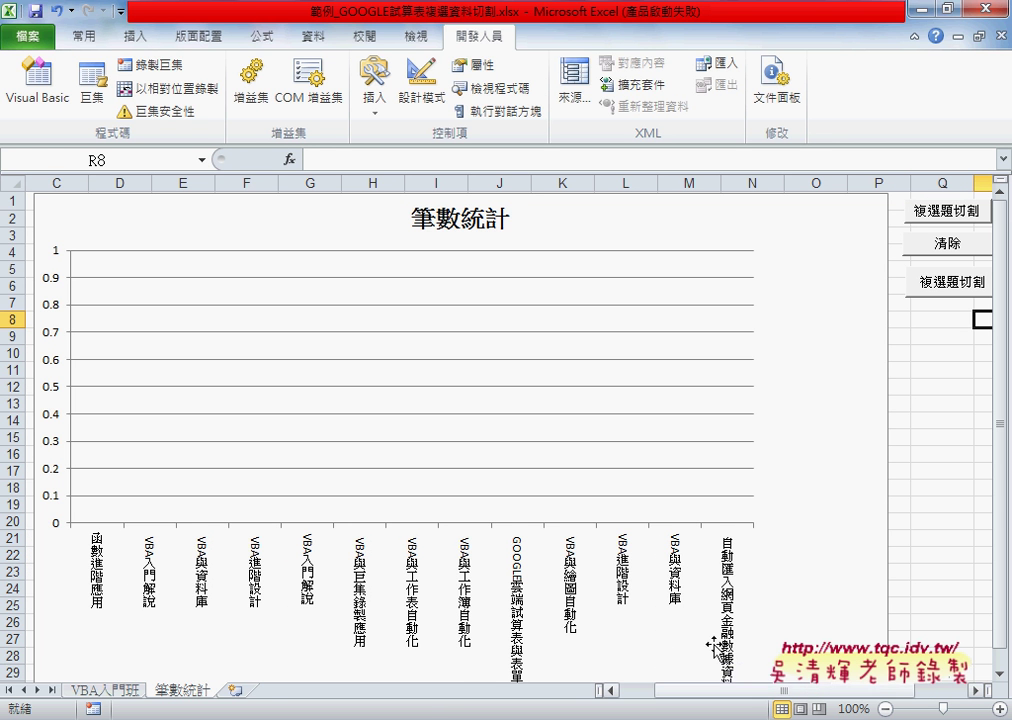
Step: Run 複選題切割 to refill column G, then inspect the COUNTIF formula in B2
{"action": "left_click", "coordinate": [945, 289]}
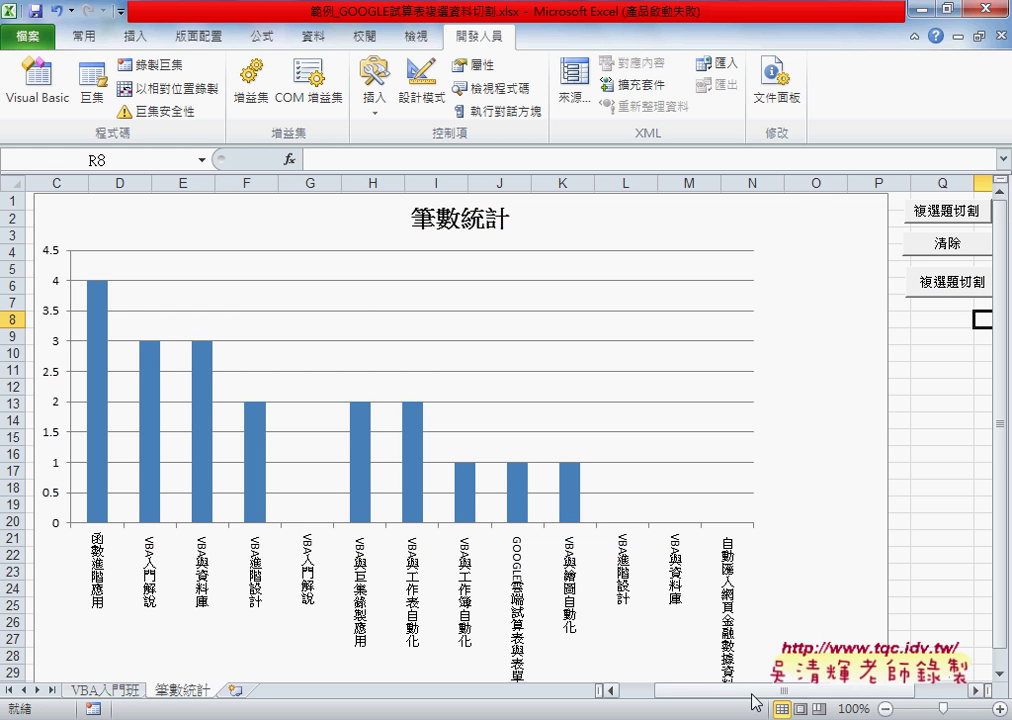
{"action": "mouse_move", "coordinate": [754, 700]}
{"action": "left_mouse_down"}
{"action": "mouse_move", "coordinate": [680, 700]}
{"action": "mouse_move", "coordinate": [771, 700]}
{"action": "left_mouse_up"}
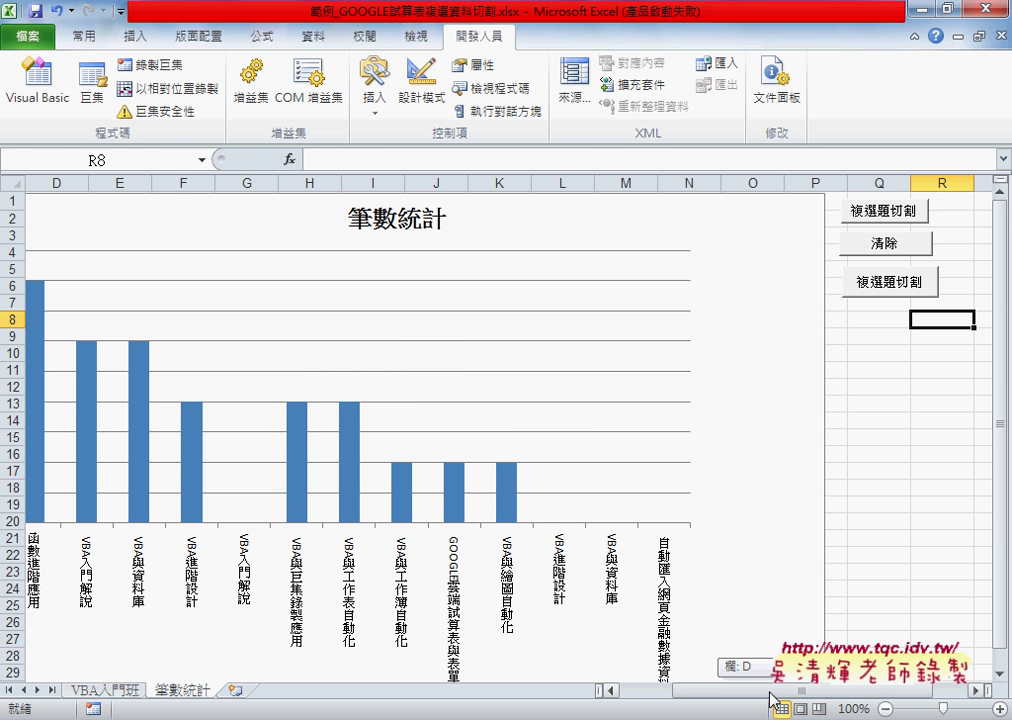
{"action": "left_click", "coordinate": [112, 690]}
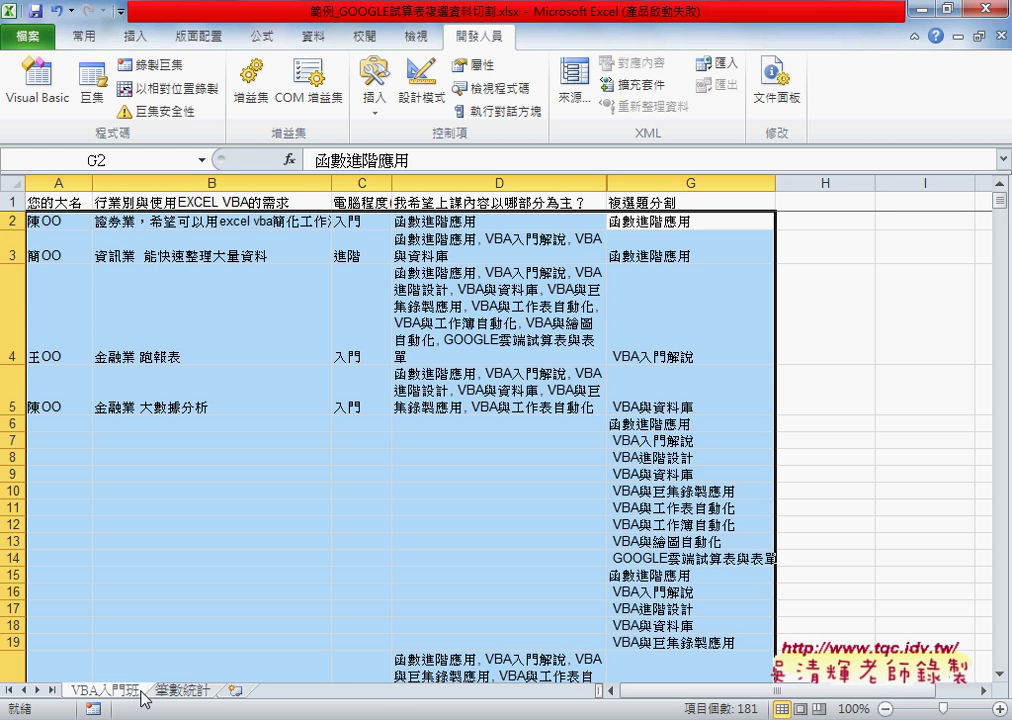
{"action": "left_click", "coordinate": [183, 690]}
{"action": "left_click_drag", "start_coordinate": [755, 698], "coordinate": [680, 690]}
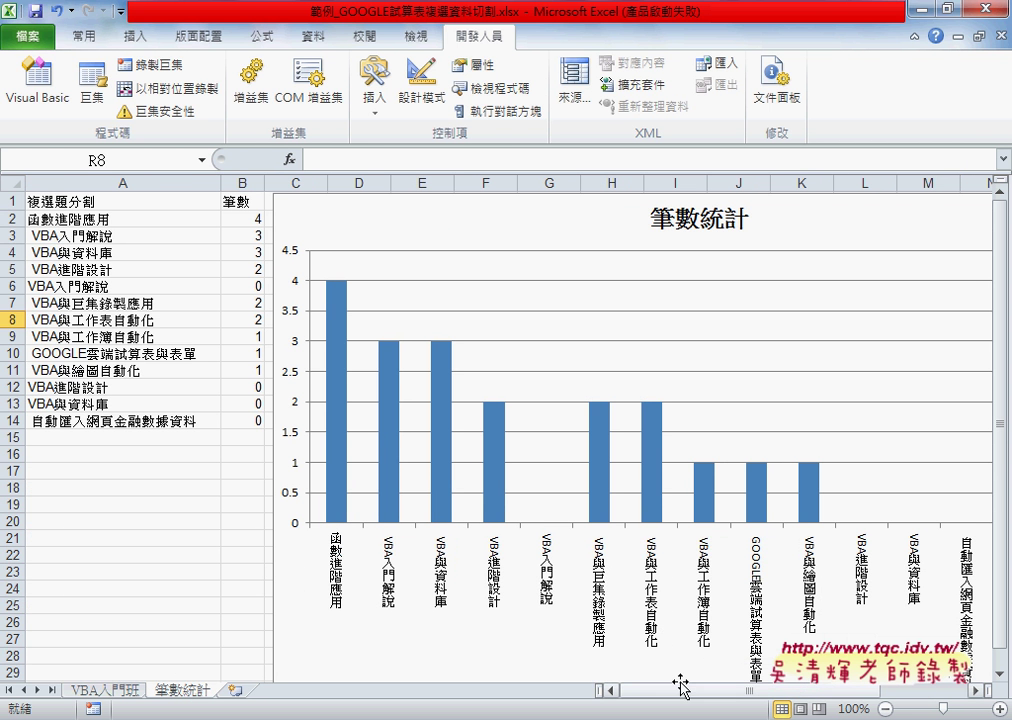
{"action": "left_click", "coordinate": [245, 219]}
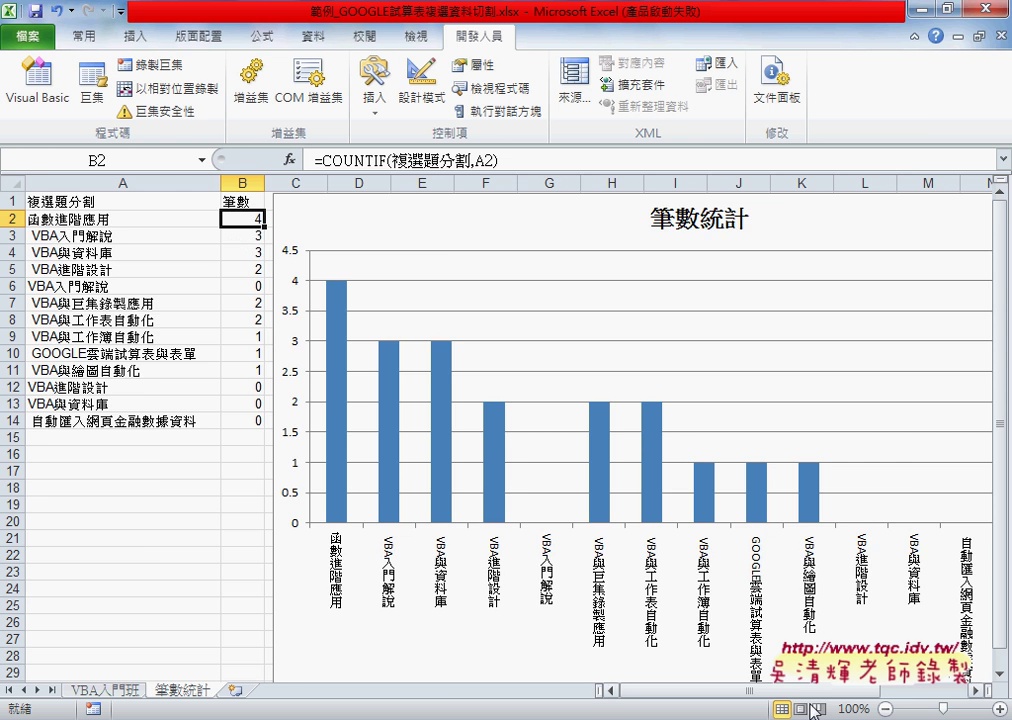
{"action": "left_click_drag", "start_coordinate": [720, 690], "coordinate": [790, 690]}
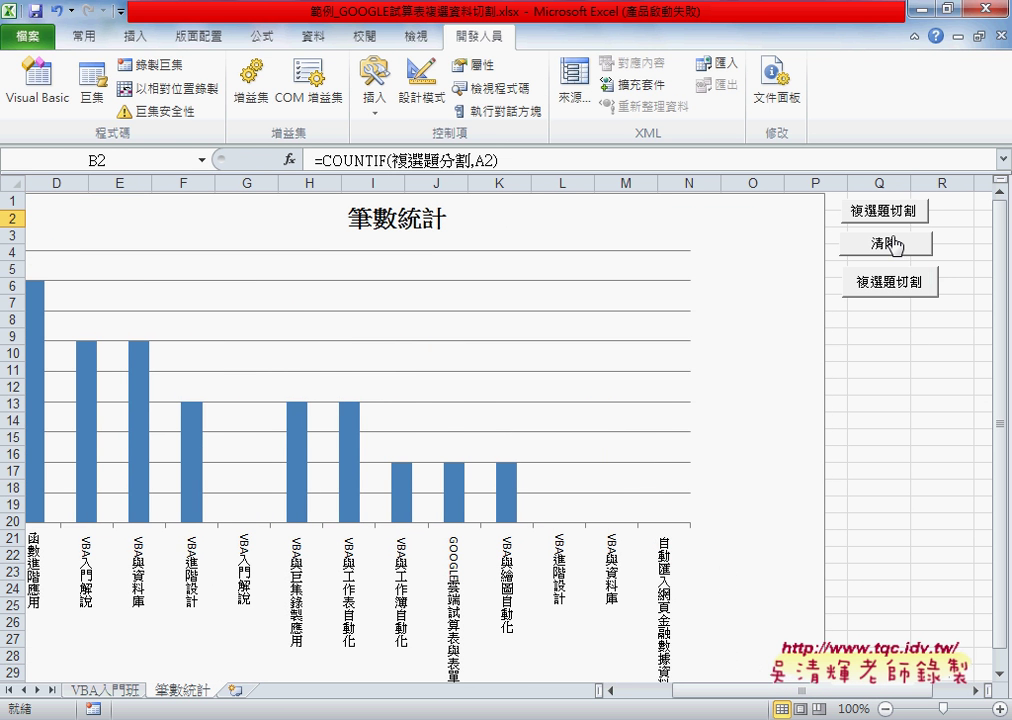
{"action": "left_click", "coordinate": [895, 212]}
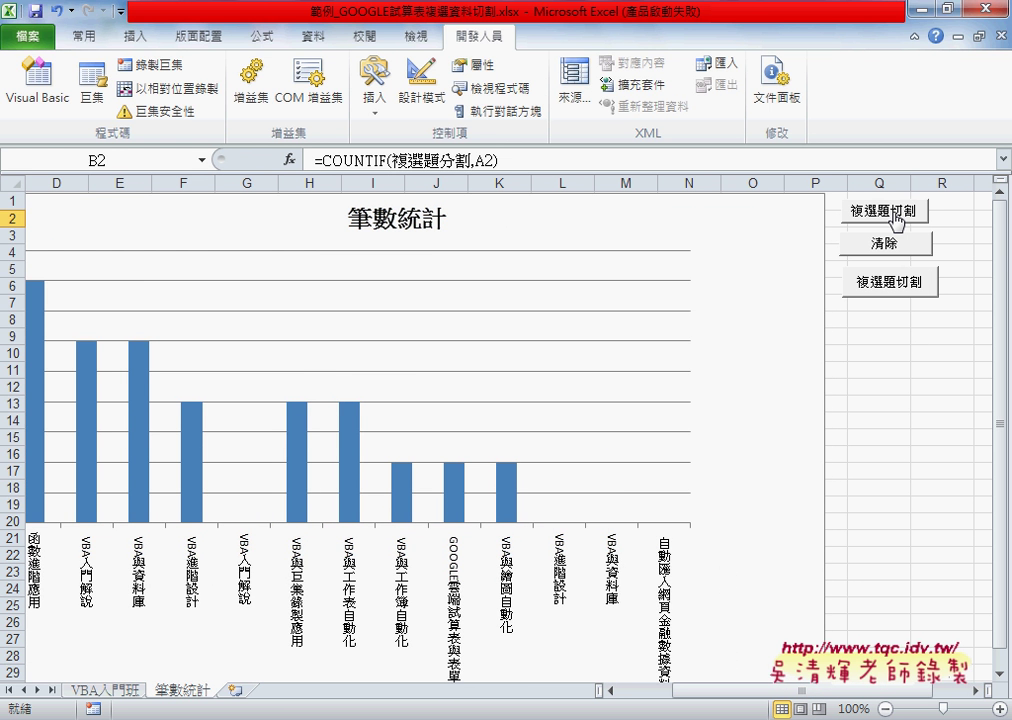
{"action": "right_click", "coordinate": [895, 216]}
{"action": "left_click", "coordinate": [815, 379]}
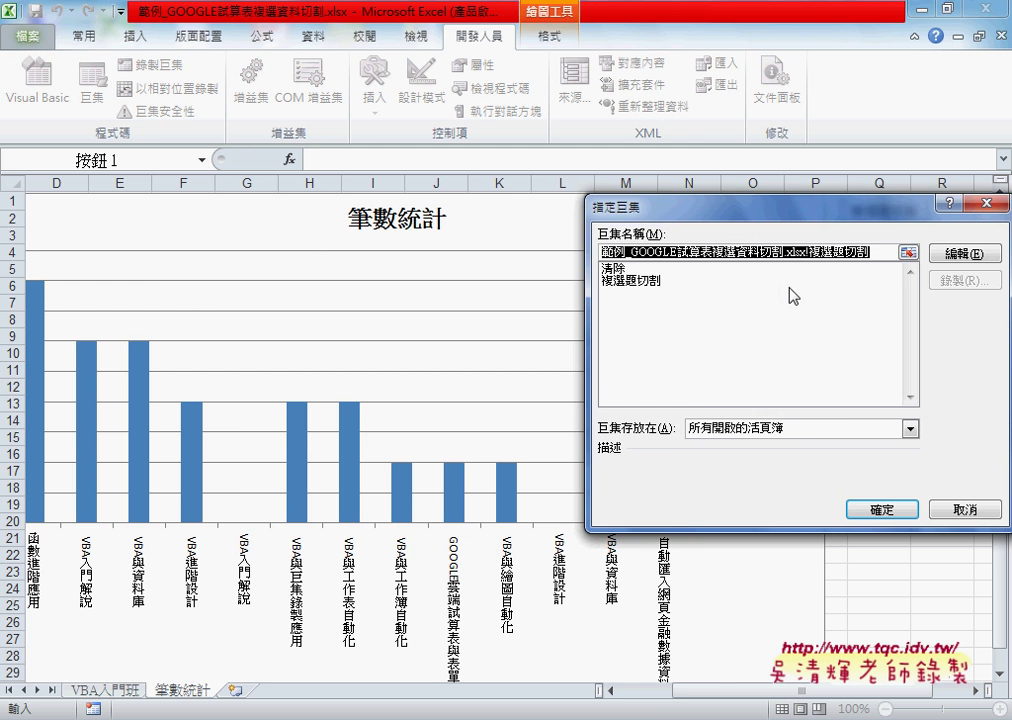
{"action": "left_click", "coordinate": [964, 254]}
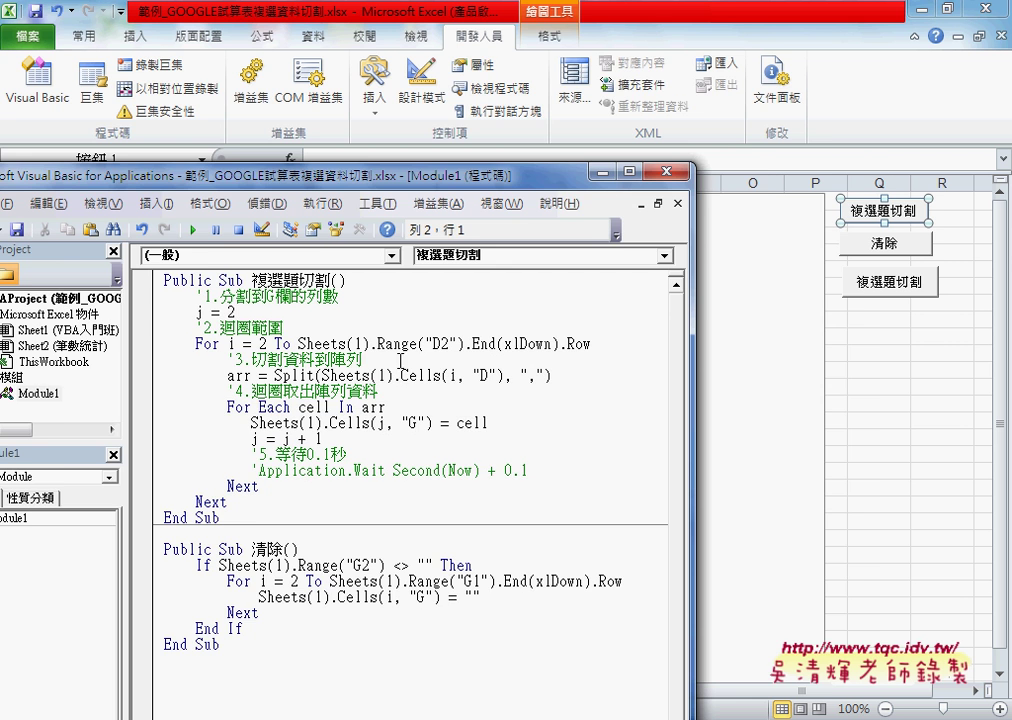
{"action": "mouse_move", "coordinate": [433, 178]}
{"action": "left_mouse_down"}
{"action": "mouse_move", "coordinate": [555, 133]}
{"action": "mouse_move", "coordinate": [590, 98]}
{"action": "left_mouse_up"}
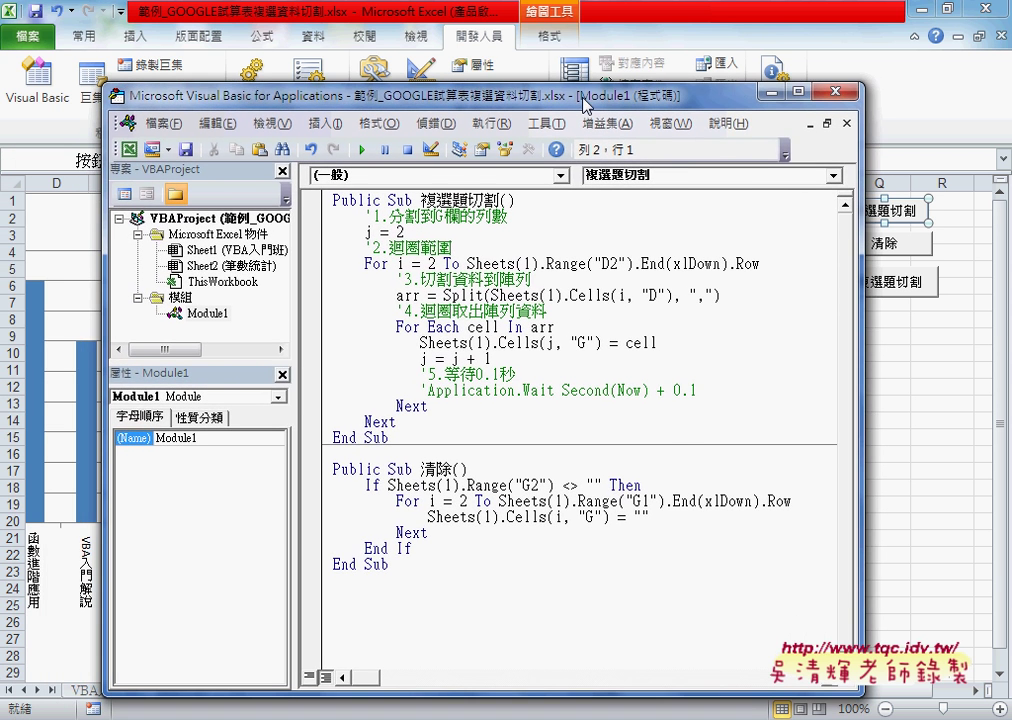
{"action": "key", "text": "alt+F11"}
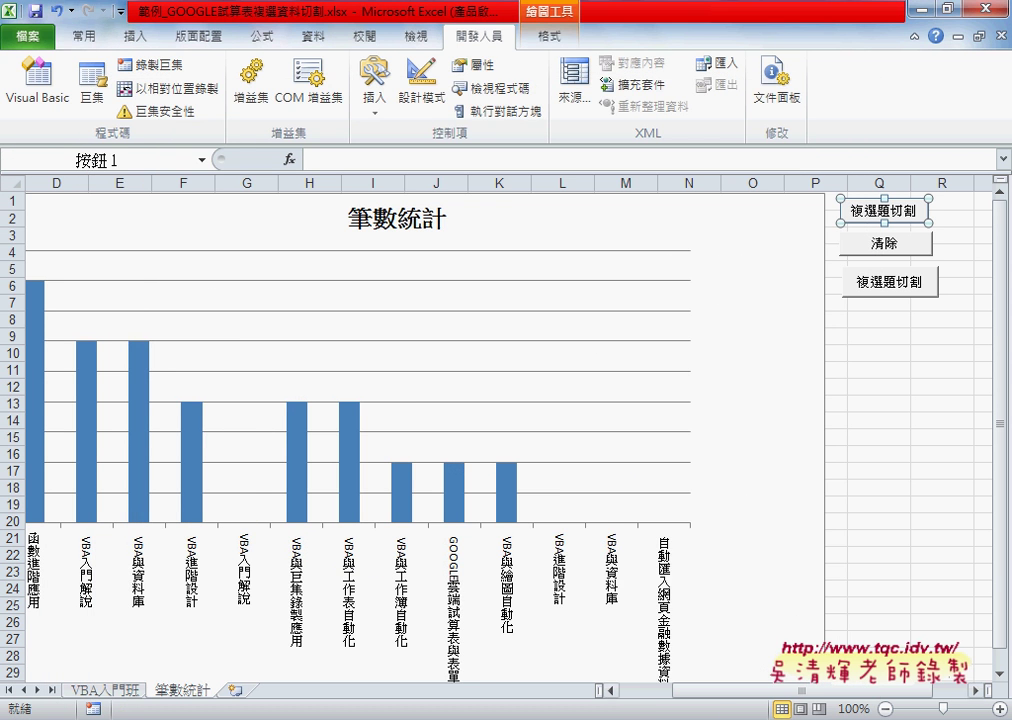
{"action": "left_click_drag", "start_coordinate": [715, 690], "coordinate": [663, 700]}
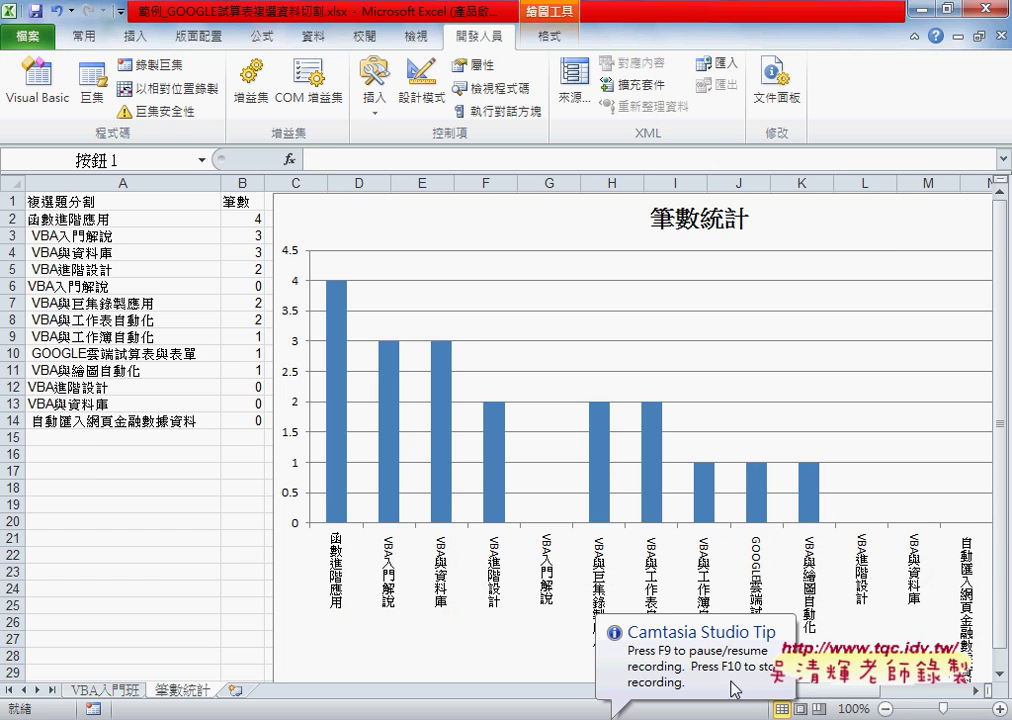
Step: Check the split button's assigned macro, cancel without changes, and clear the split answers with 清除
{"action": "left_click_drag", "start_coordinate": [732, 690], "coordinate": [831, 700]}
{"action": "right_click", "coordinate": [885, 208]}
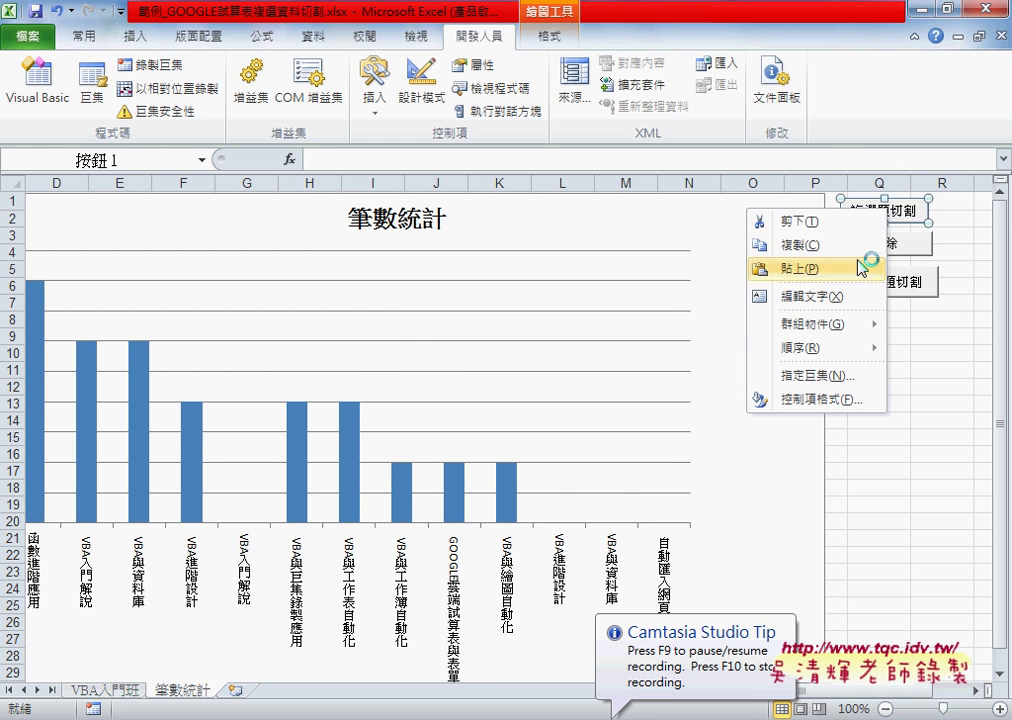
{"action": "left_click", "coordinate": [828, 377]}
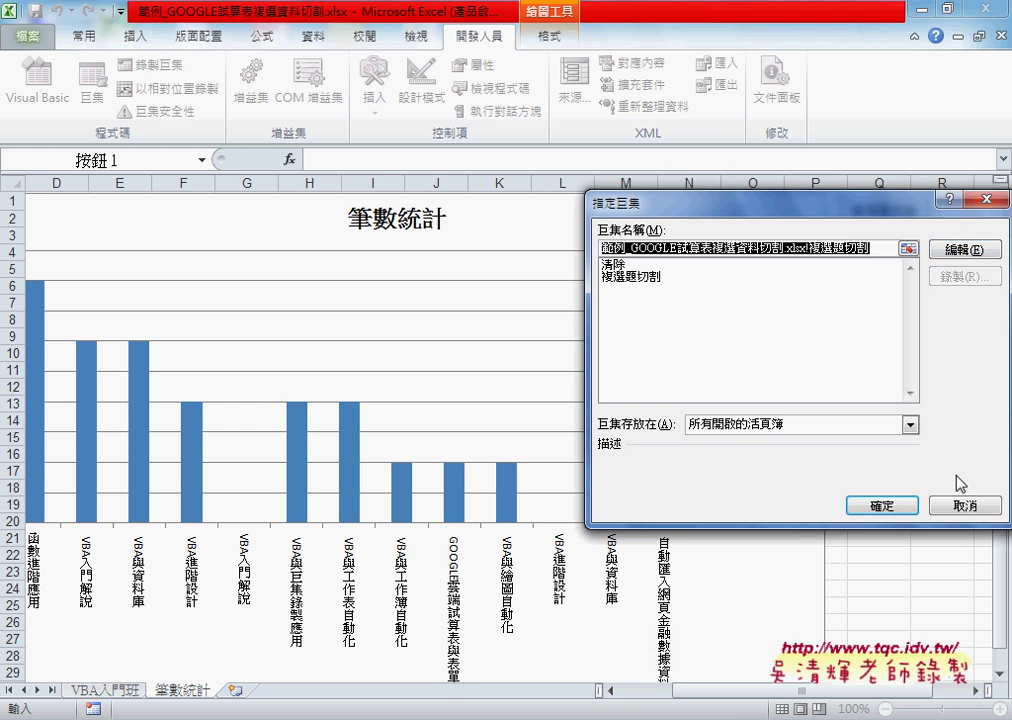
{"action": "left_click", "coordinate": [966, 505]}
{"action": "left_click", "coordinate": [895, 250]}
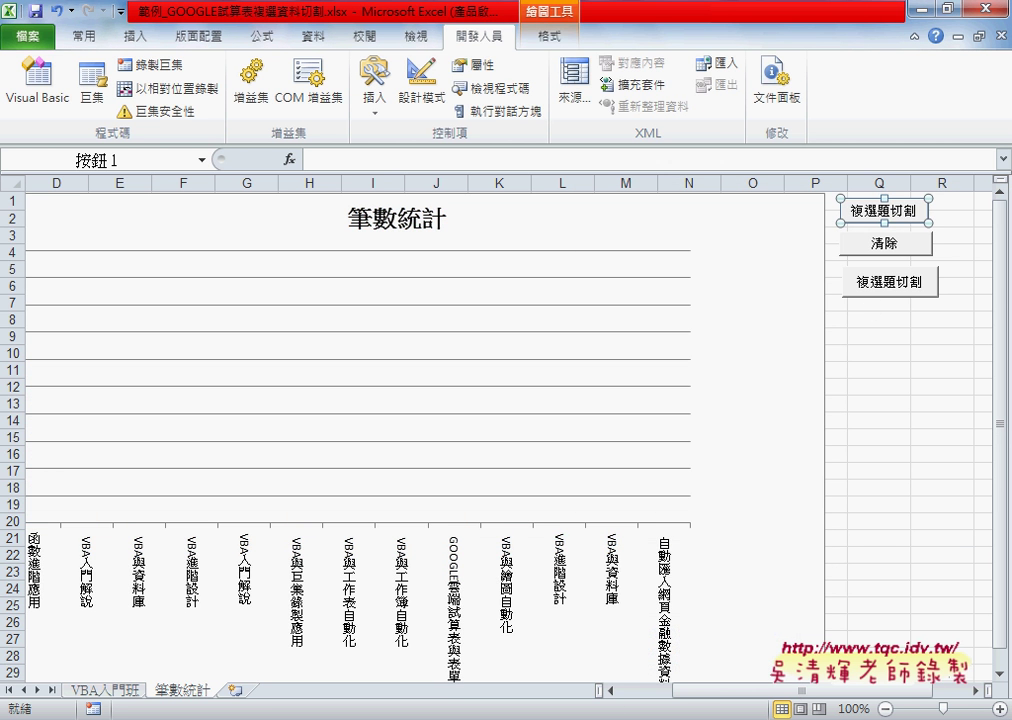
Step: Delete the blank rows 6–19 on the VBA入門班 sheet
{"action": "left_click", "coordinate": [125, 691]}
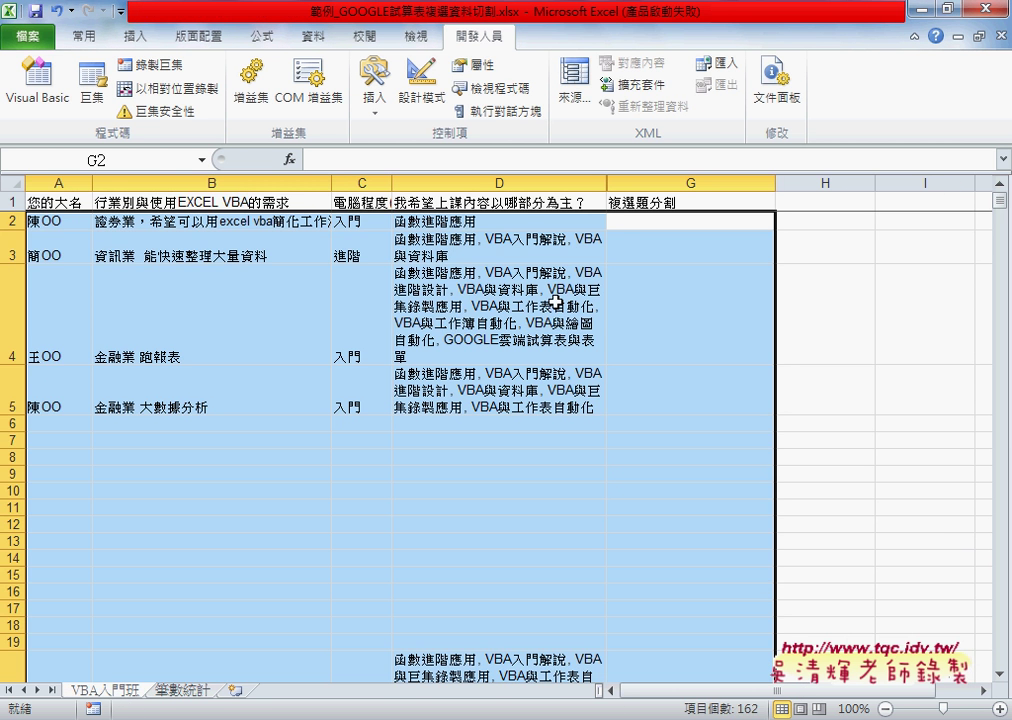
{"action": "left_click", "coordinate": [533, 221]}
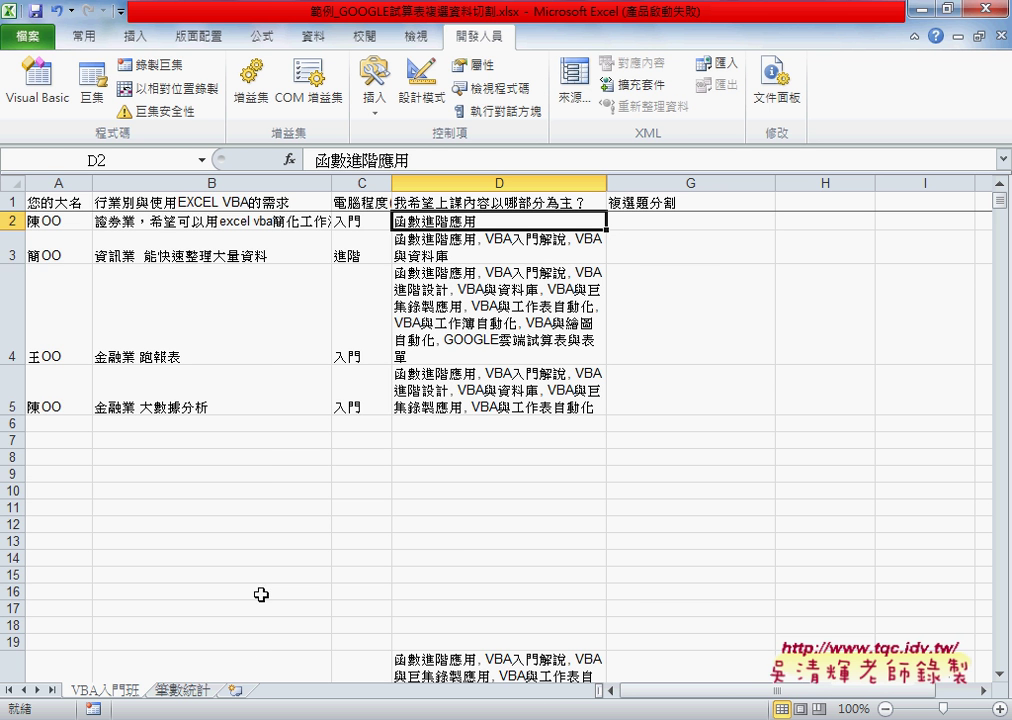
{"action": "scroll", "coordinate": [734, 609], "scroll_direction": "down", "scroll_amount": 6}
{"action": "scroll", "coordinate": [733, 612], "scroll_direction": "up", "scroll_amount": 4}
{"action": "scroll", "coordinate": [443, 456], "scroll_direction": "up", "scroll_amount": 1}
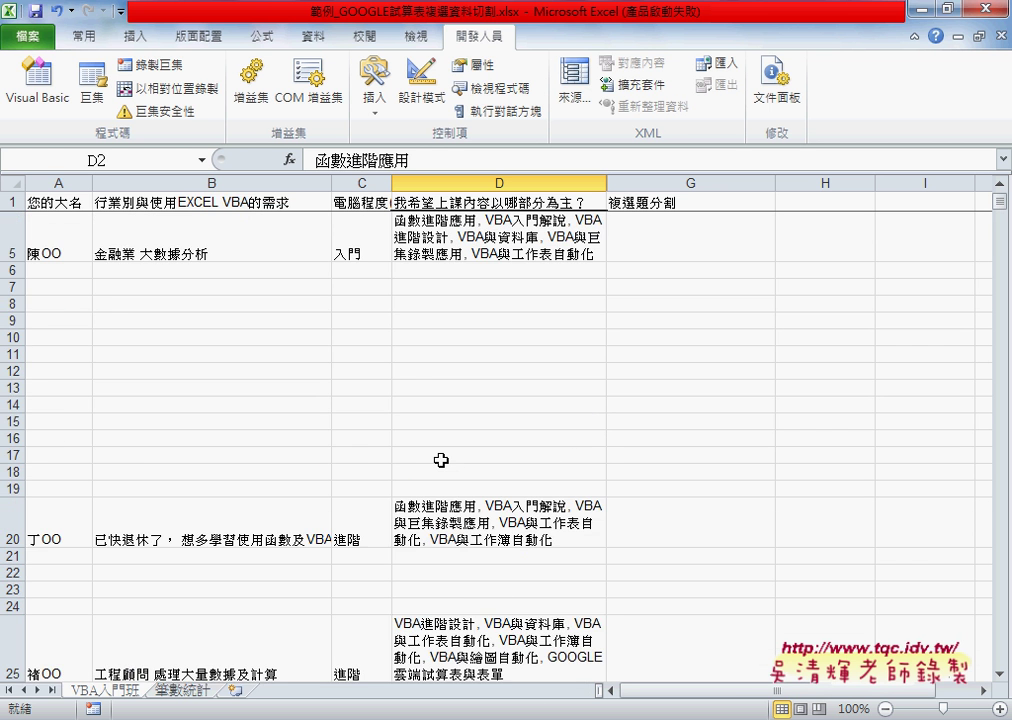
{"action": "left_click_drag", "start_coordinate": [14, 486], "coordinate": [15, 270]}
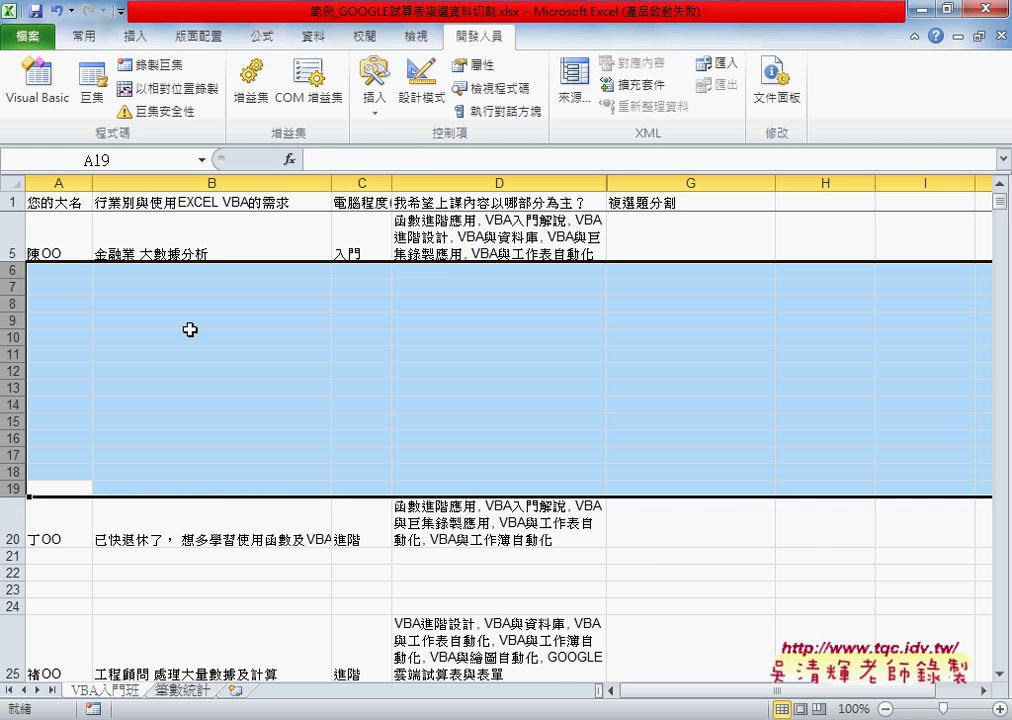
{"action": "right_click", "coordinate": [192, 330]}
{"action": "left_click", "coordinate": [273, 490]}
{"action": "scroll", "coordinate": [621, 400], "scroll_direction": "up", "scroll_amount": 1}
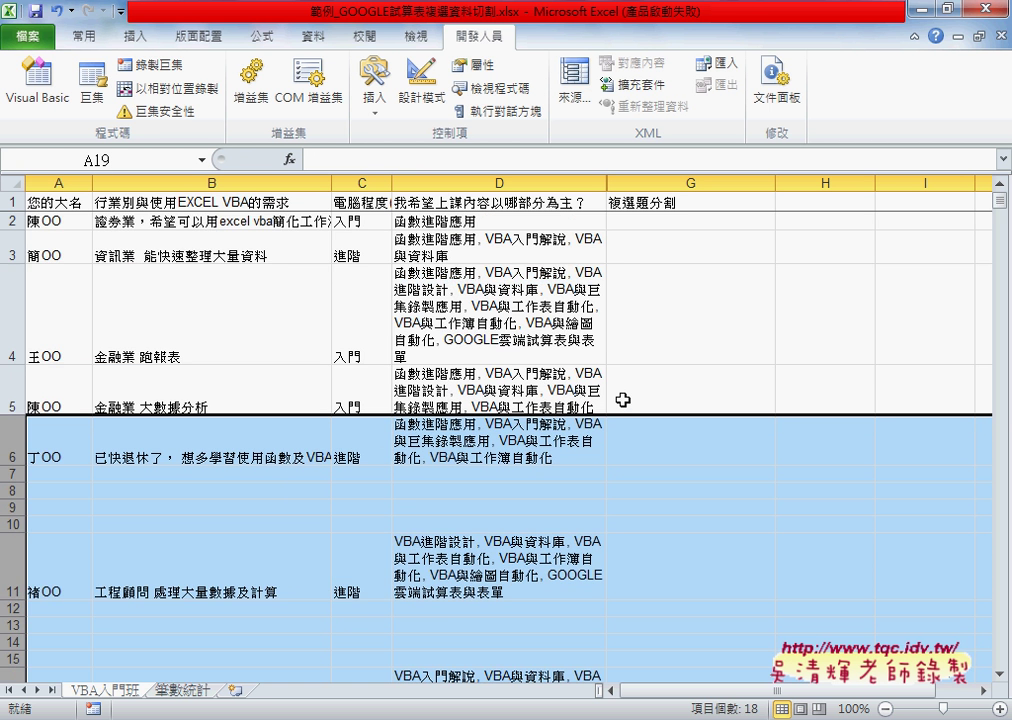
{"action": "scroll", "coordinate": [621, 400], "scroll_direction": "down", "scroll_amount": 5}
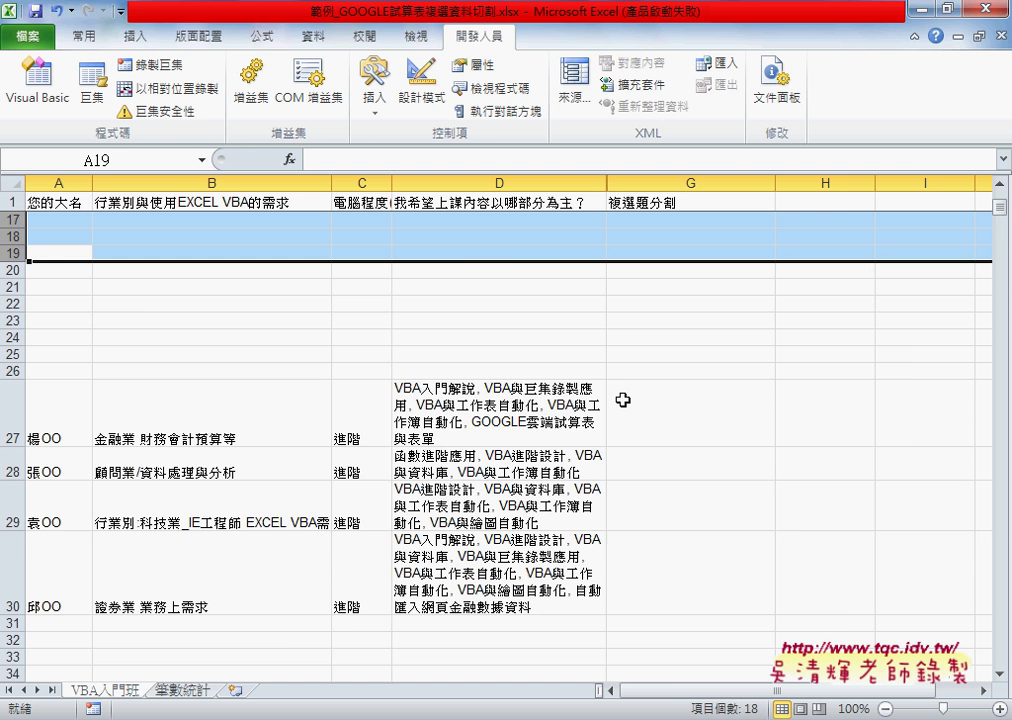
{"action": "scroll", "coordinate": [622, 400], "scroll_direction": "up", "scroll_amount": 3}
Step: On 筆數統計, delete the extra third 複選題切割 button and clear the COUNTIF formula in B2
{"action": "key", "text": "ctrl+Page_Down"}
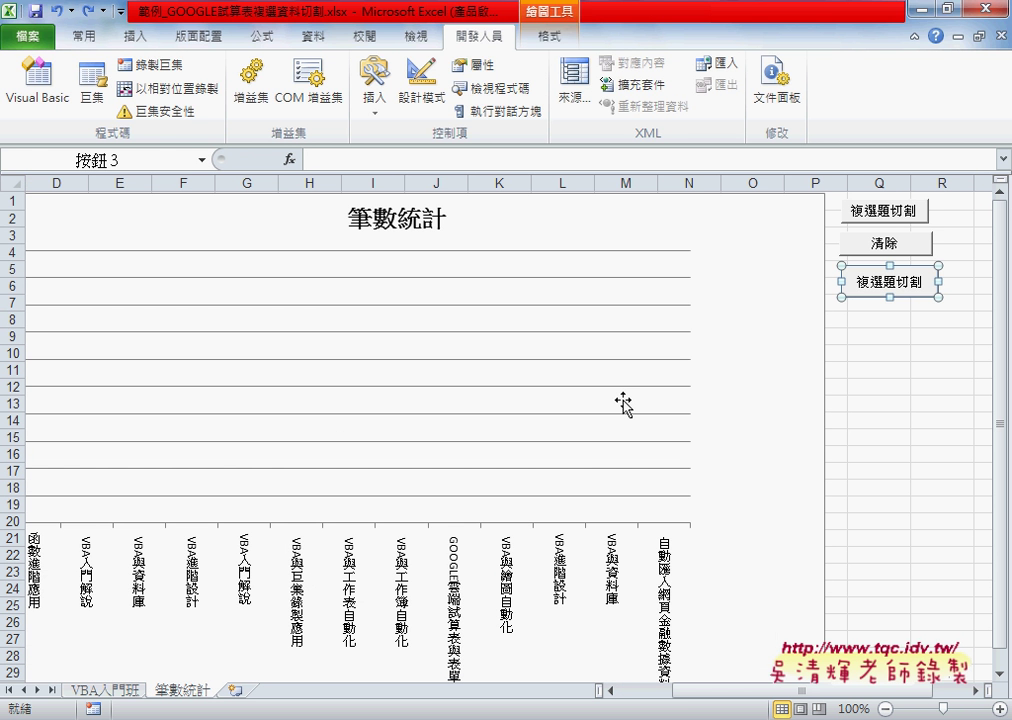
{"action": "key", "text": "Delete"}
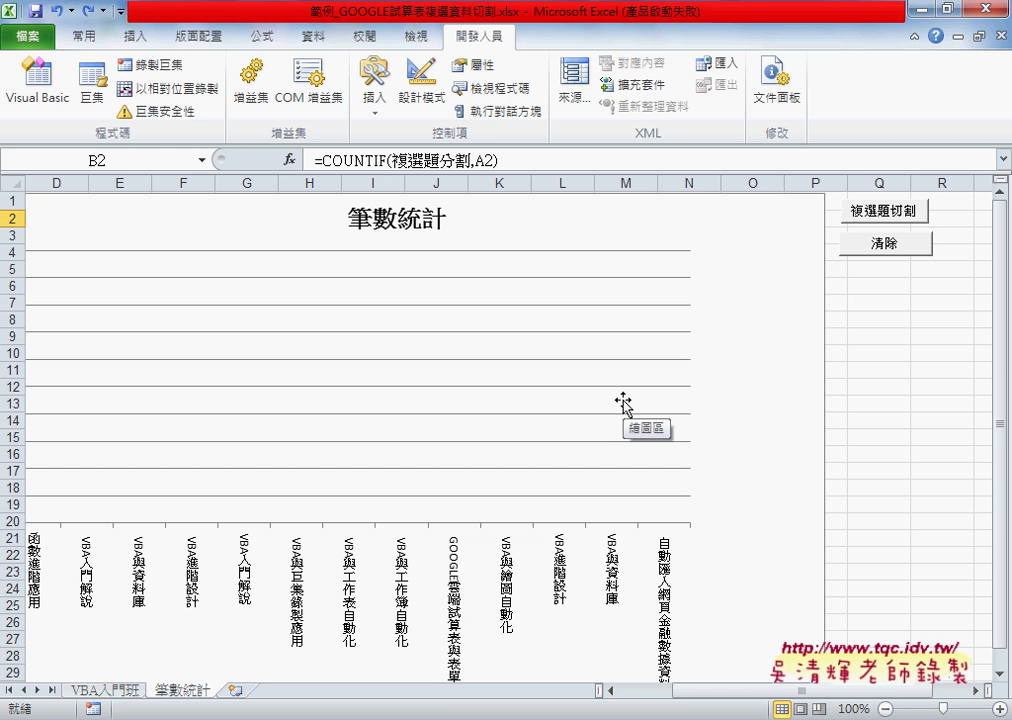
{"action": "key", "text": "ctrl+BackSpace"}
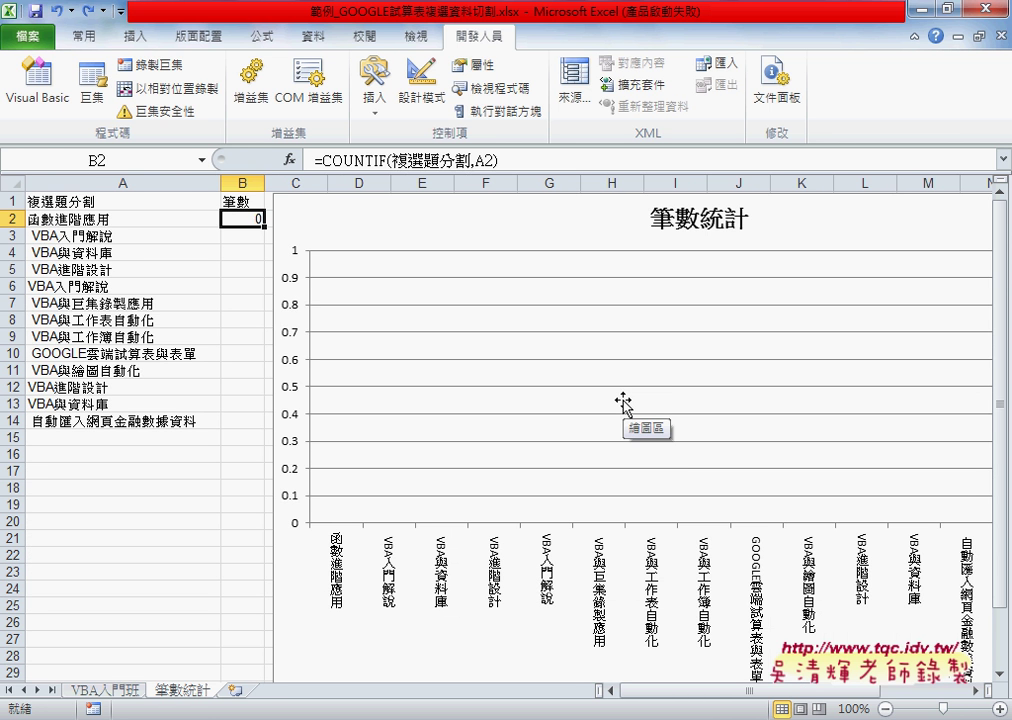
{"action": "key", "text": "Delete"}
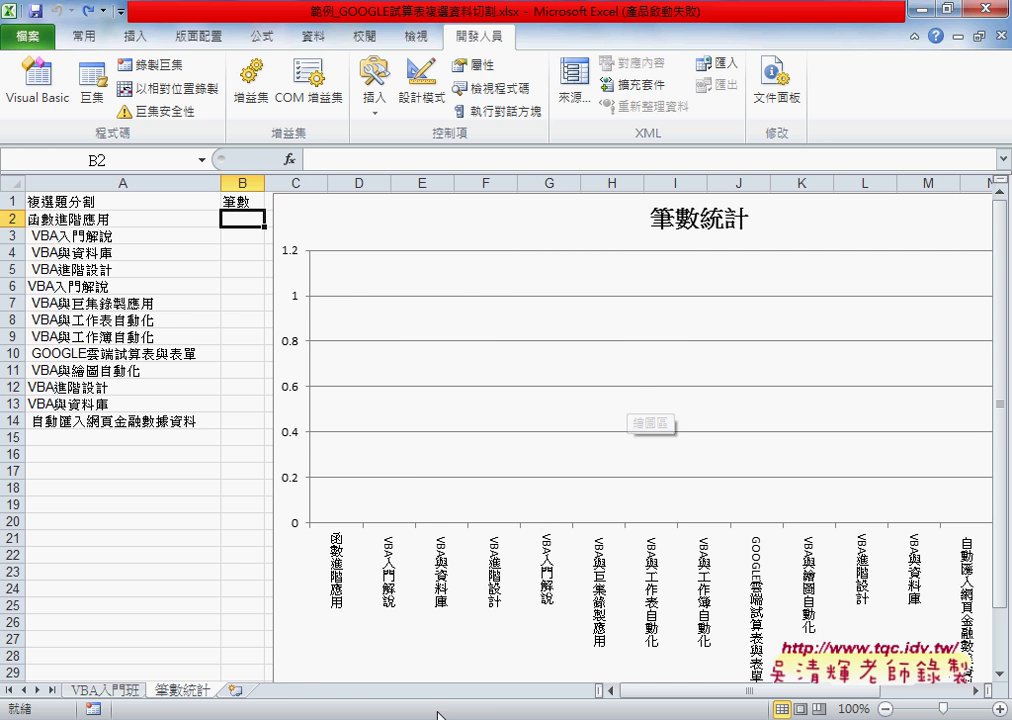
Step: Return to the VBA入門班 sheet, glance at the PowerPoint slides, then open the VBA editor on Module1
{"action": "mouse_move", "coordinate": [436, 715]}
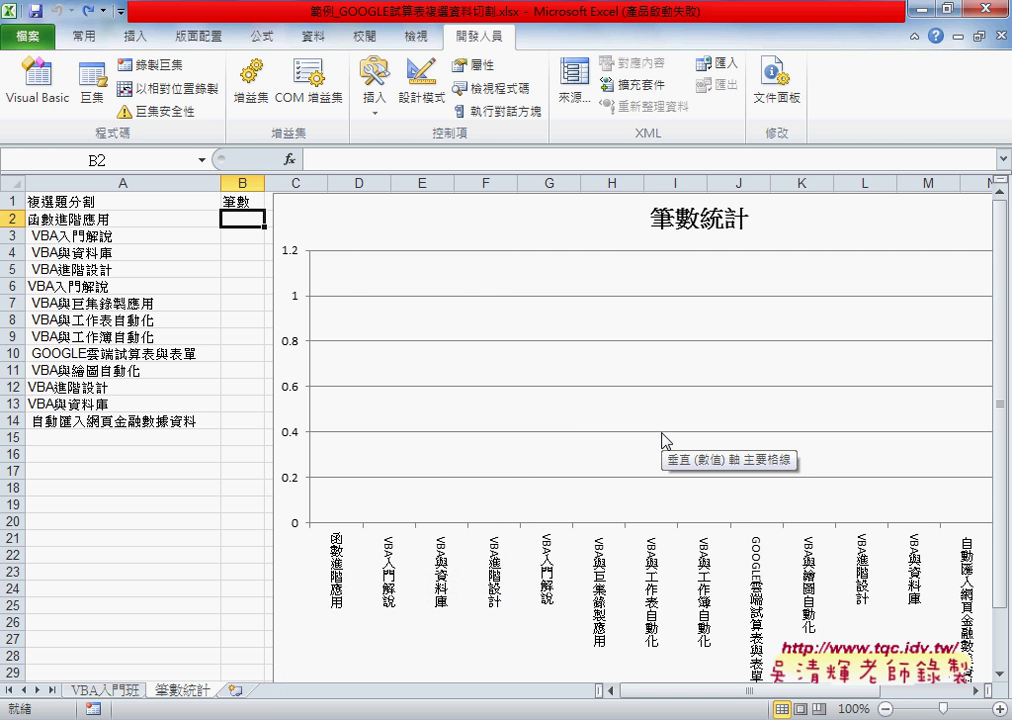
{"action": "left_click", "coordinate": [127, 692]}
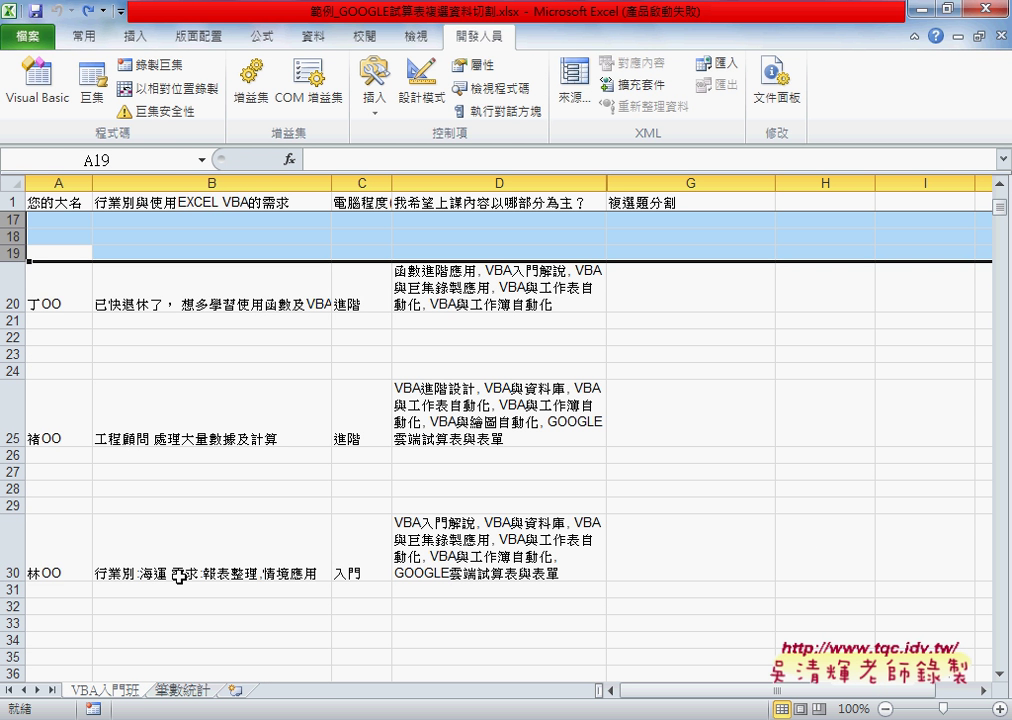
{"action": "left_click", "coordinate": [231, 503]}
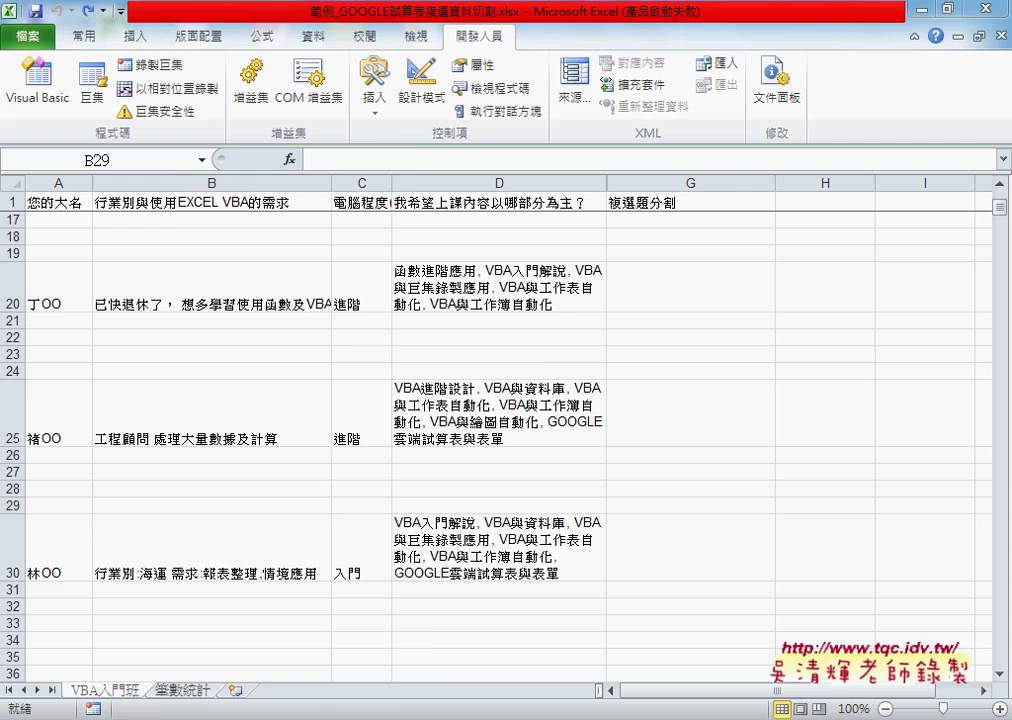
{"action": "key", "text": "super+d"}
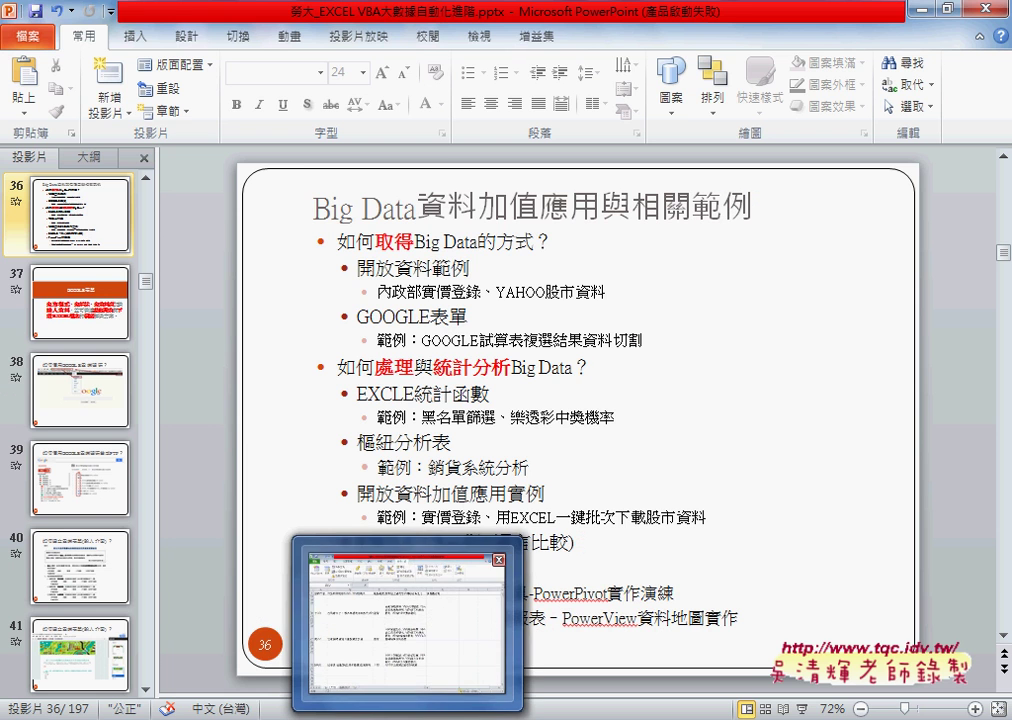
{"action": "left_click", "coordinate": [300, 490]}
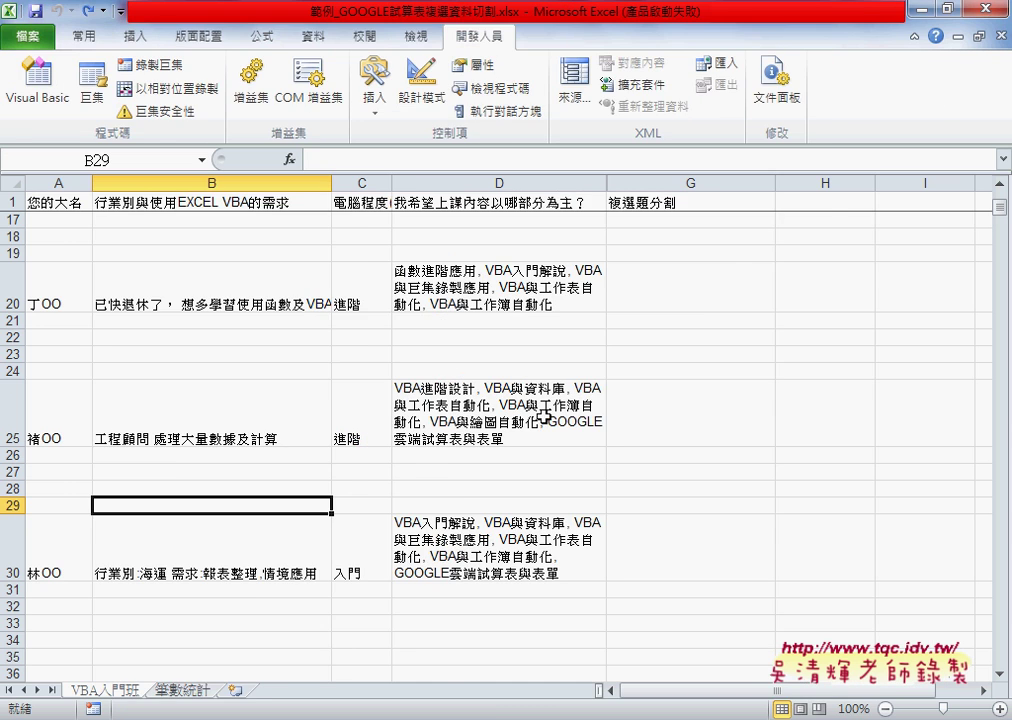
{"action": "left_click", "coordinate": [40, 92]}
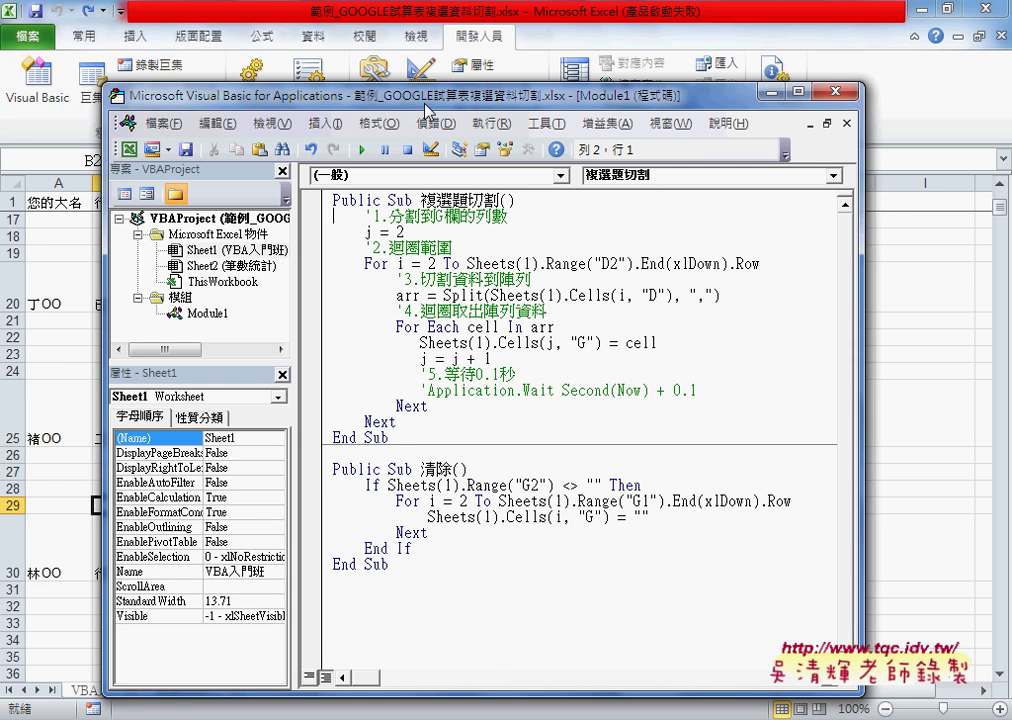
Step: Uncomment the Application.Wait line, retype .Wait with IntelliSense, and bring up F1 help for Wait
{"action": "left_click_drag", "start_coordinate": [350, 95], "coordinate": [310, 28]}
{"action": "left_click", "coordinate": [386, 324]}
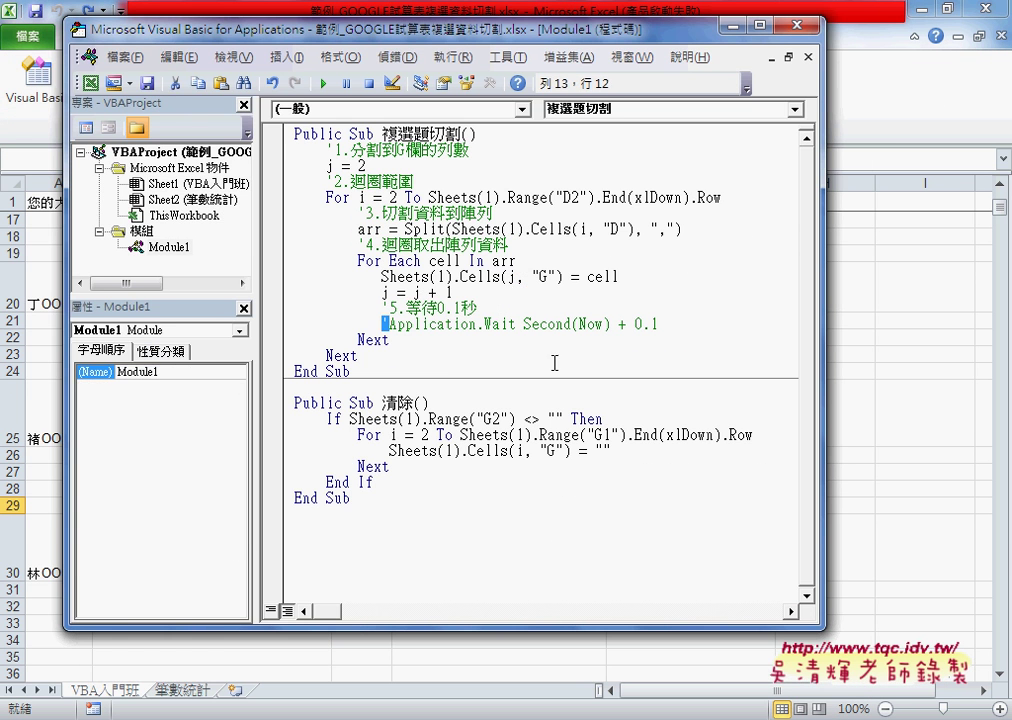
{"action": "key", "text": "Delete"}
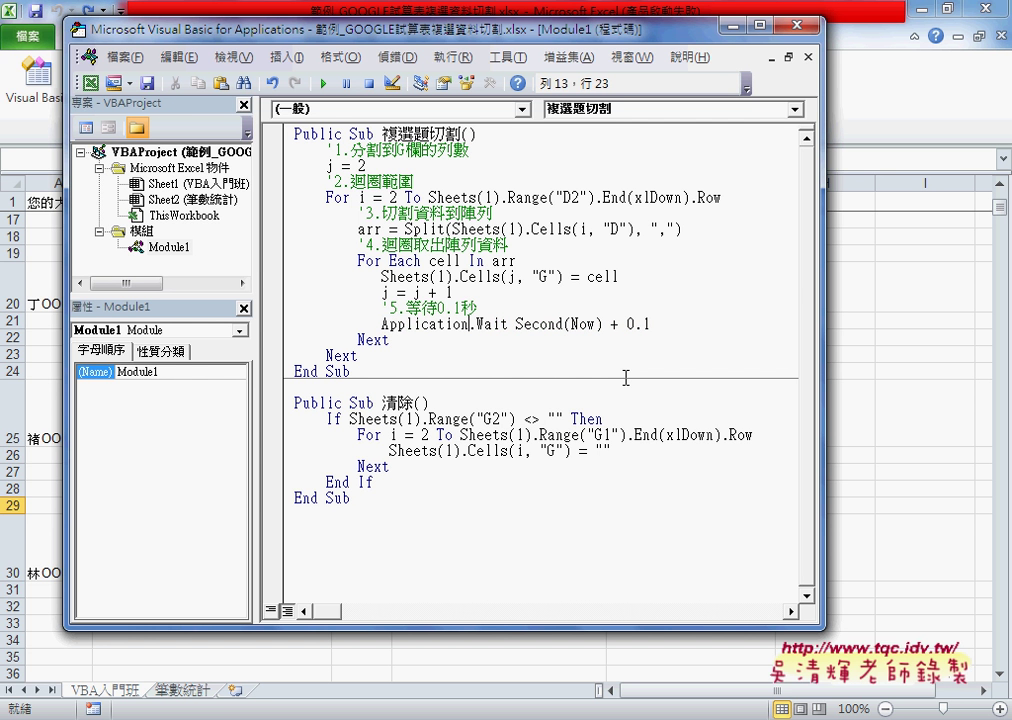
{"action": "key", "text": "shift+End"}
{"action": "key", "text": "Delete"}
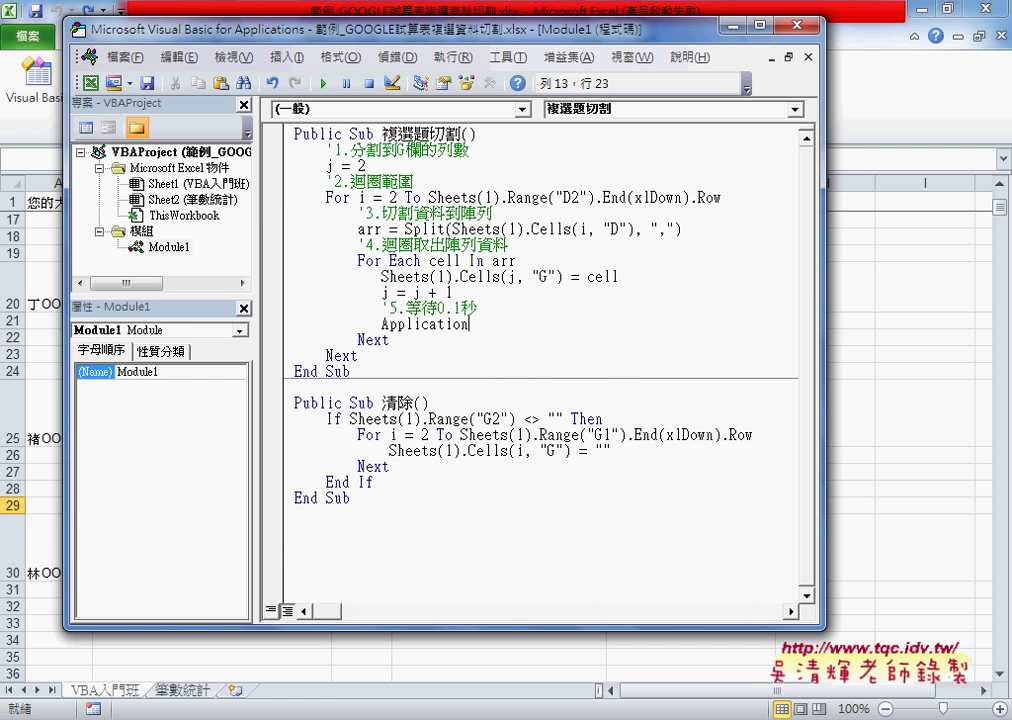
{"action": "type", "text": "."}
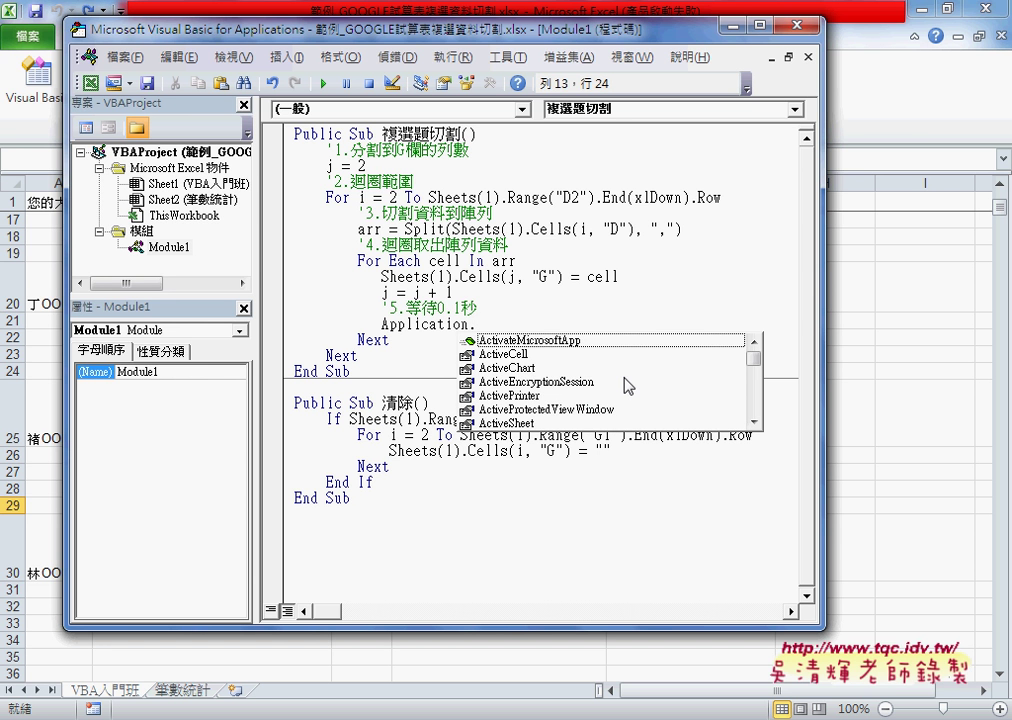
{"action": "type", "text": "w"}
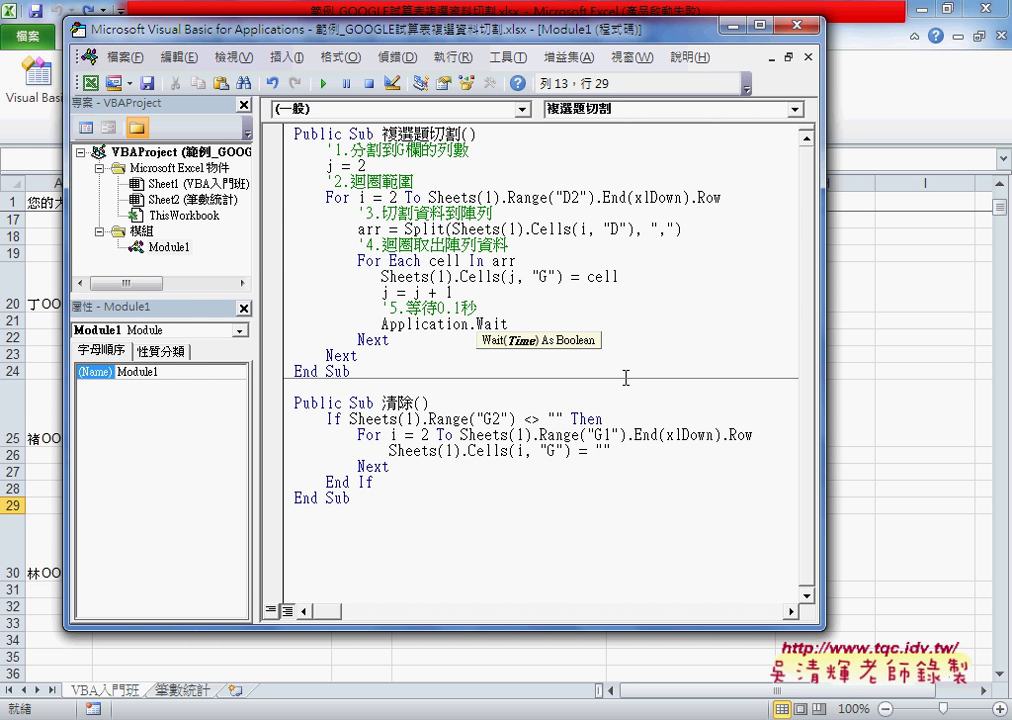
{"action": "key", "text": "Left"}
{"action": "key", "text": "Left"}
{"action": "key", "text": "Left"}
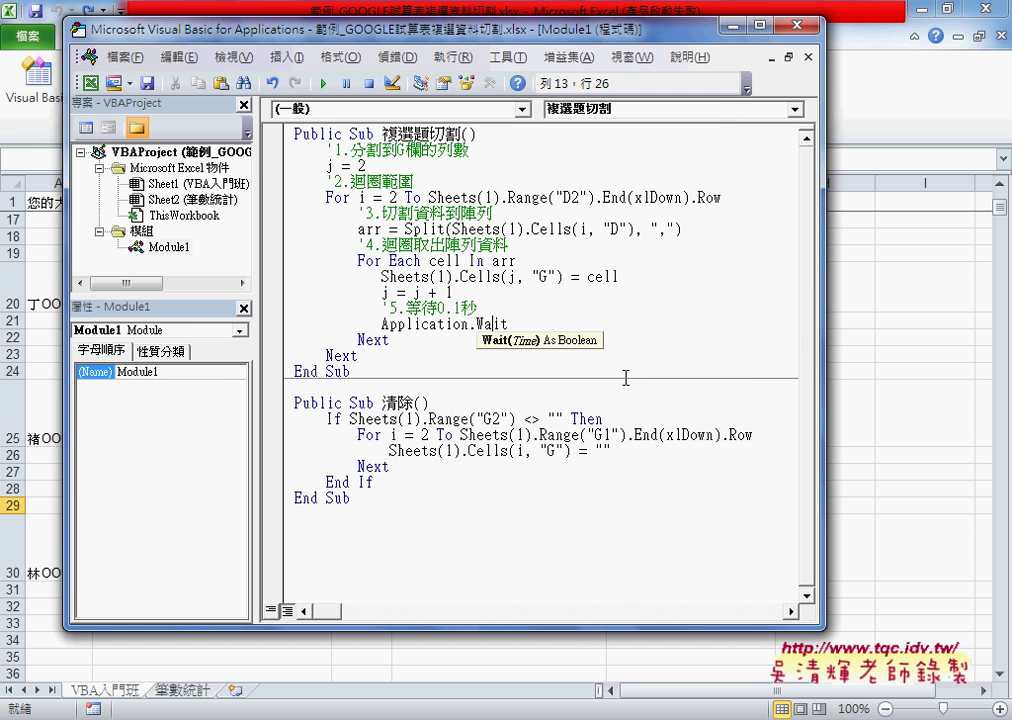
{"action": "key", "text": "F1"}
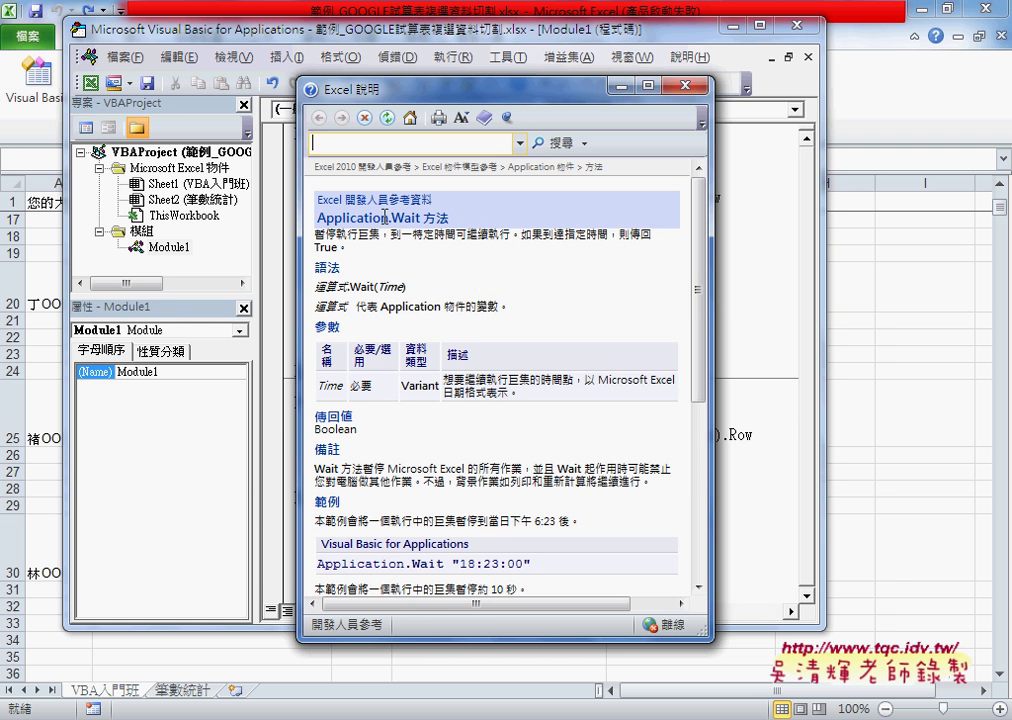
Step: Widen the Help window and highlight the "18:23:00" and Second(Now()) + 10 example arguments
{"action": "left_click_drag", "start_coordinate": [711, 320], "coordinate": [869, 322]}
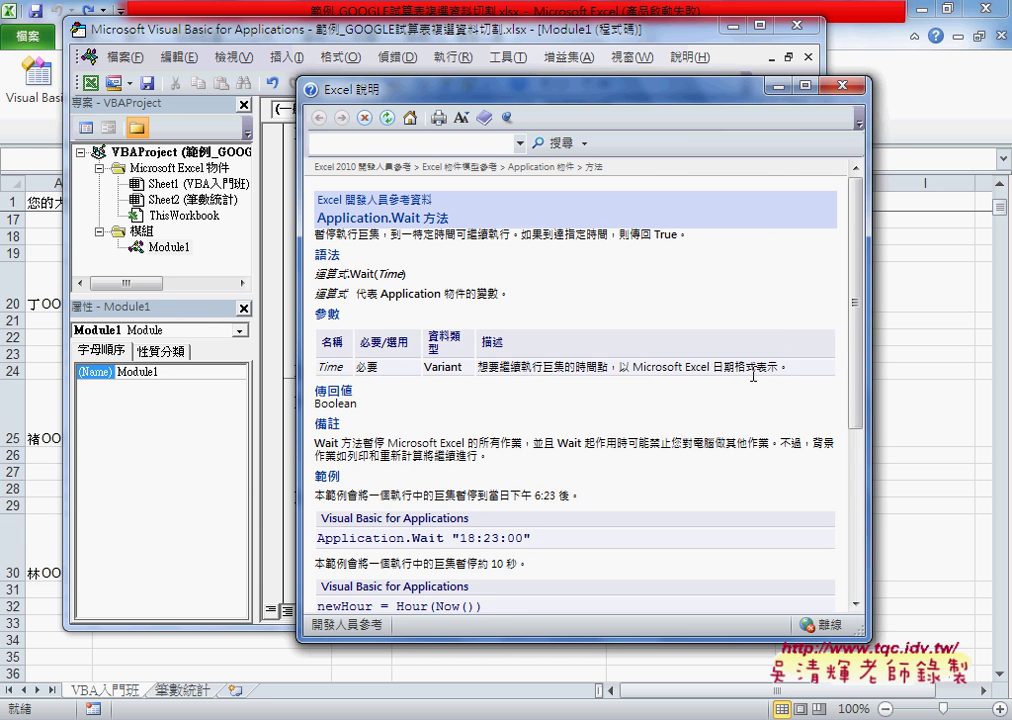
{"action": "scroll", "coordinate": [678, 373], "scroll_direction": "down", "scroll_amount": 3}
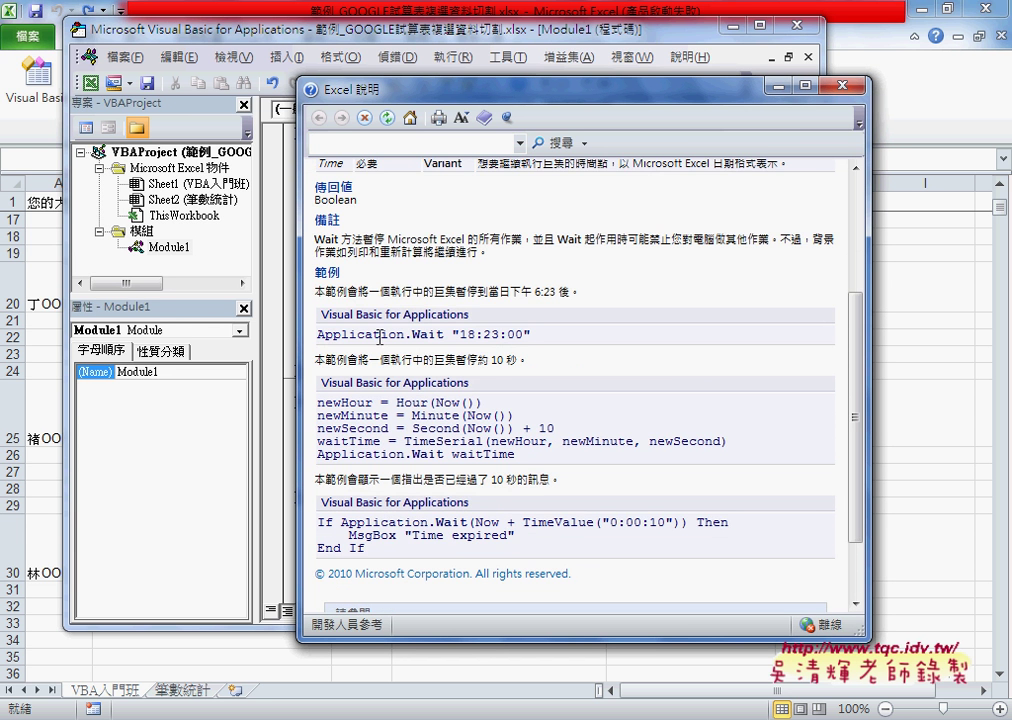
{"action": "left_click_drag", "start_coordinate": [531, 335], "coordinate": [453, 335]}
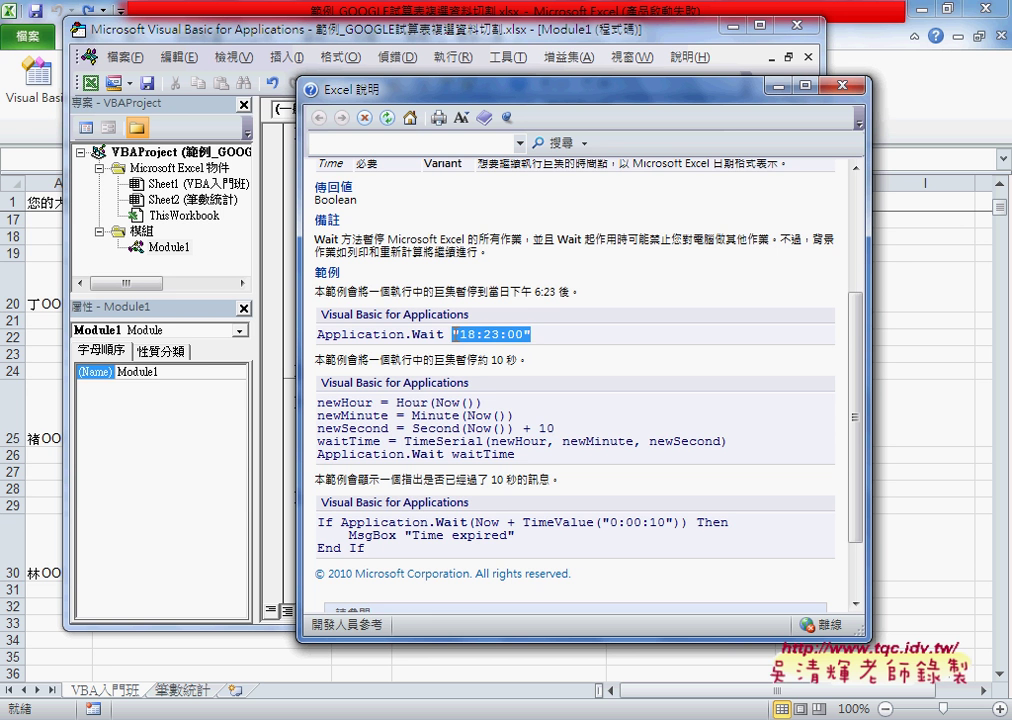
{"action": "scroll", "coordinate": [423, 278], "scroll_direction": "down", "scroll_amount": 1}
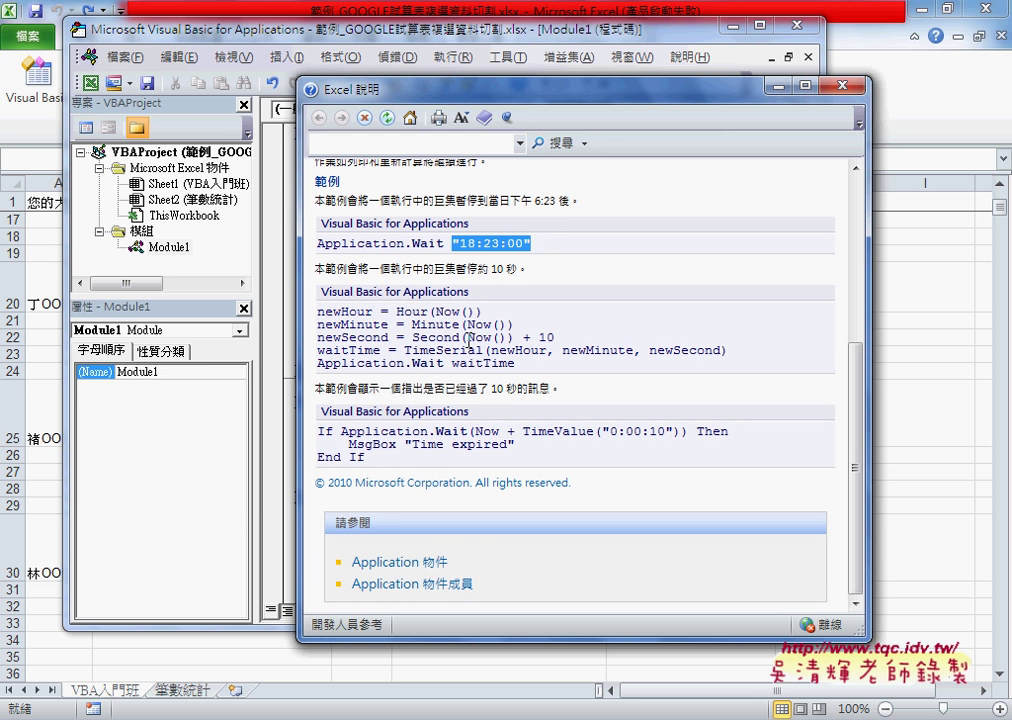
{"action": "left_click_drag", "start_coordinate": [554, 337], "coordinate": [458, 352]}
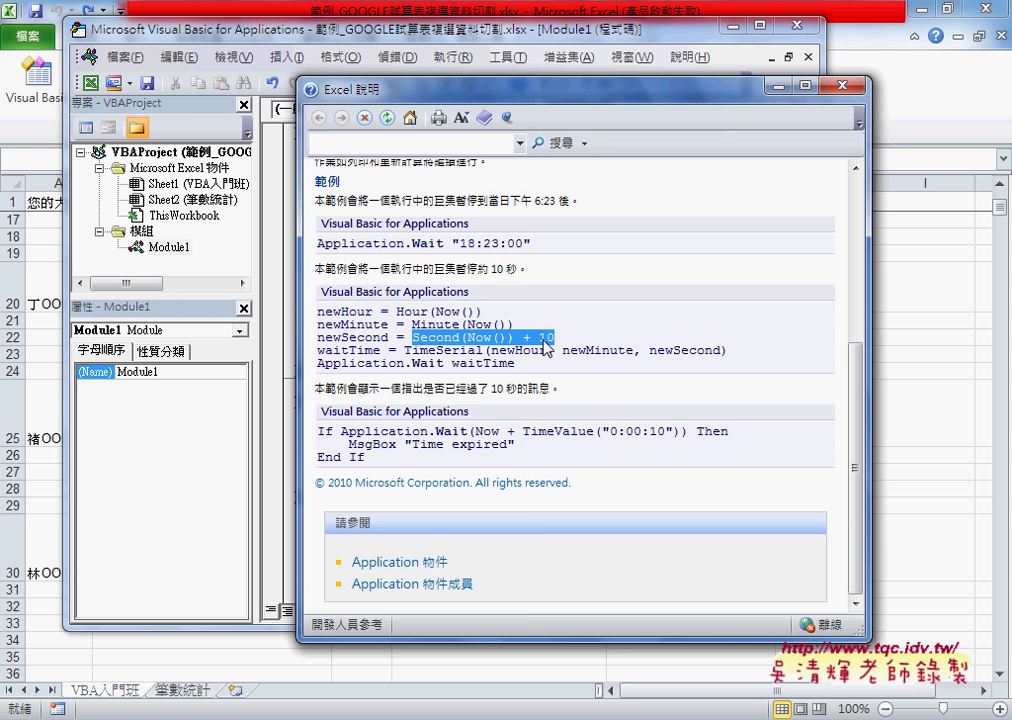
Step: Close help, undo the edit to restore Application.Wait Second(Now) + 0.1, and highlight Second(Now)
{"action": "left_click", "coordinate": [843, 85]}
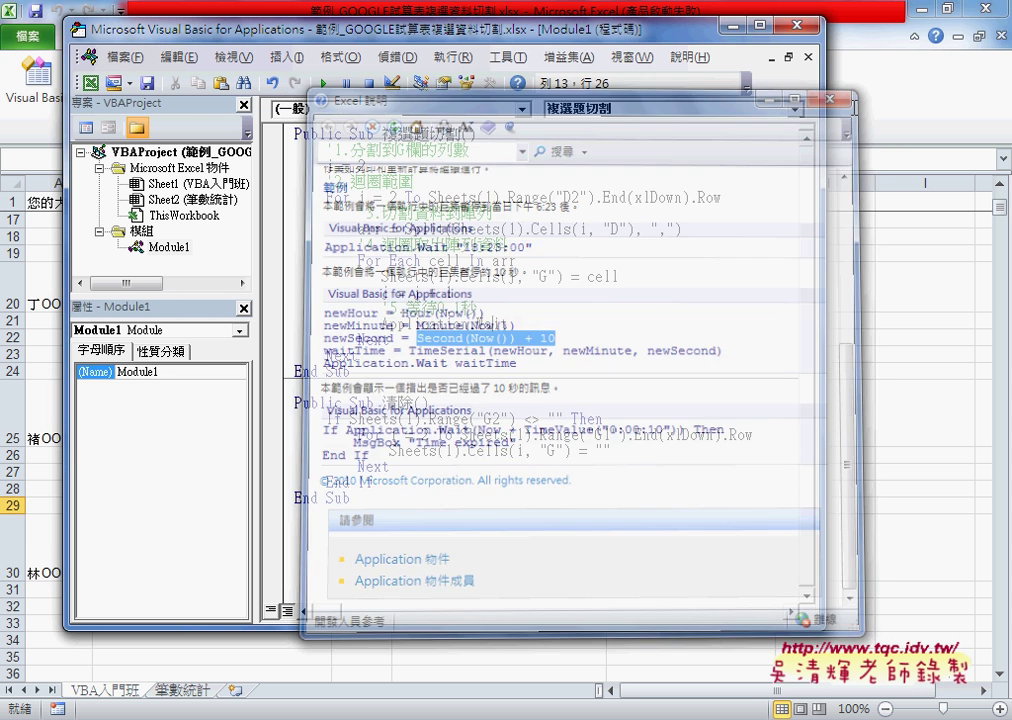
{"action": "left_click", "coordinate": [668, 343]}
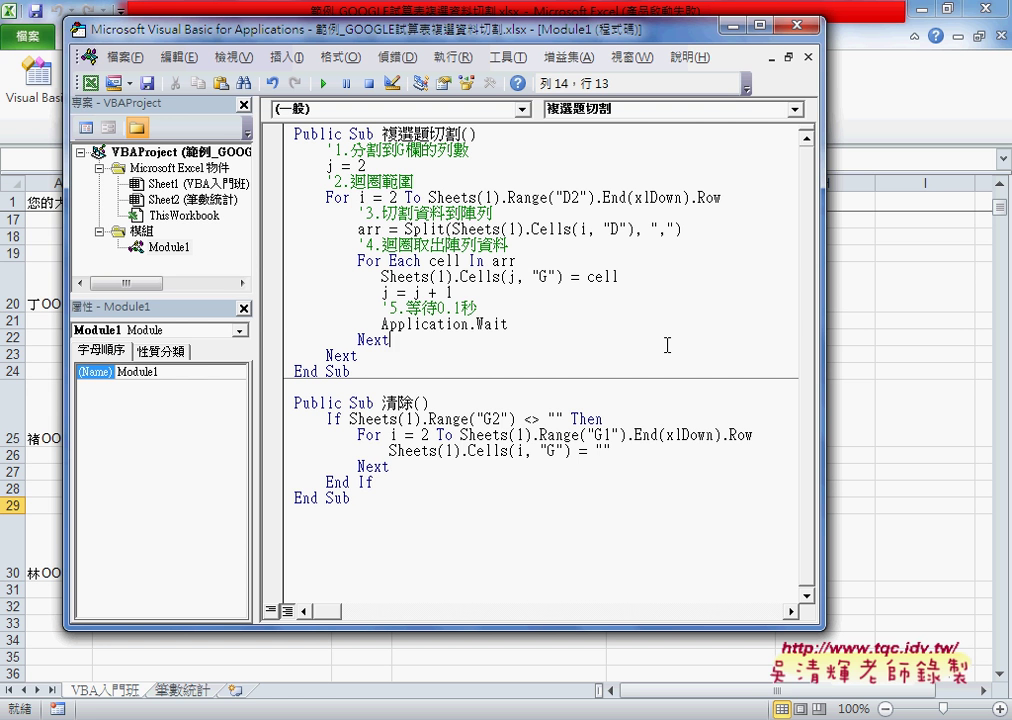
{"action": "key", "text": "ctrl+z"}
{"action": "key", "text": "ctrl+z"}
{"action": "key", "text": "ctrl+z"}
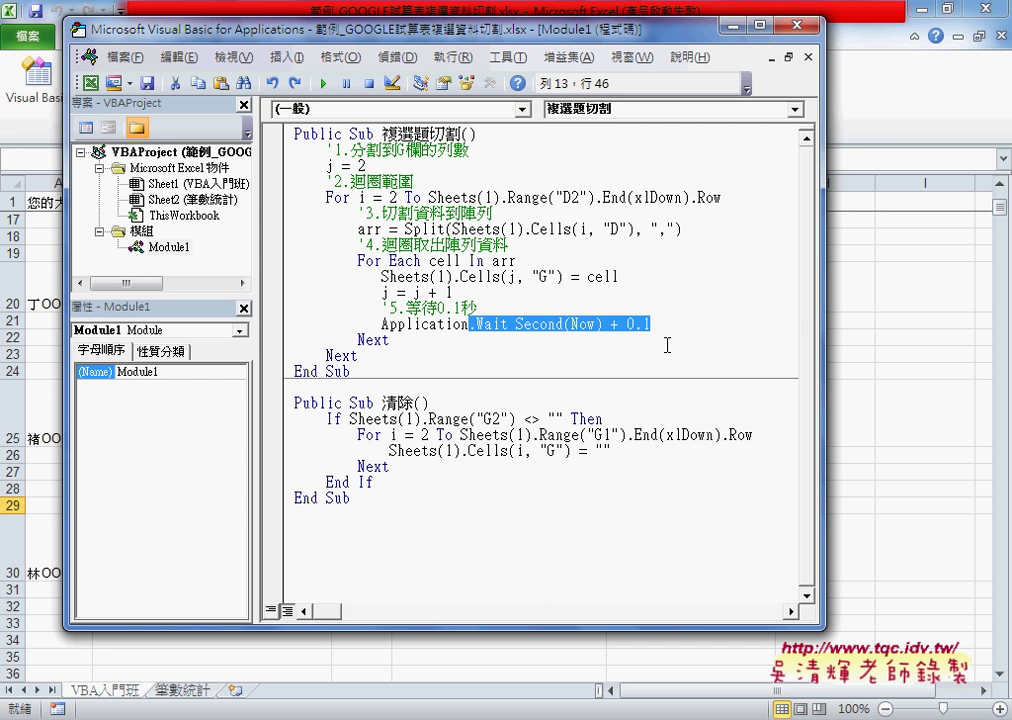
{"action": "left_click", "coordinate": [667, 343]}
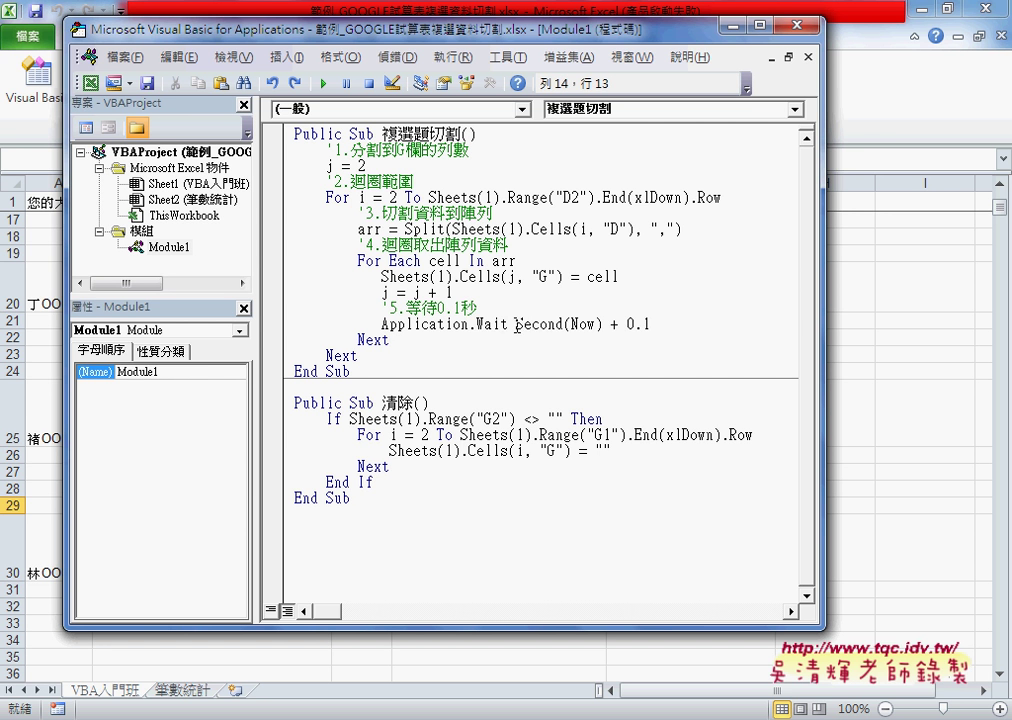
{"action": "left_click_drag", "start_coordinate": [516, 324], "coordinate": [659, 324]}
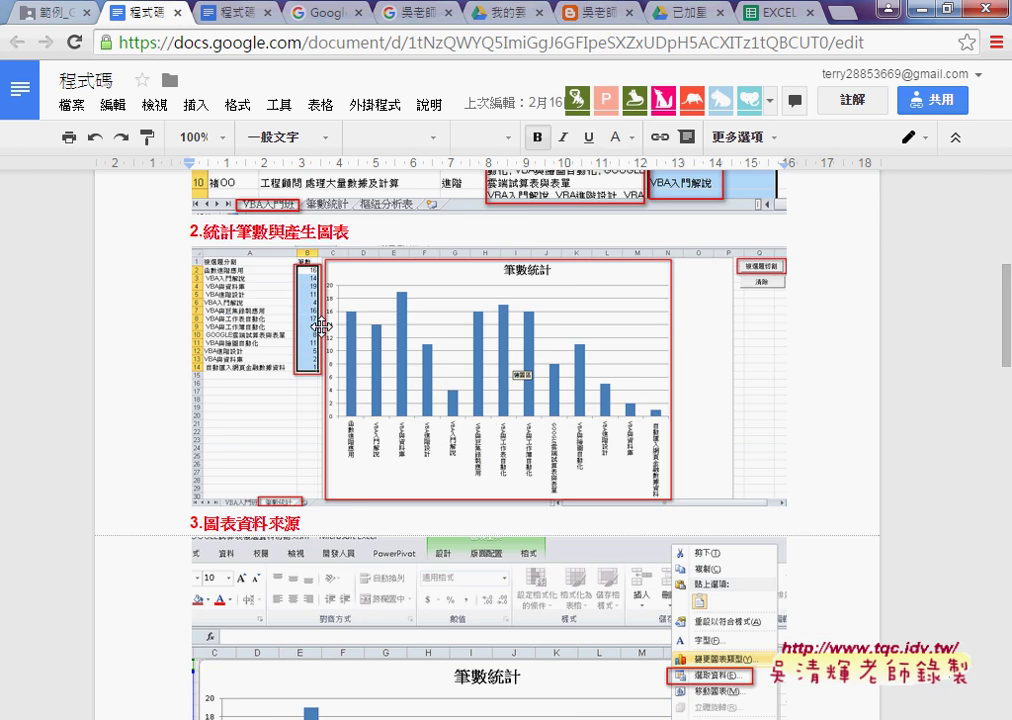
Step: Download 範例_GOOGLE試算表複選資料切割.xlsm from the Drive 完成檔 folder
{"action": "scroll", "coordinate": [252, 258], "scroll_direction": "up", "scroll_amount": 1}
{"action": "scroll", "coordinate": [252, 258], "scroll_direction": "up", "scroll_amount": 1}
{"action": "left_click", "coordinate": [80, 13]}
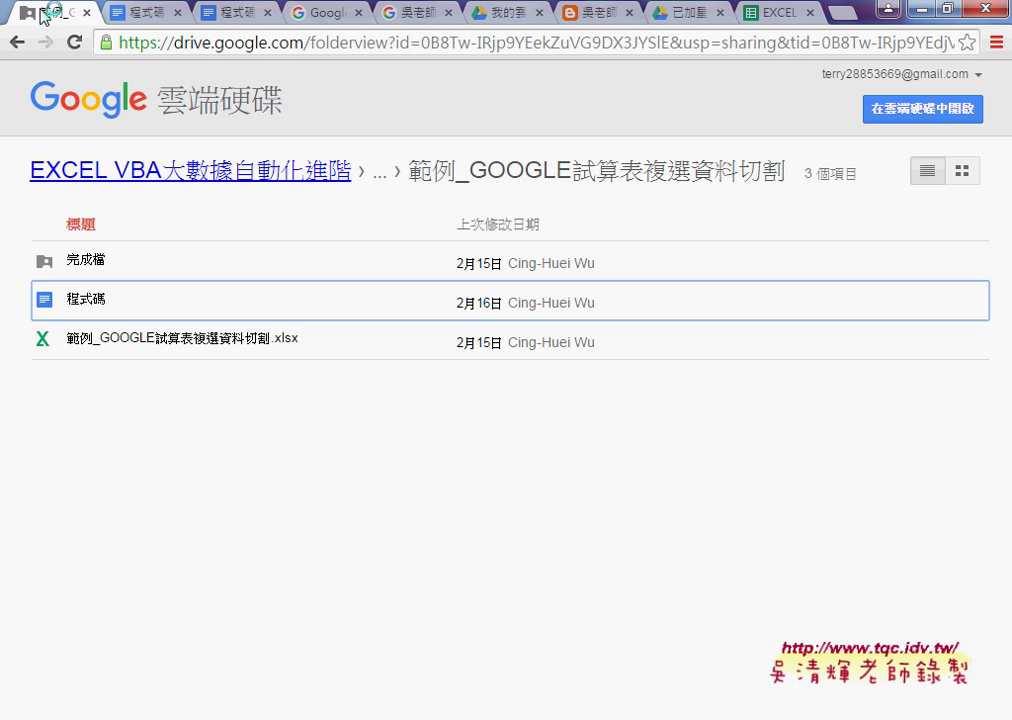
{"action": "left_click", "coordinate": [85, 261]}
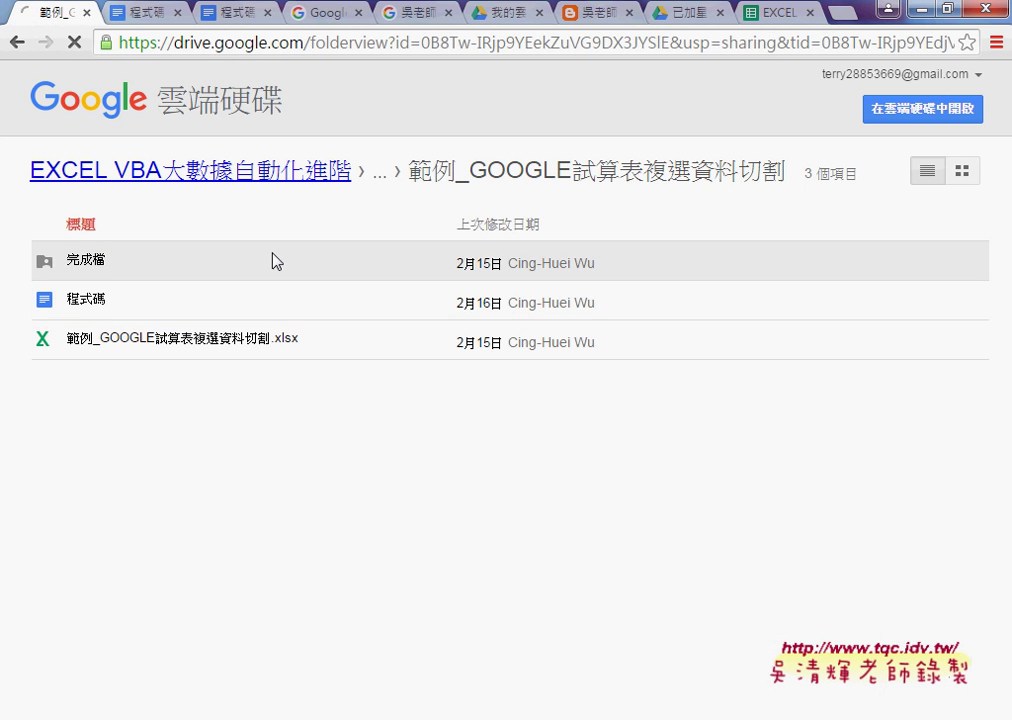
{"action": "double_click", "coordinate": [450, 280]}
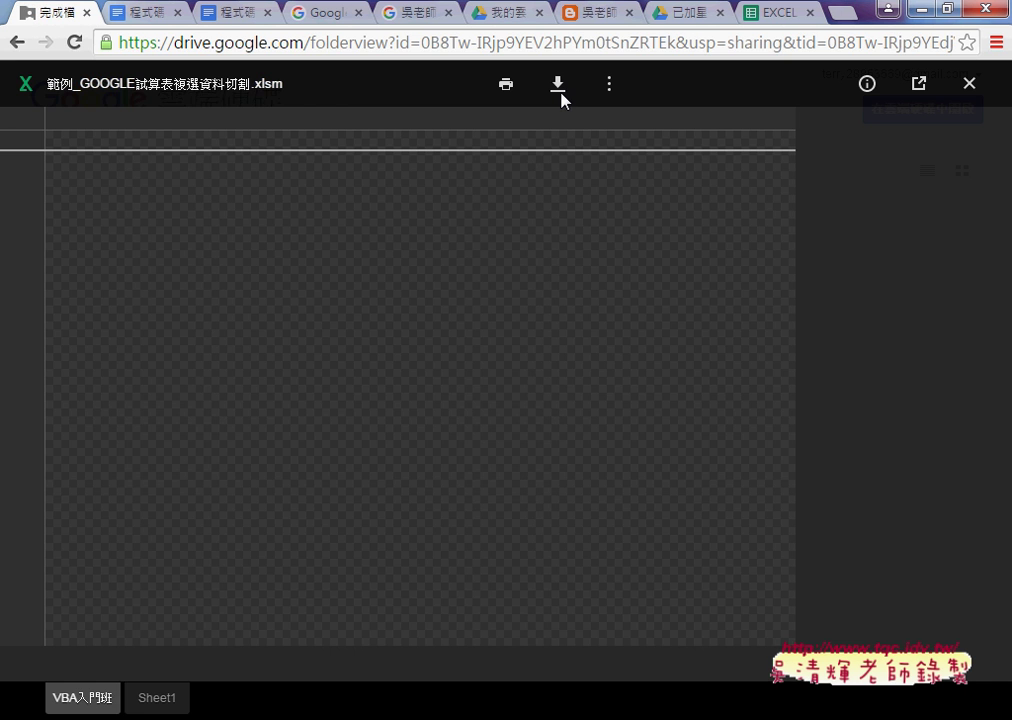
{"action": "left_click", "coordinate": [559, 88]}
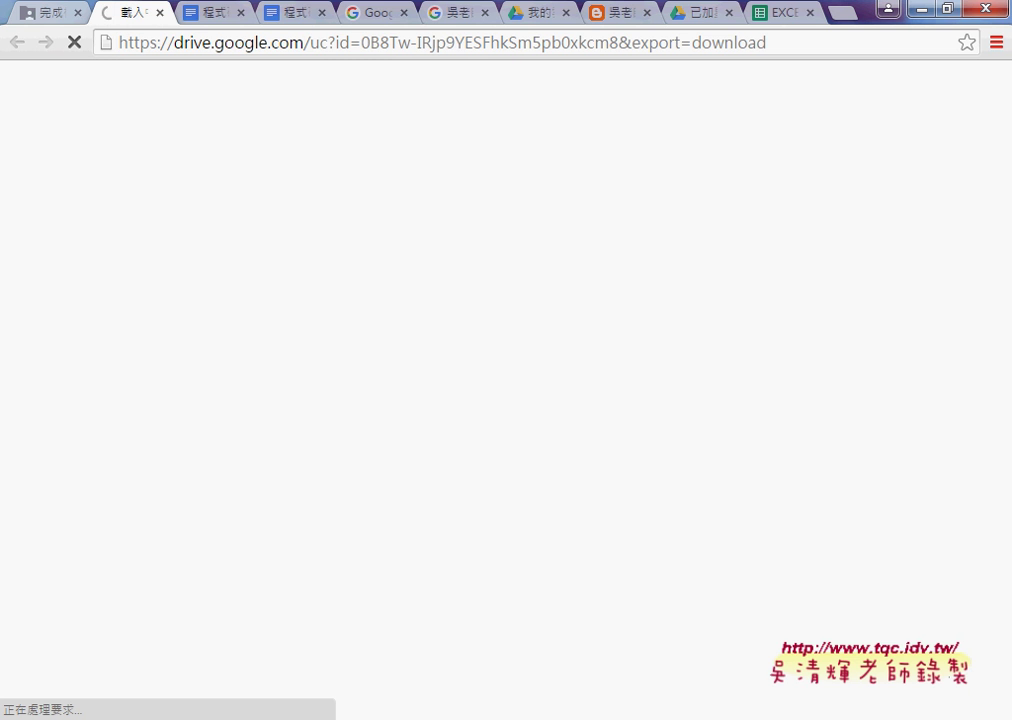
Step: Close the old Excel workbook with 不要儲存 and open the downloaded workbook
{"action": "mouse_move", "coordinate": [383, 715]}
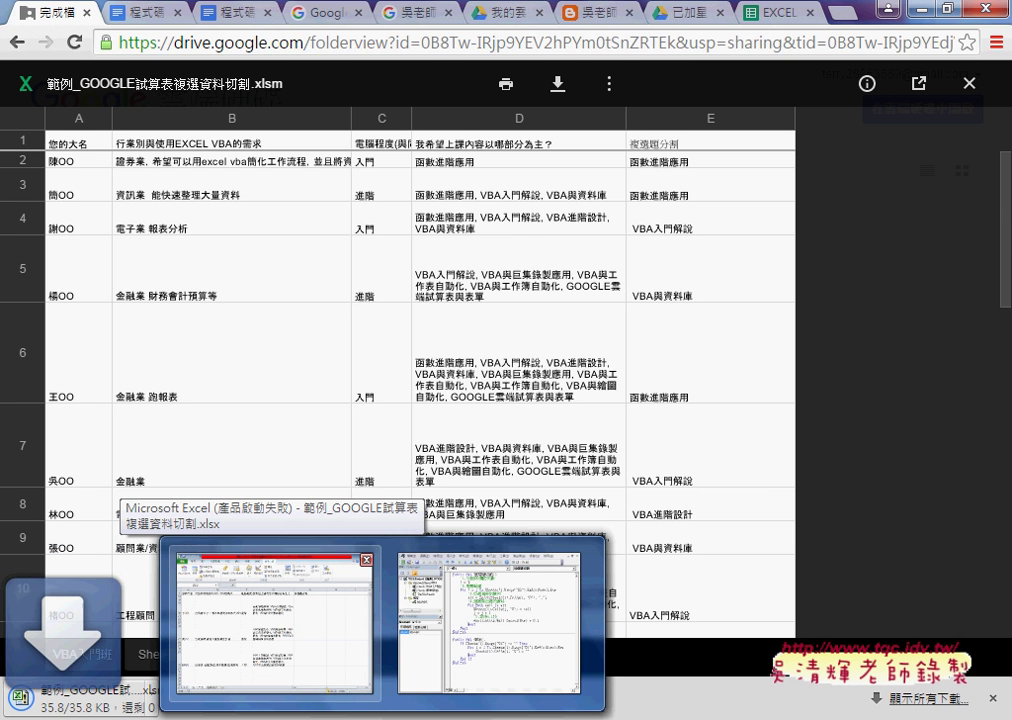
{"action": "left_click", "coordinate": [273, 620]}
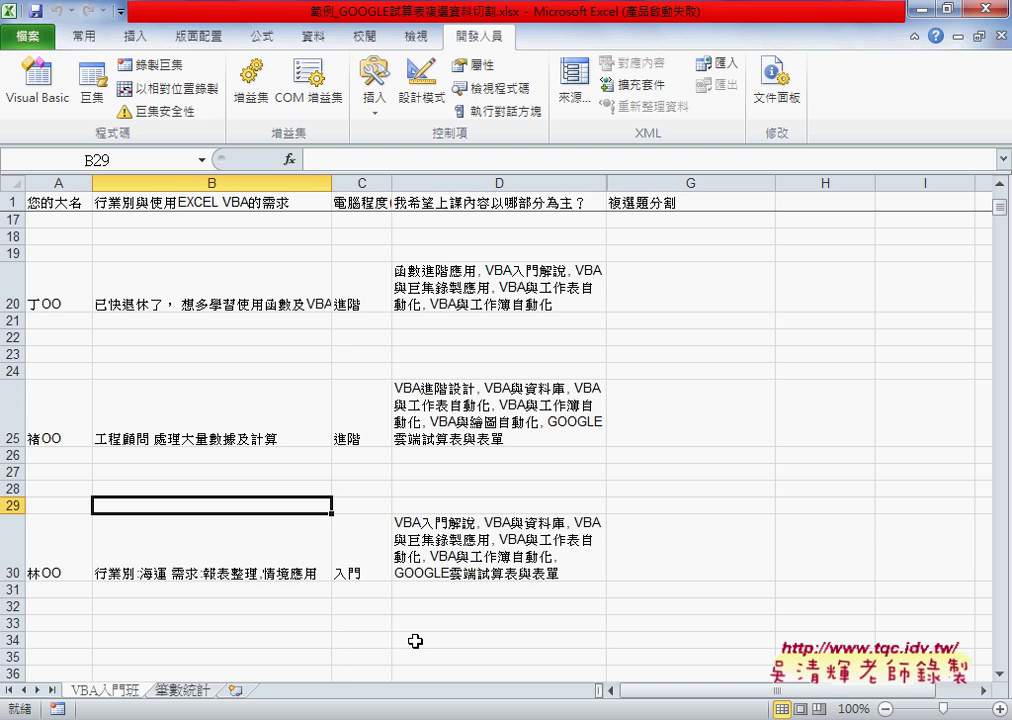
{"action": "key", "text": "alt+F4"}
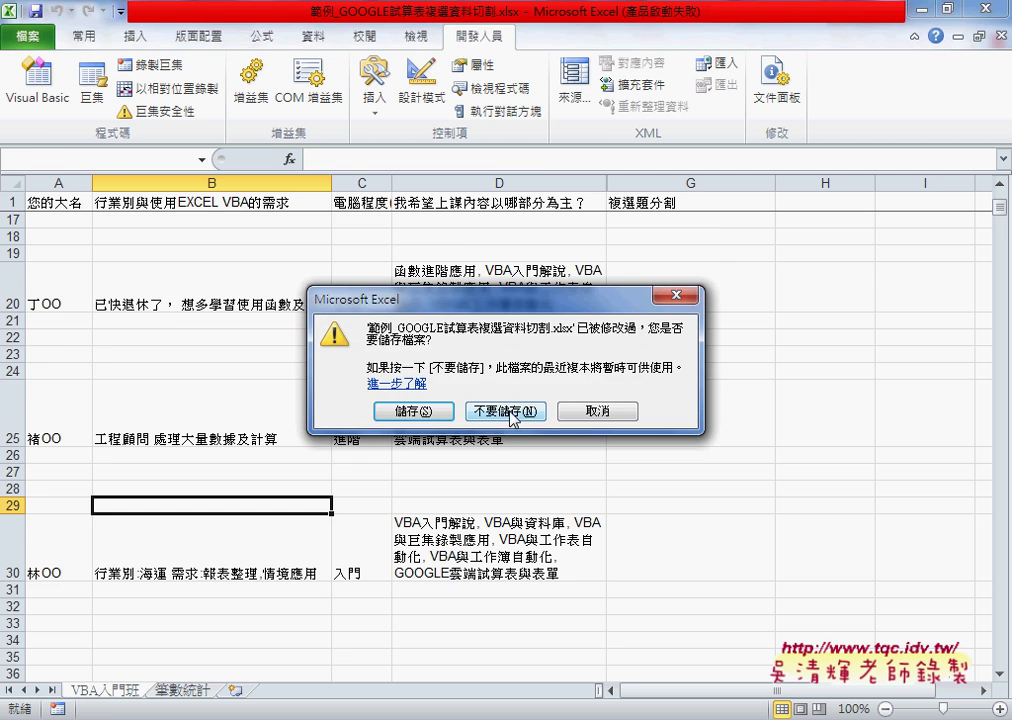
{"action": "left_click", "coordinate": [560, 474]}
{"action": "left_click", "coordinate": [199, 692]}
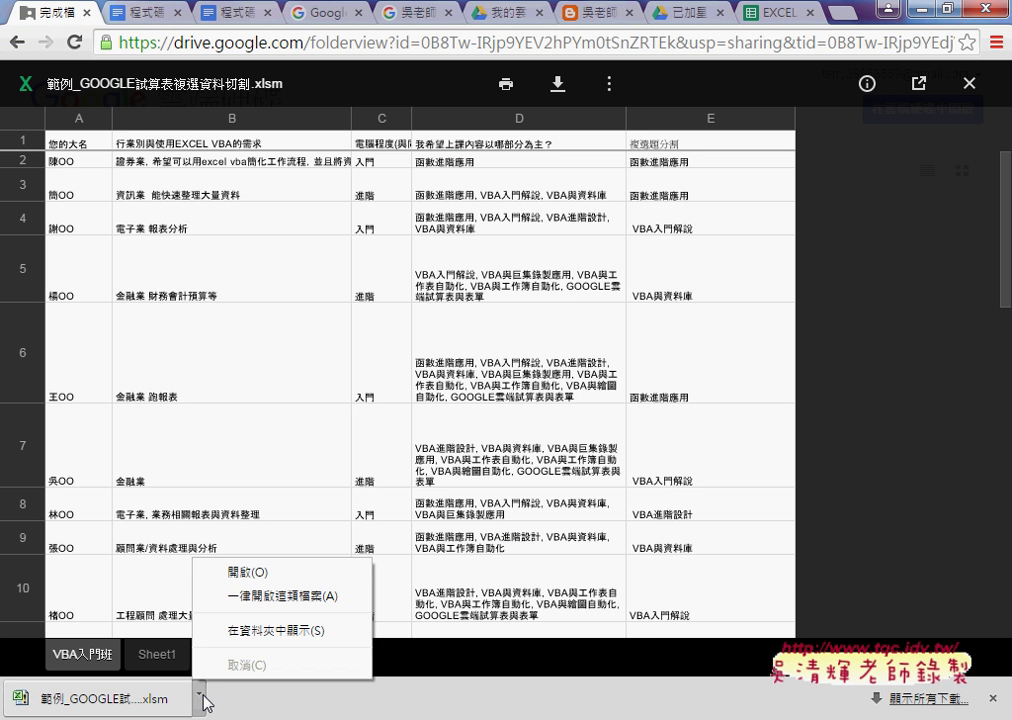
{"action": "left_click", "coordinate": [285, 572]}
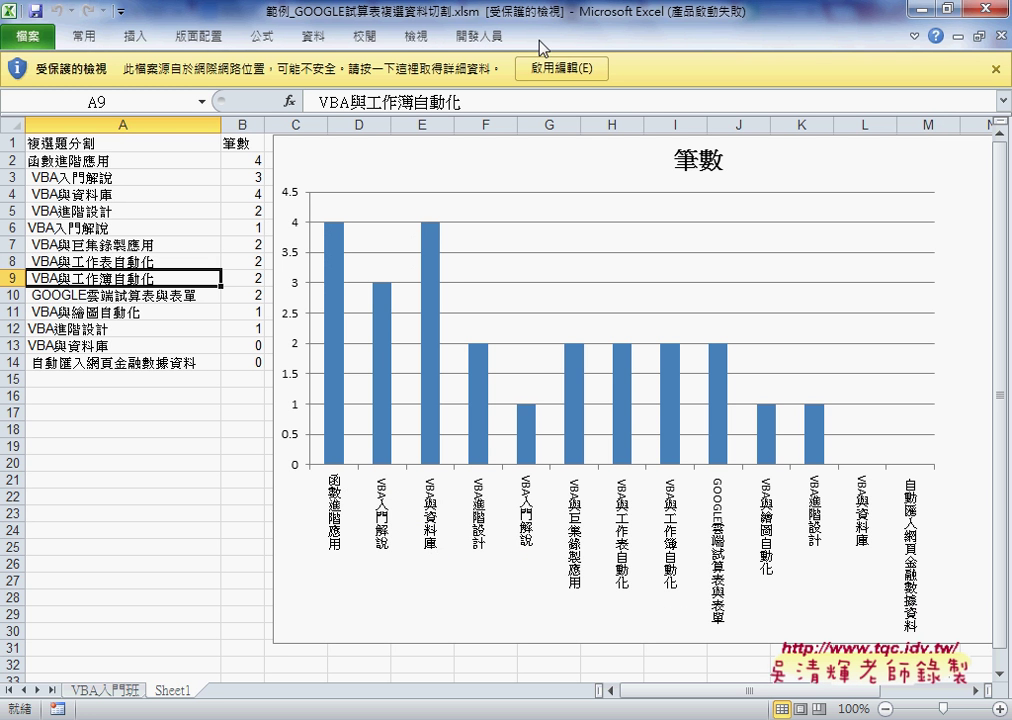
Step: Enable editing and macros, then clear the 筆數 chart with 清除
{"action": "left_click", "coordinate": [570, 72]}
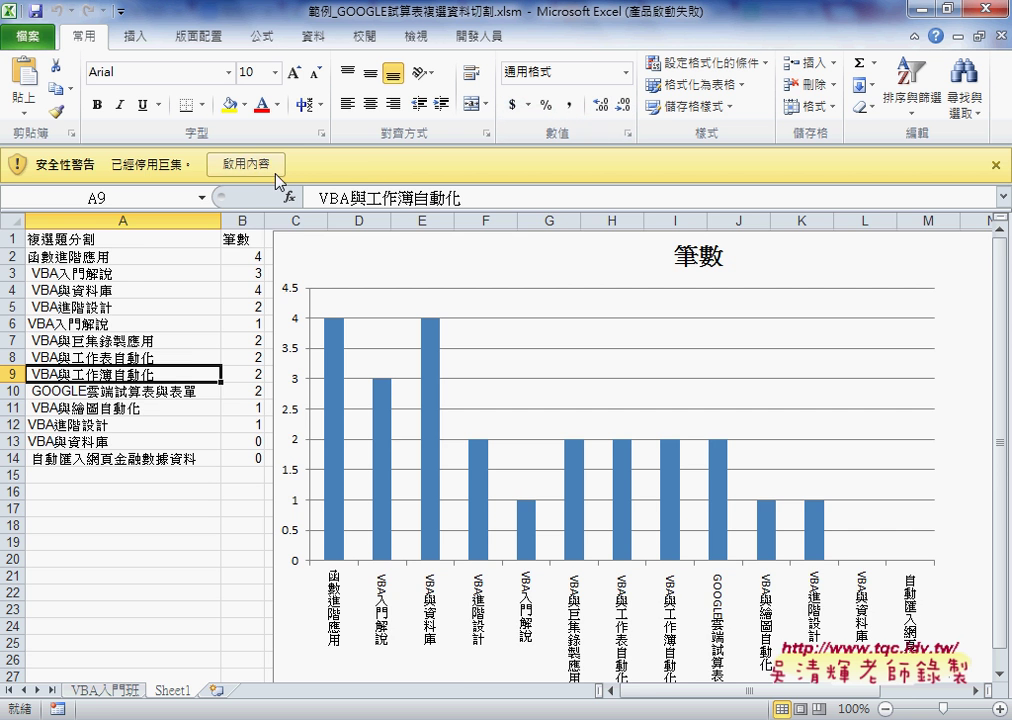
{"action": "left_click", "coordinate": [260, 168]}
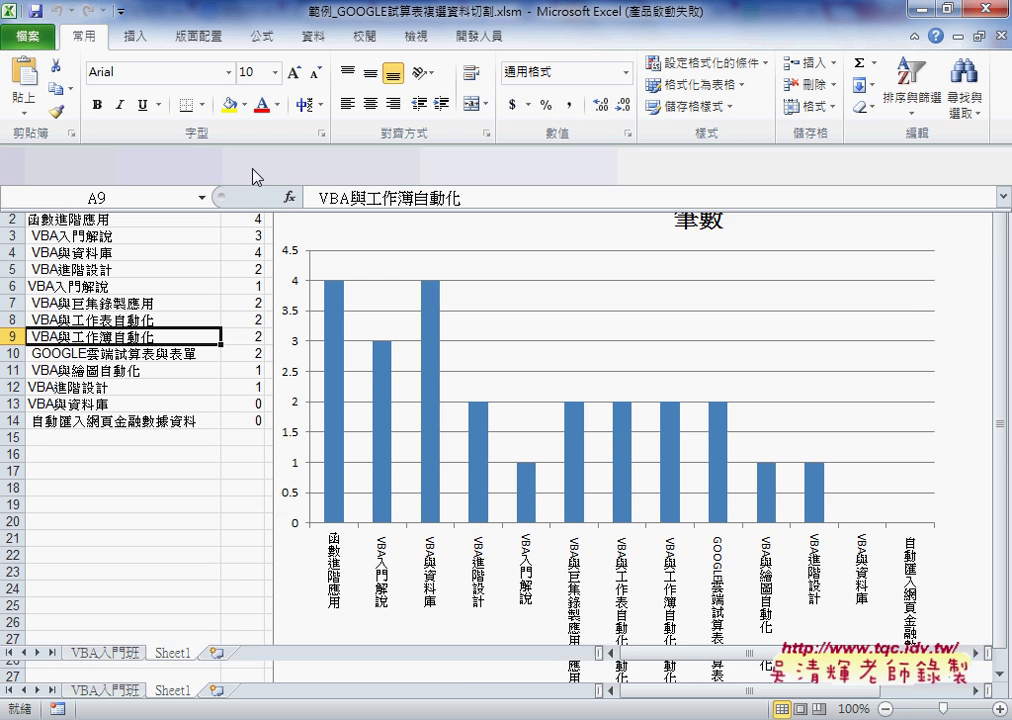
{"action": "left_click_drag", "start_coordinate": [678, 690], "coordinate": [740, 690]}
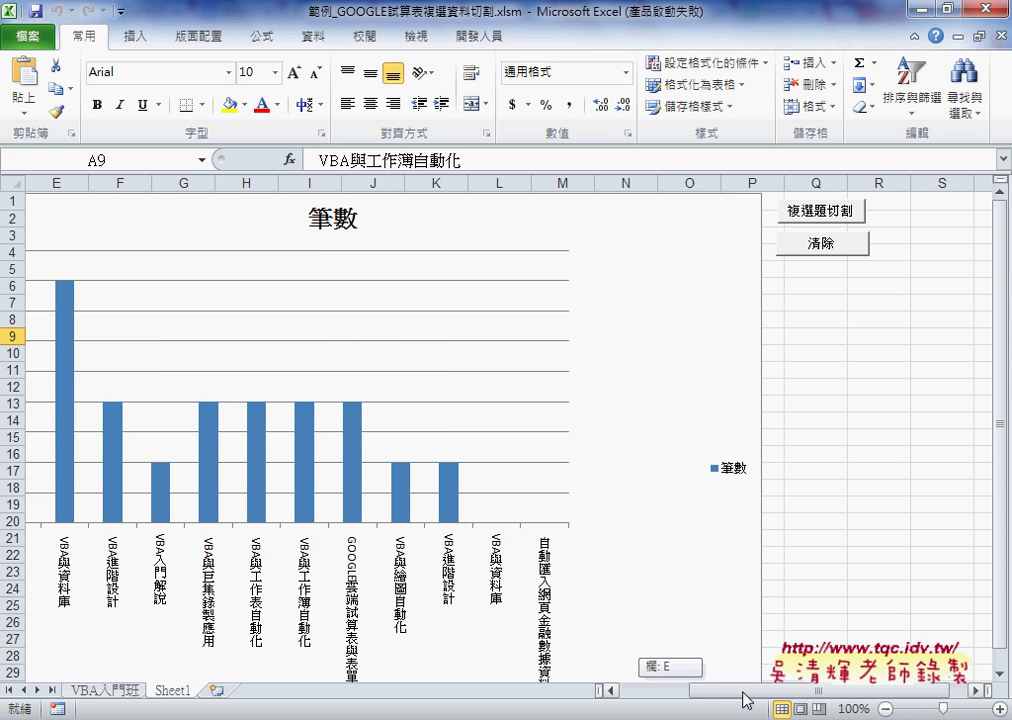
{"action": "left_click", "coordinate": [815, 245]}
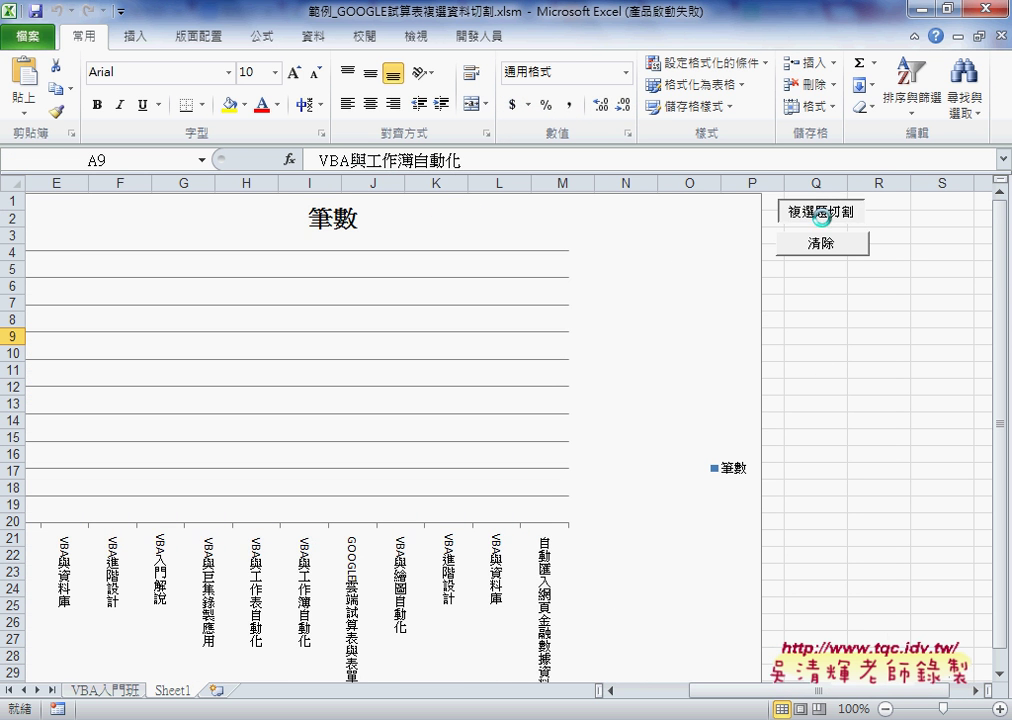
Step: Run 複選題切割, then interrupt it with Ctrl+Break and choose 偵錯
{"action": "left_click", "coordinate": [821, 214]}
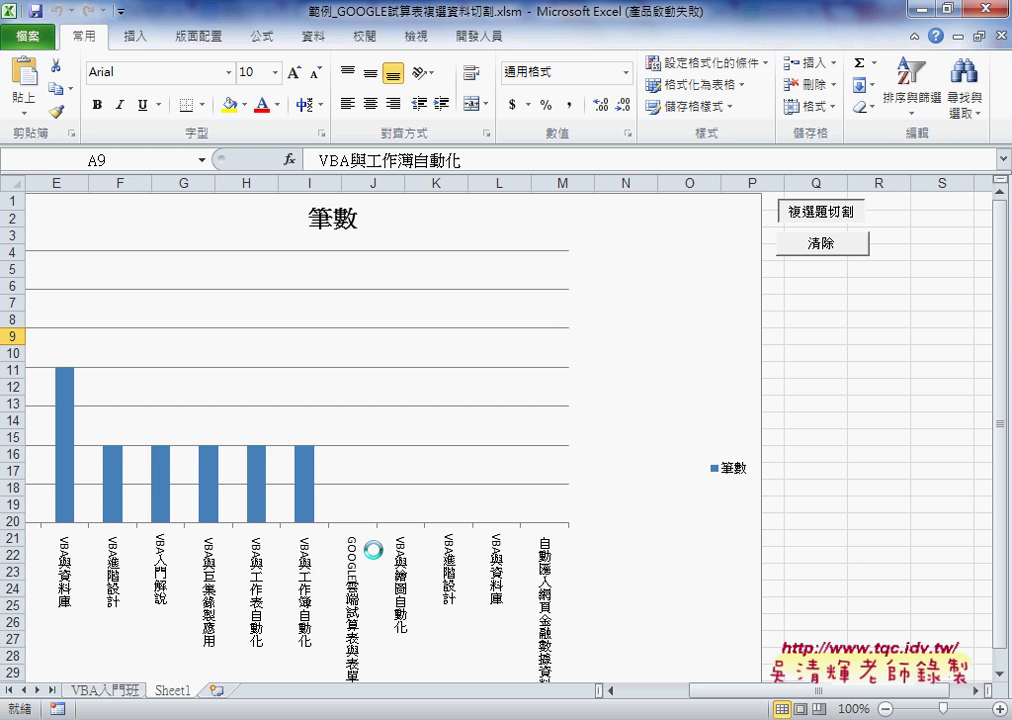
{"action": "key", "text": "ctrl+Break"}
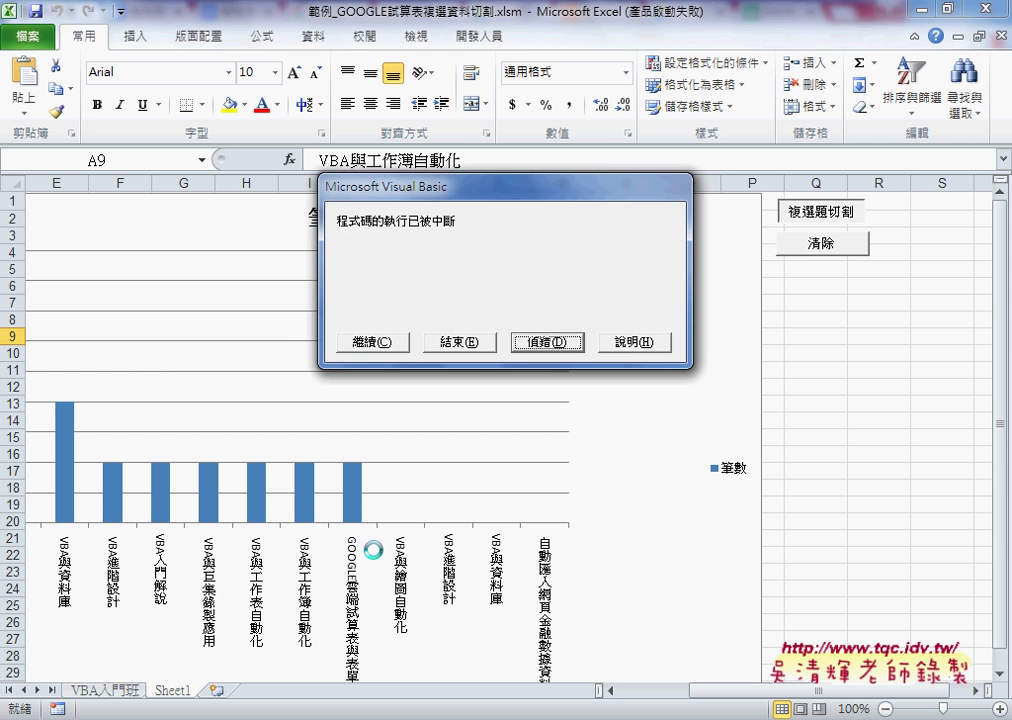
{"action": "key", "text": "Return"}
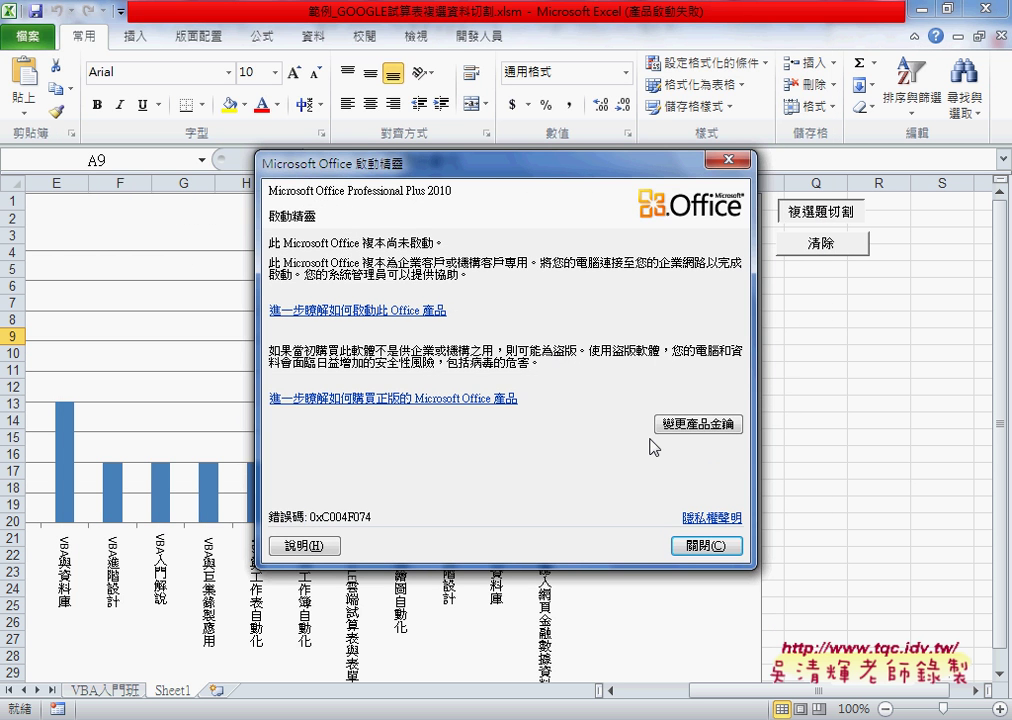
Step: Dismiss the activation notice, mark the 1 in TimeValue("0:00:01"), and resume the macro
{"action": "left_click", "coordinate": [707, 543]}
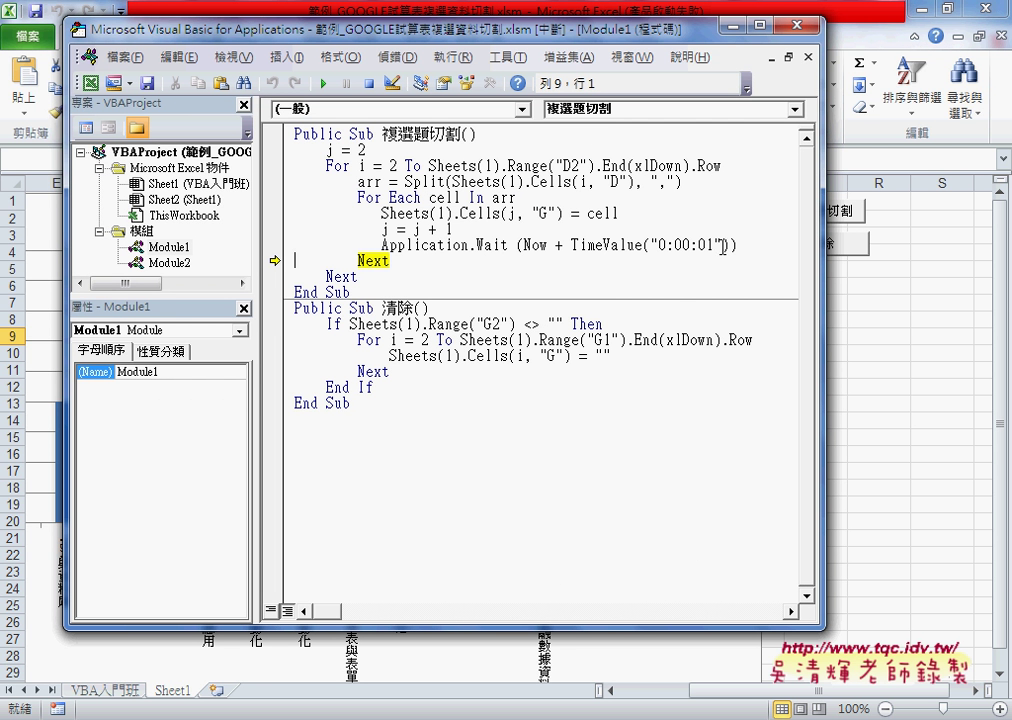
{"action": "left_click_drag", "start_coordinate": [714, 245], "coordinate": [706, 245]}
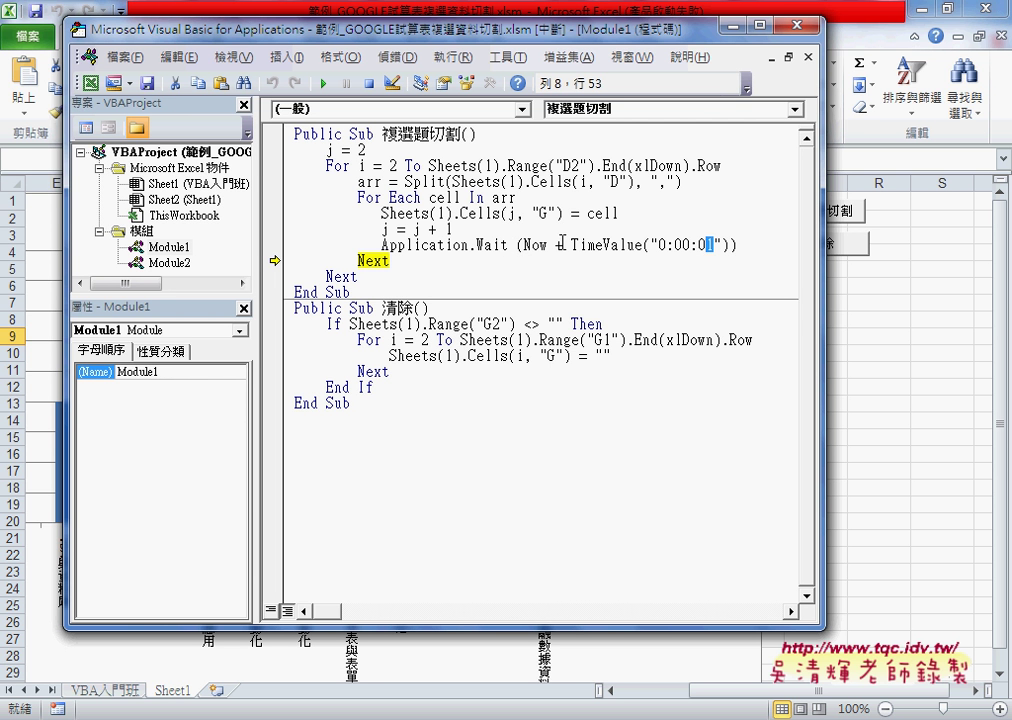
{"action": "left_click", "coordinate": [323, 83]}
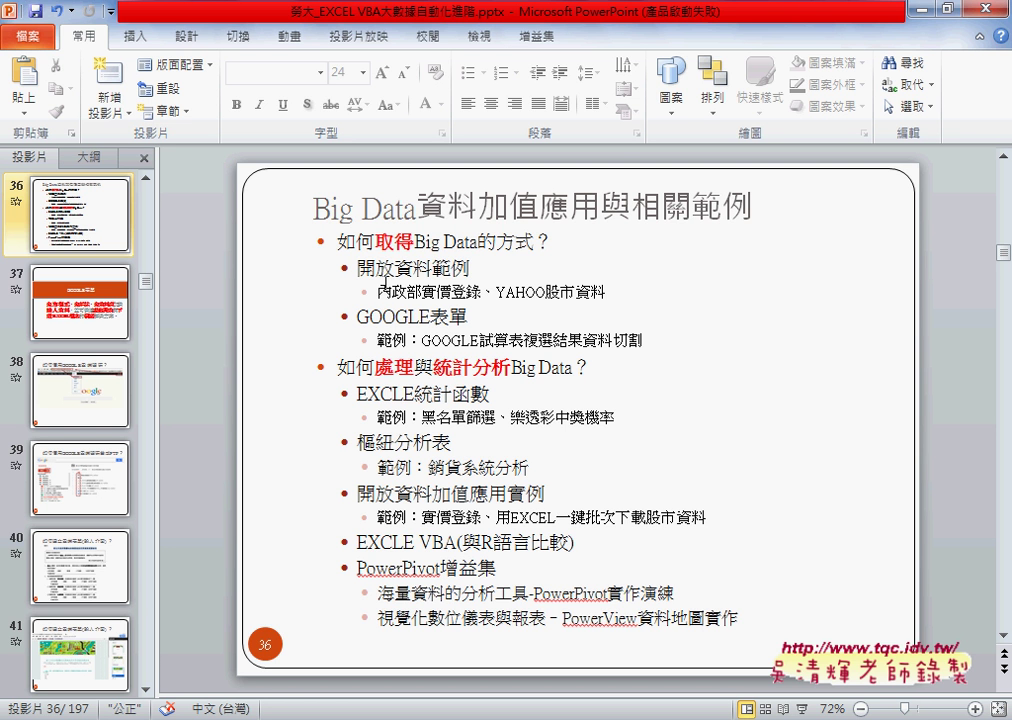
Step: Highlight the 內政部實價登錄 example on the slide, then return to the Drive preview
{"action": "left_click_drag", "start_coordinate": [378, 291], "coordinate": [482, 290]}
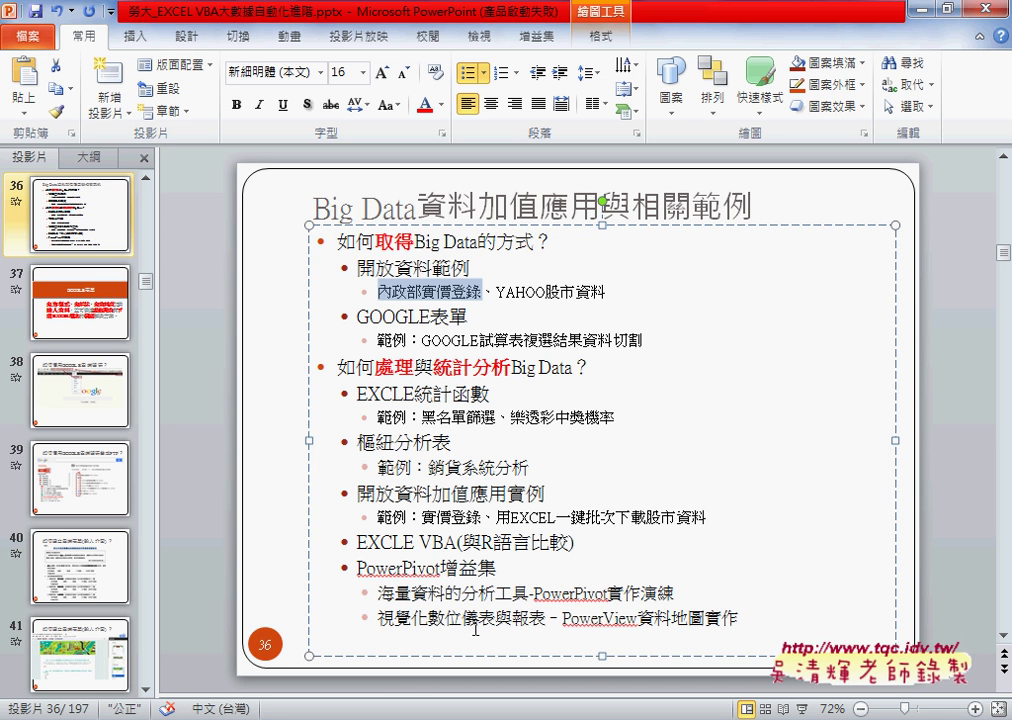
{"action": "key", "text": "alt+Tab"}
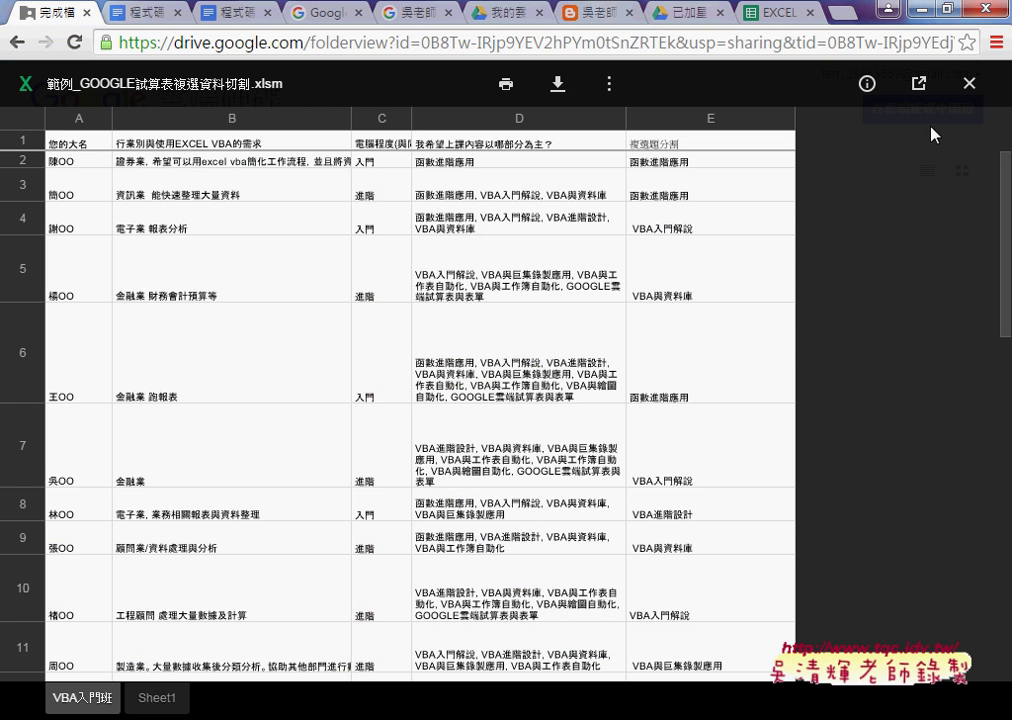
Step: Close the preview, go up to EXCEL VBA大數據自動化進階, and browse the 20 items in _雲端白板畫面
{"action": "left_click", "coordinate": [969, 84]}
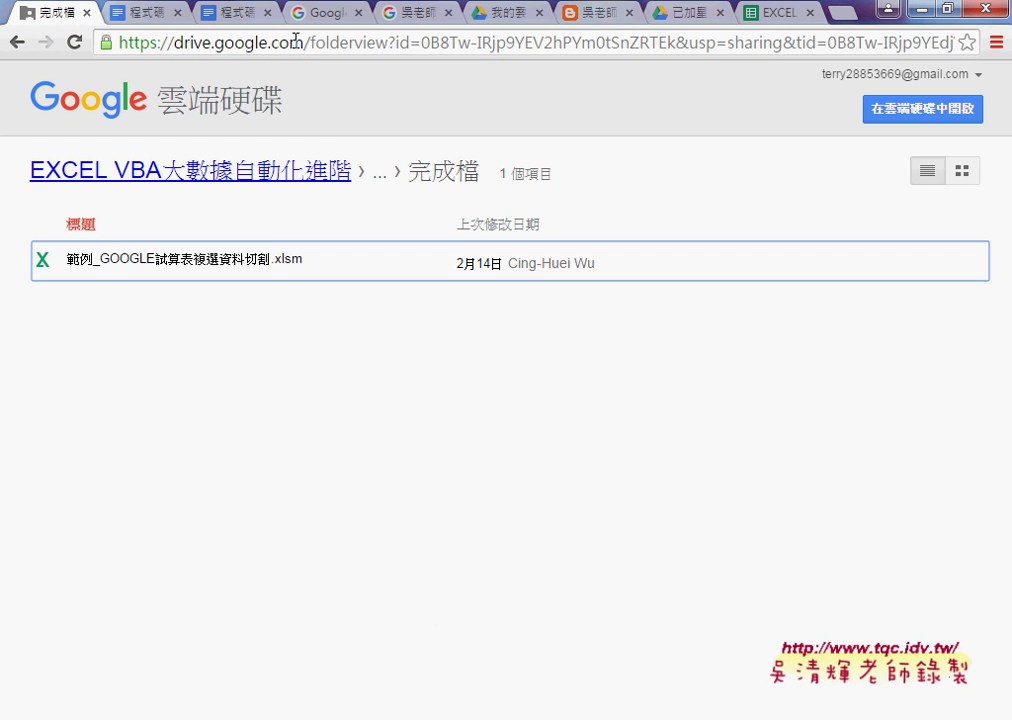
{"action": "left_click", "coordinate": [229, 180]}
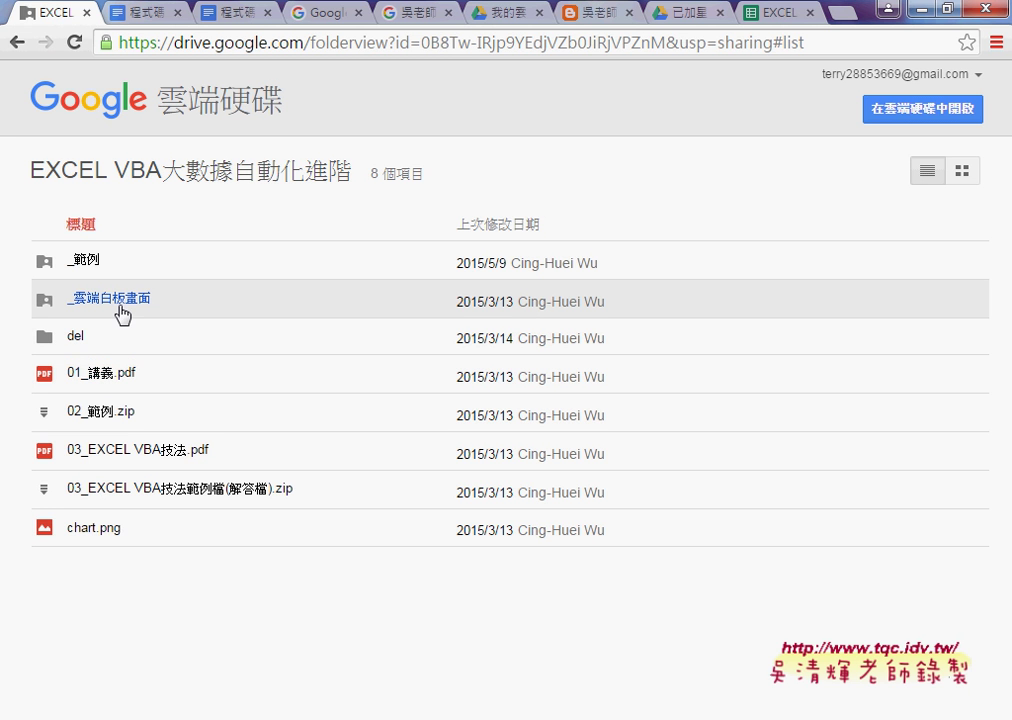
{"action": "left_click", "coordinate": [123, 300]}
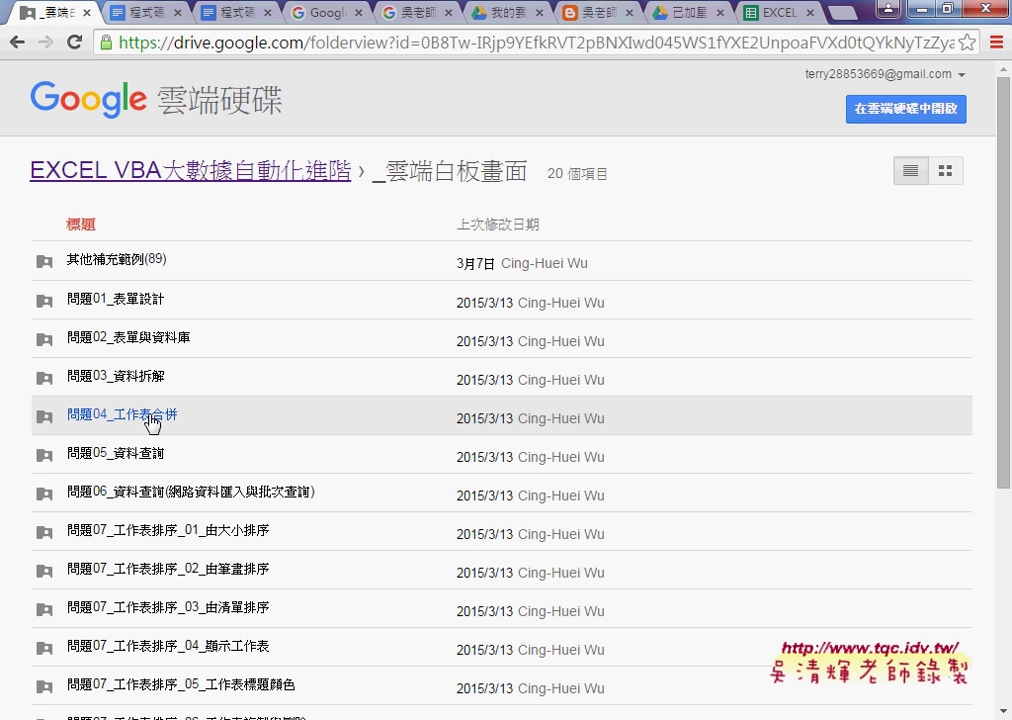
{"action": "scroll", "coordinate": [208, 389], "scroll_direction": "down", "scroll_amount": 2}
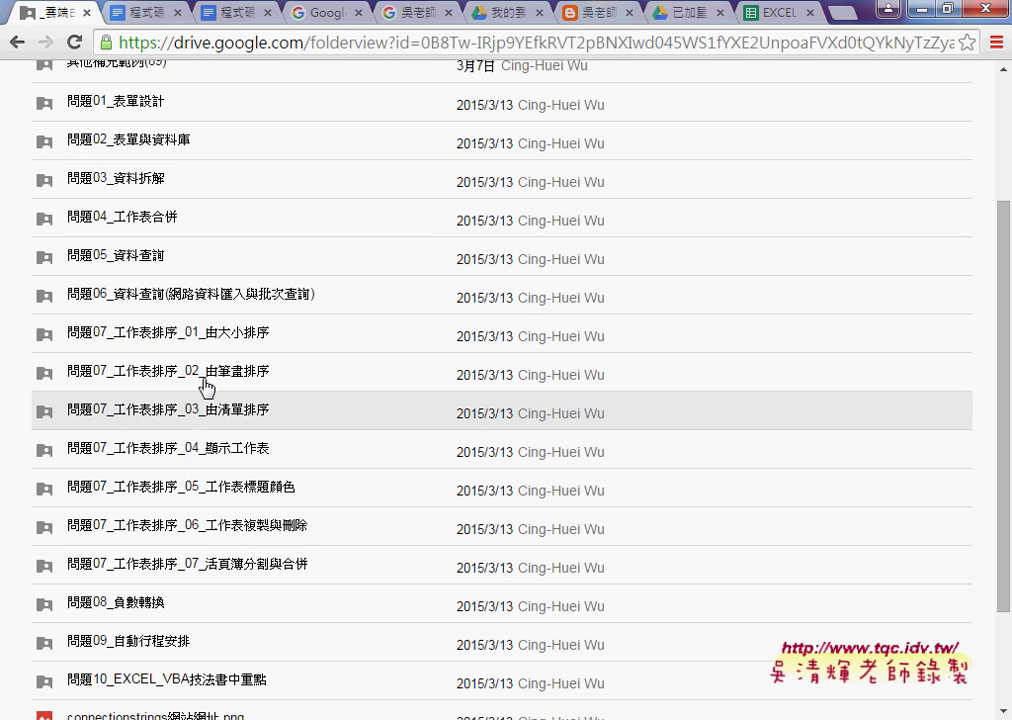
{"action": "scroll", "coordinate": [282, 300], "scroll_direction": "down", "scroll_amount": 2}
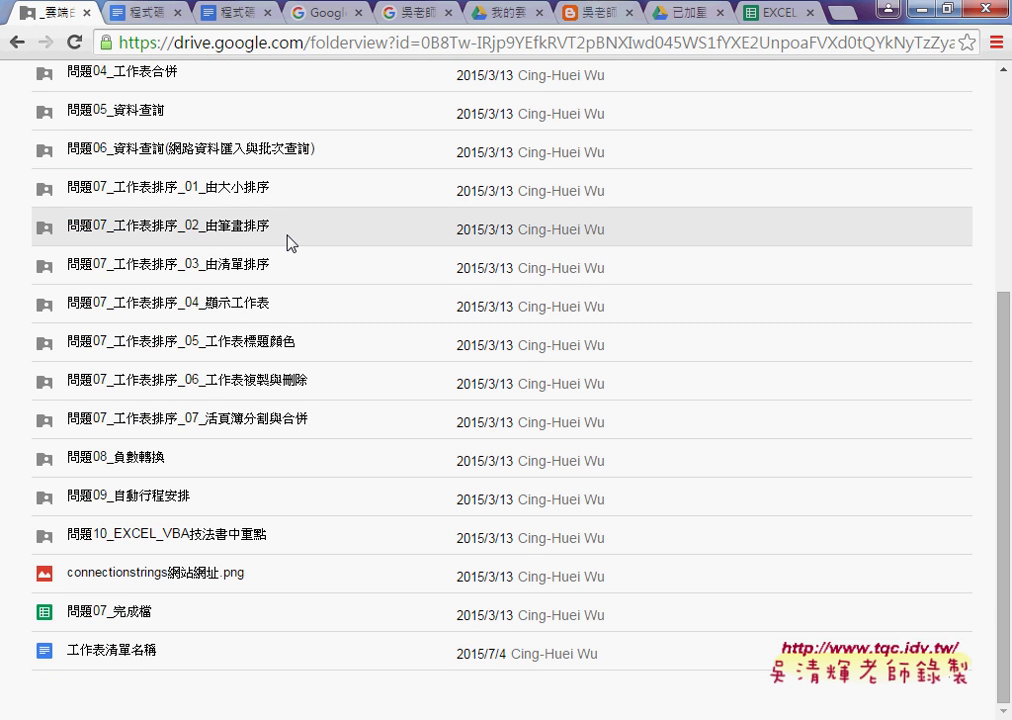
{"action": "scroll", "coordinate": [290, 243], "scroll_direction": "up", "scroll_amount": 4}
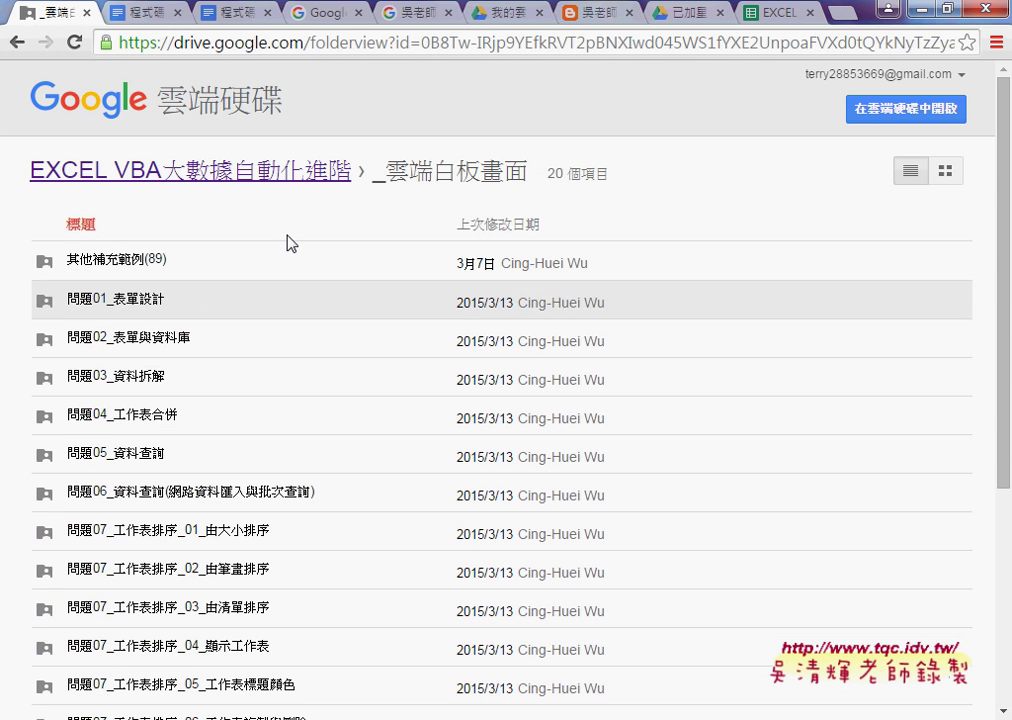